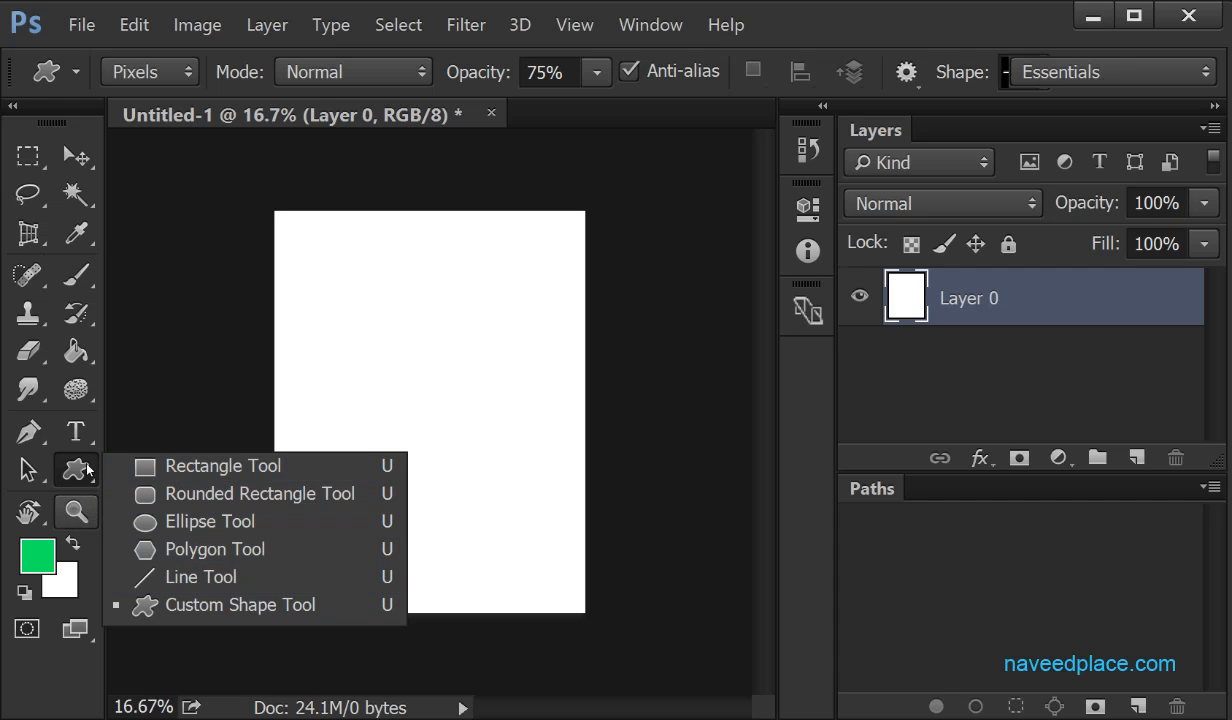
left_click(75, 470)
left_click(216, 418)
left_click(293, 436)
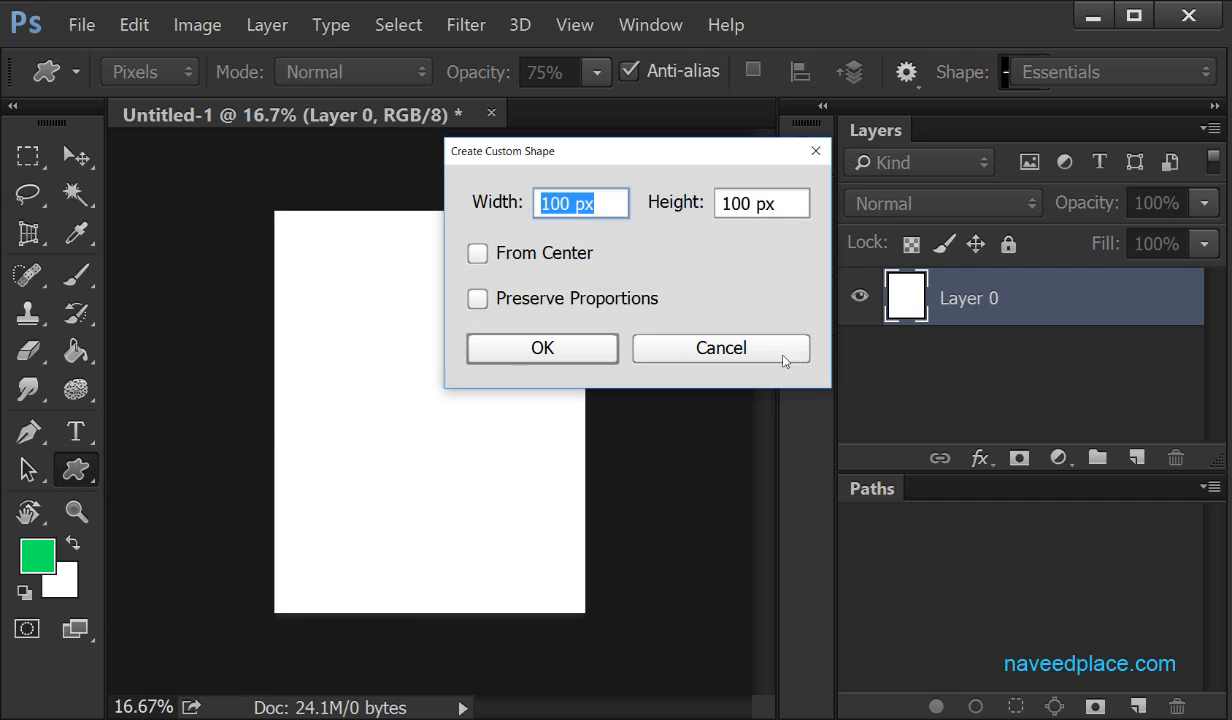
left_click(730, 345)
Step: Draw a solid green rectangle across the middle of the blank page with the Rectangle Tool, and undo it
left_click(79, 470)
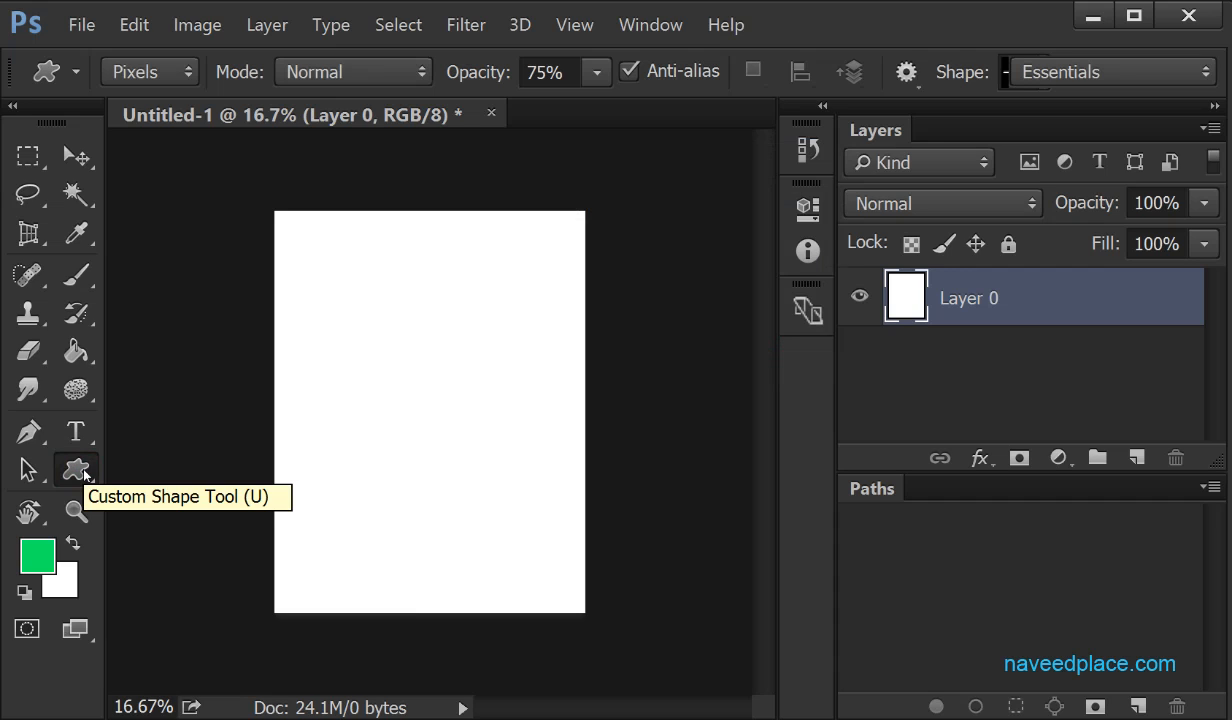
left_click(79, 470)
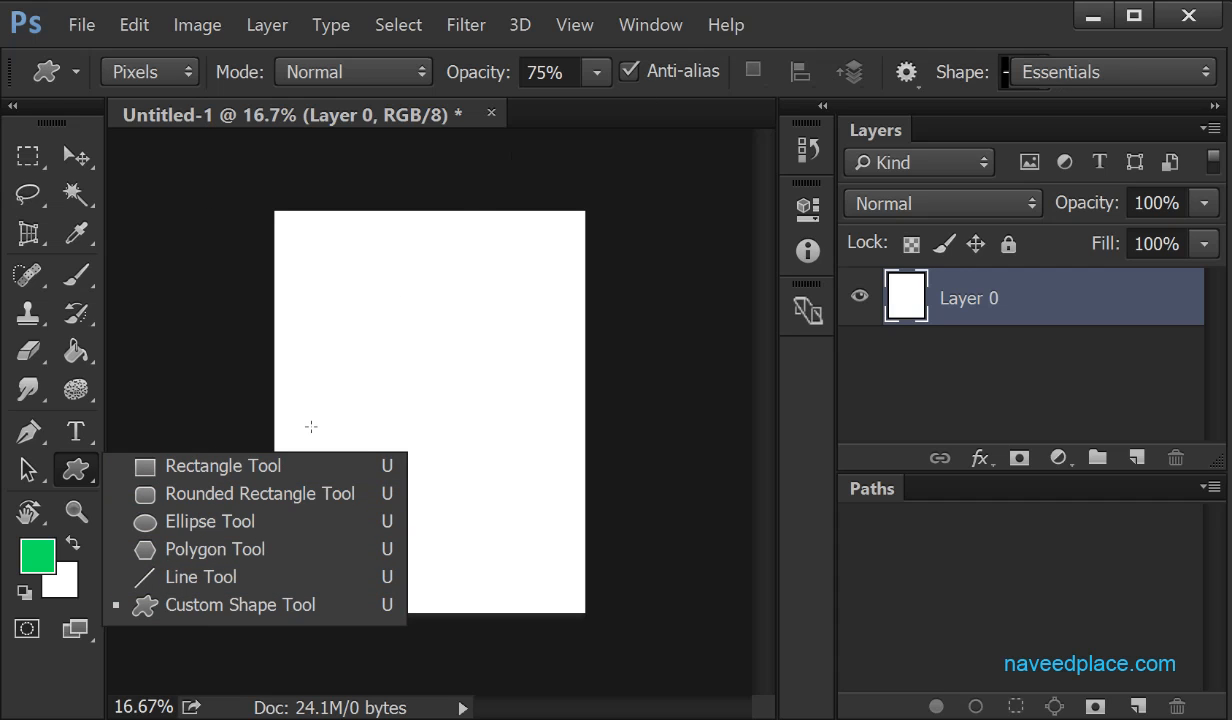
left_click(224, 466)
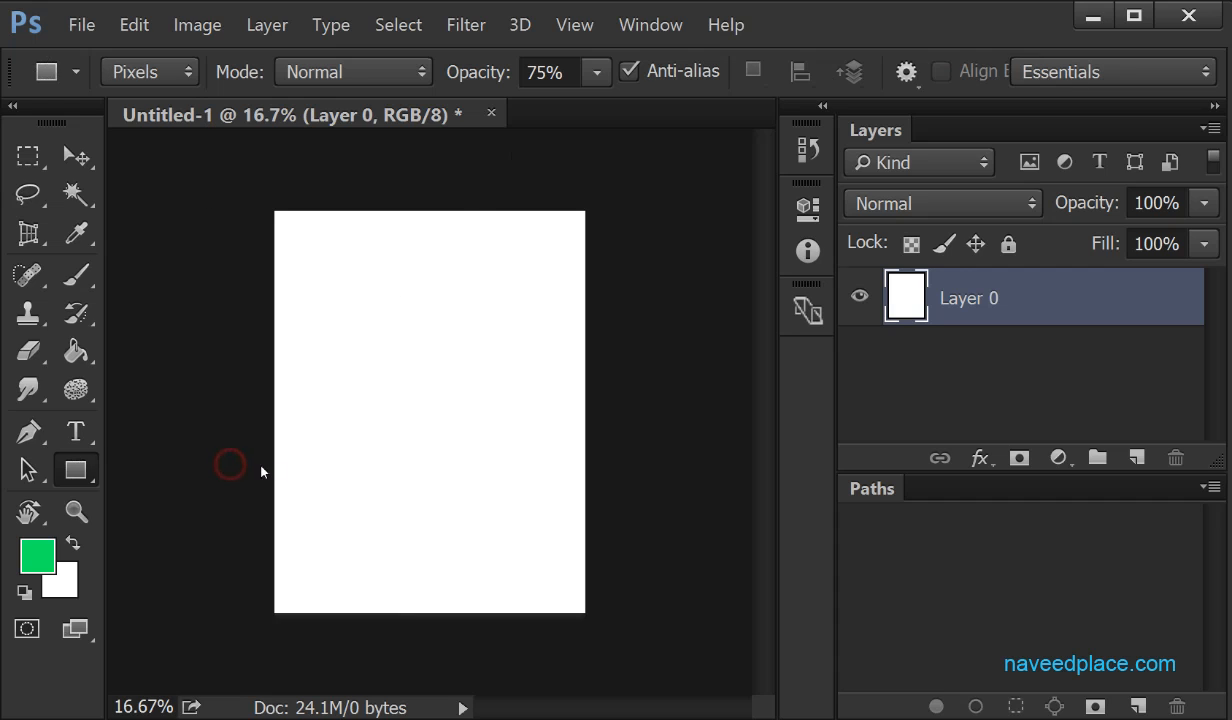
left_click_drag(314, 357, 502, 489)
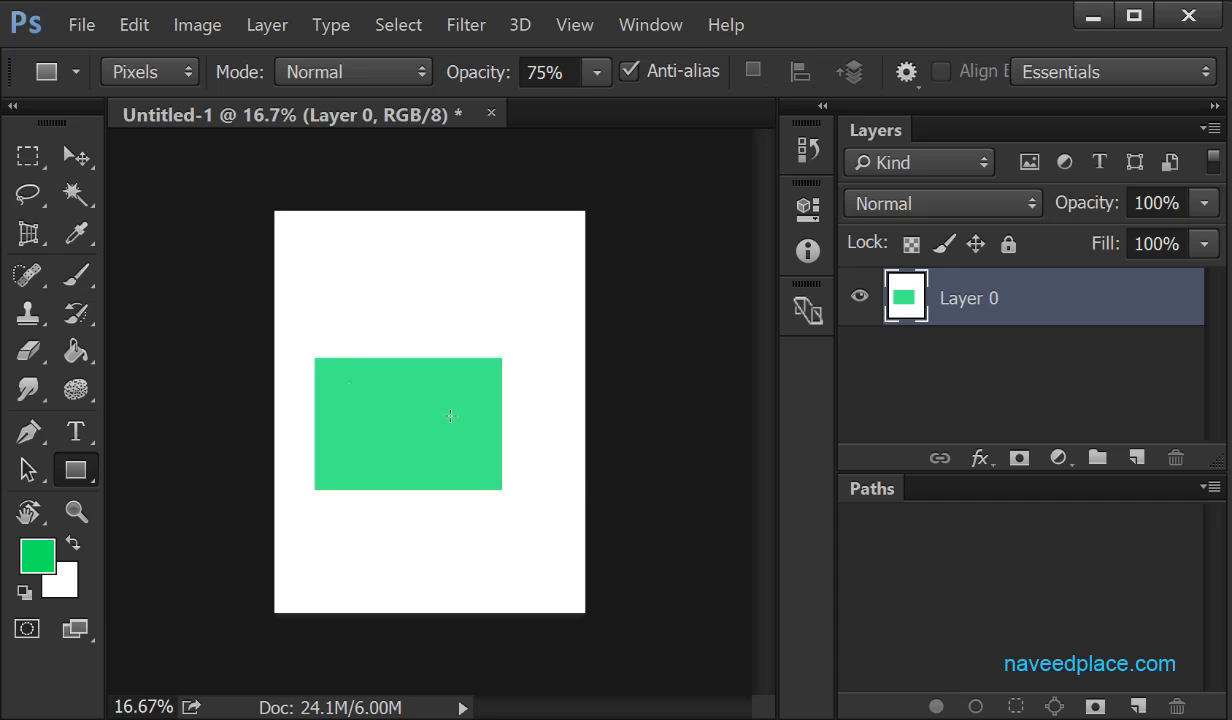
key("ctrl+z")
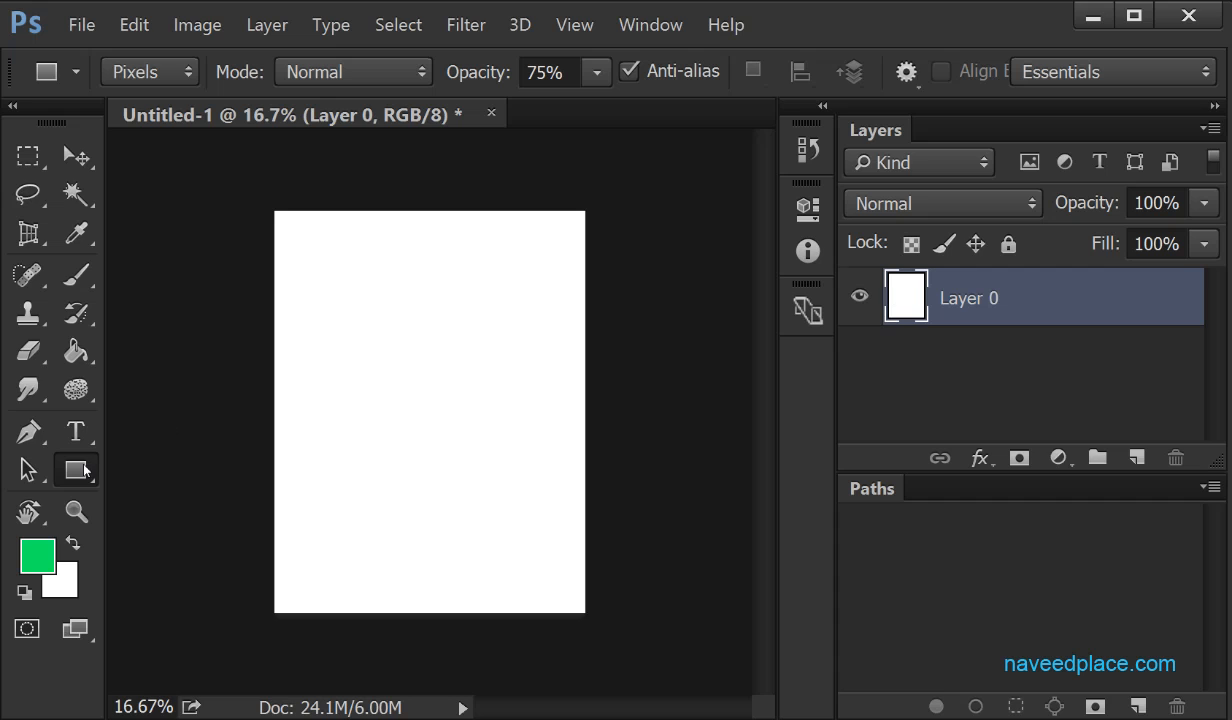
Step: Draw a large green rounded rectangle on the page with the Rounded Rectangle Tool, inspect its corners up close, and undo it
right_click(76, 468)
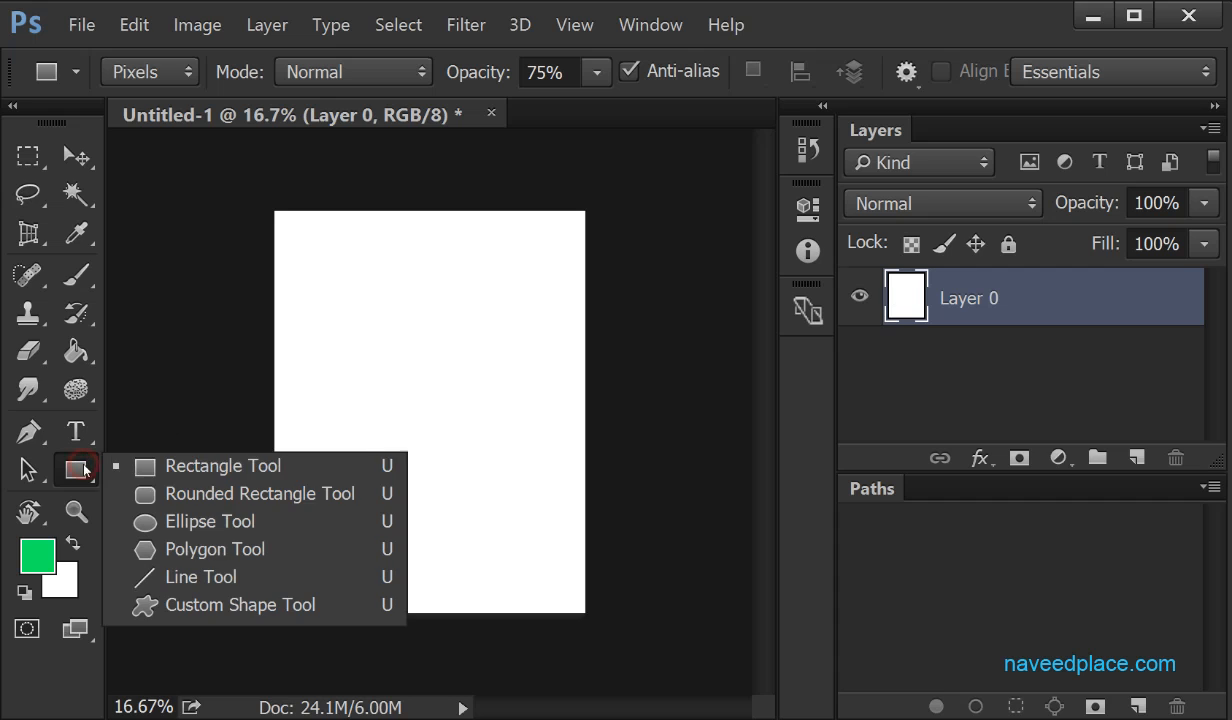
left_click(153, 494)
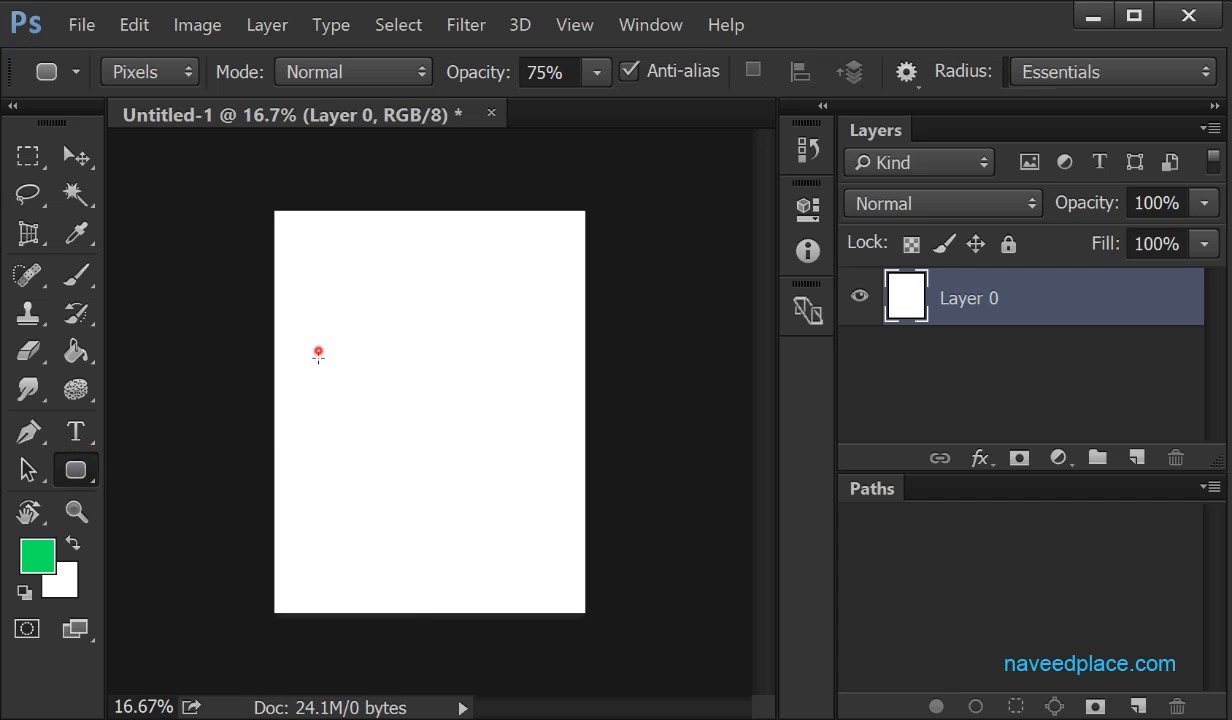
left_click_drag(318, 354, 540, 533)
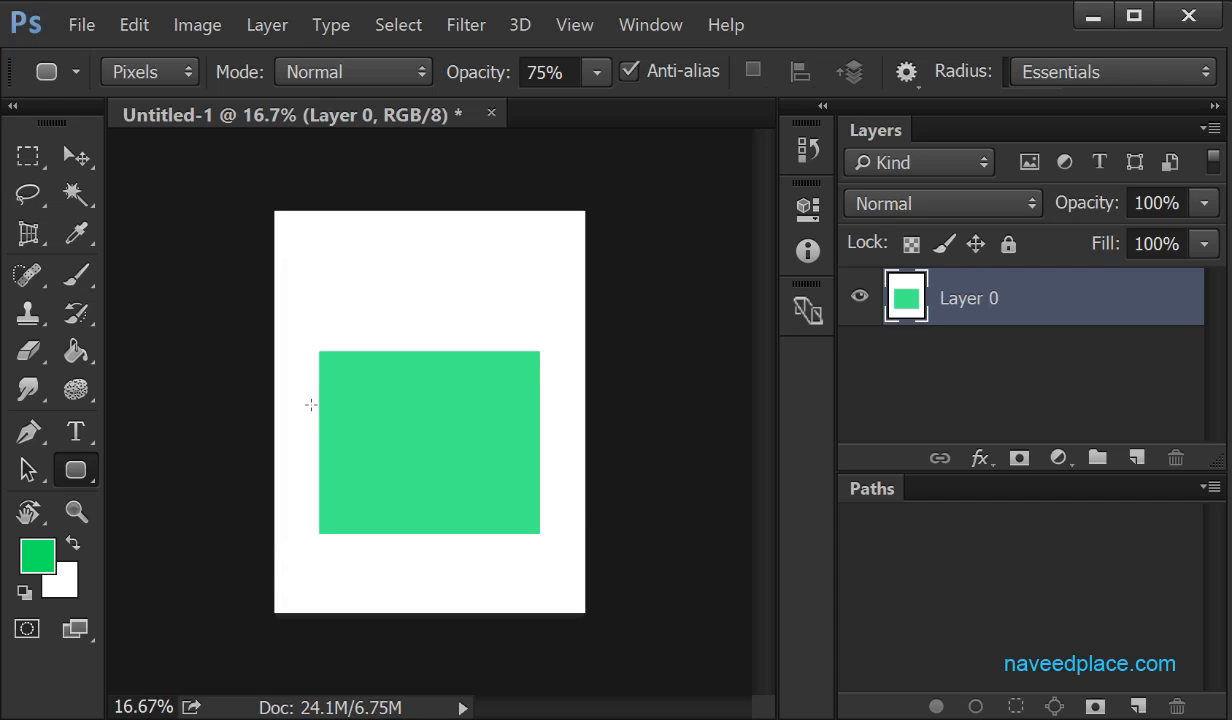
key("ctrl+plus")
key("ctrl+plus")
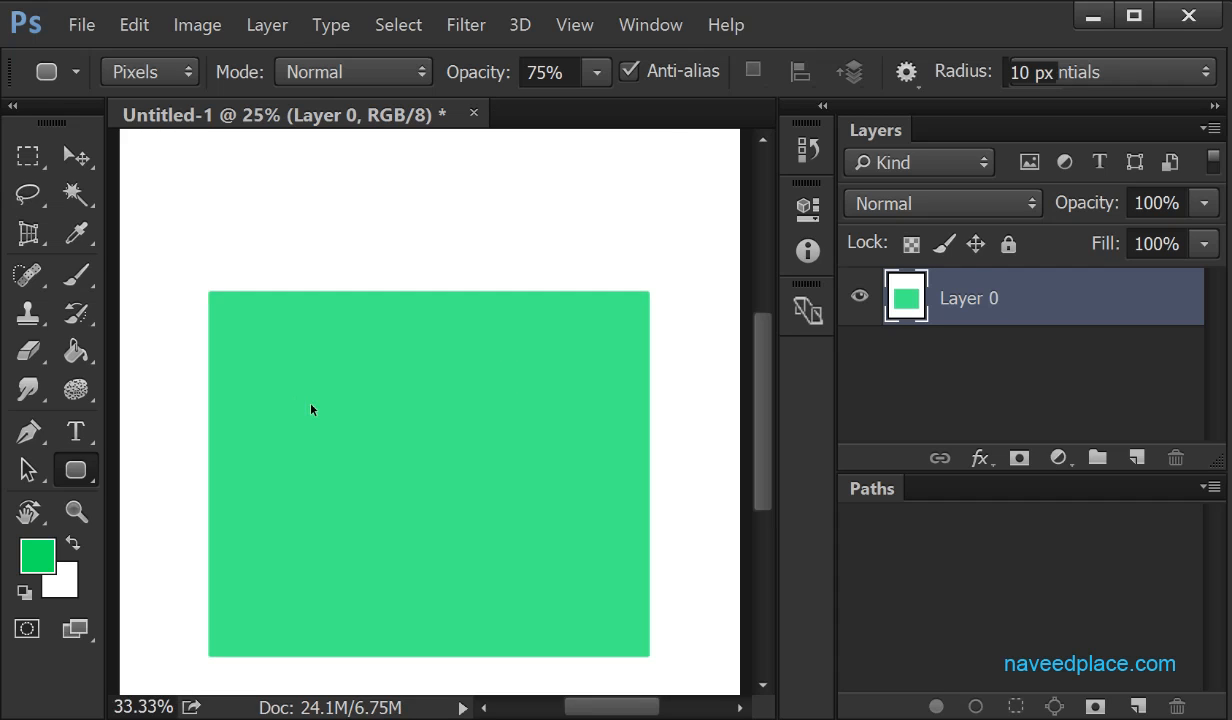
key("ctrl+minus")
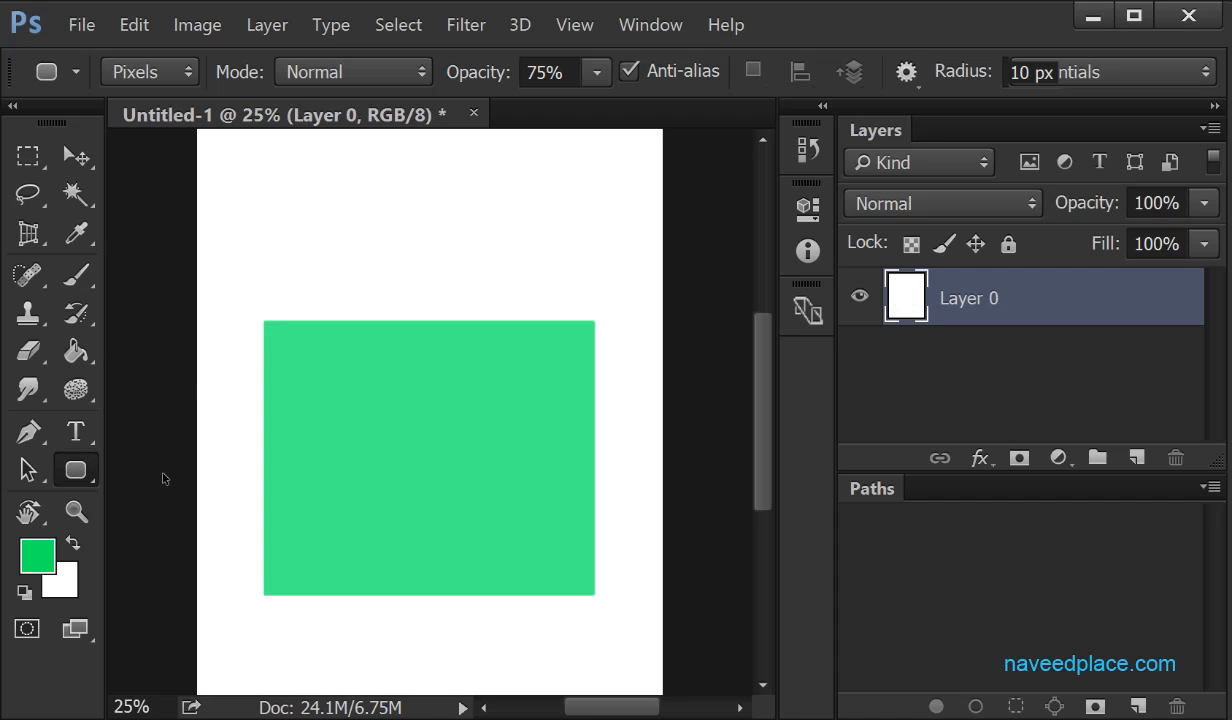
key("ctrl+z")
Step: Draw a large, nearly circular green ellipse on the lower half of the page with the Ellipse Tool, and undo it
right_click(80, 466)
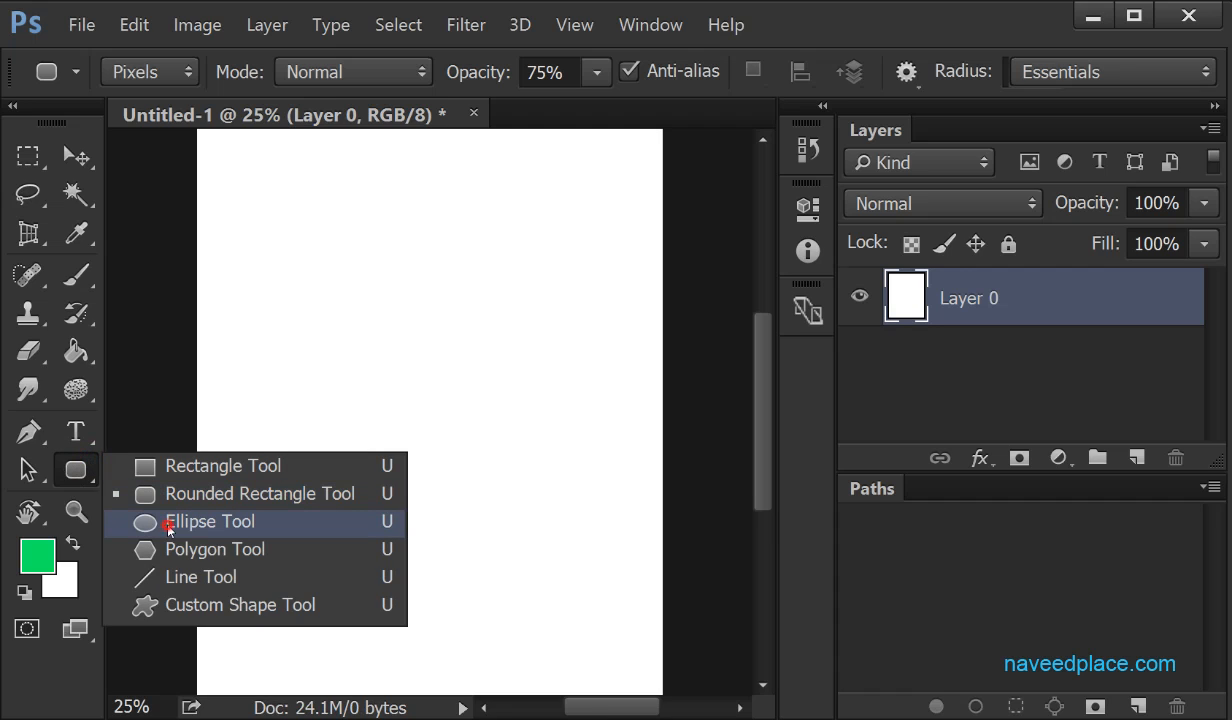
left_click(168, 530)
left_click_drag(251, 363, 512, 640)
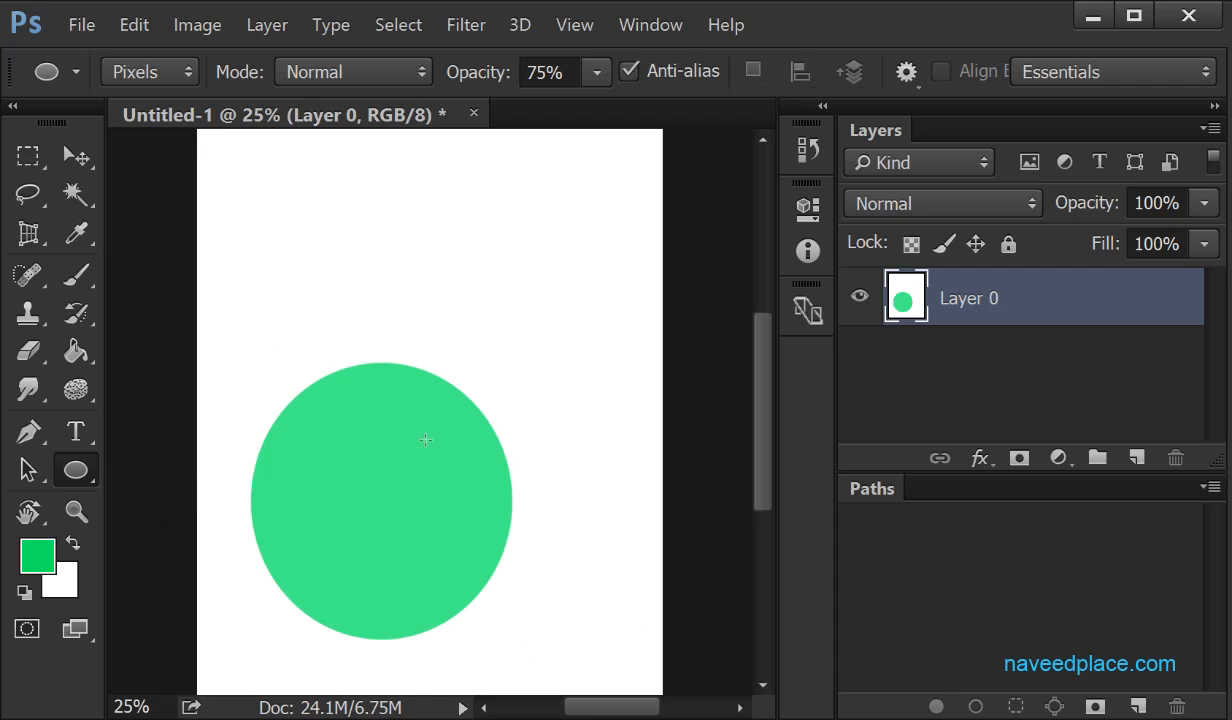
key("ctrl+z")
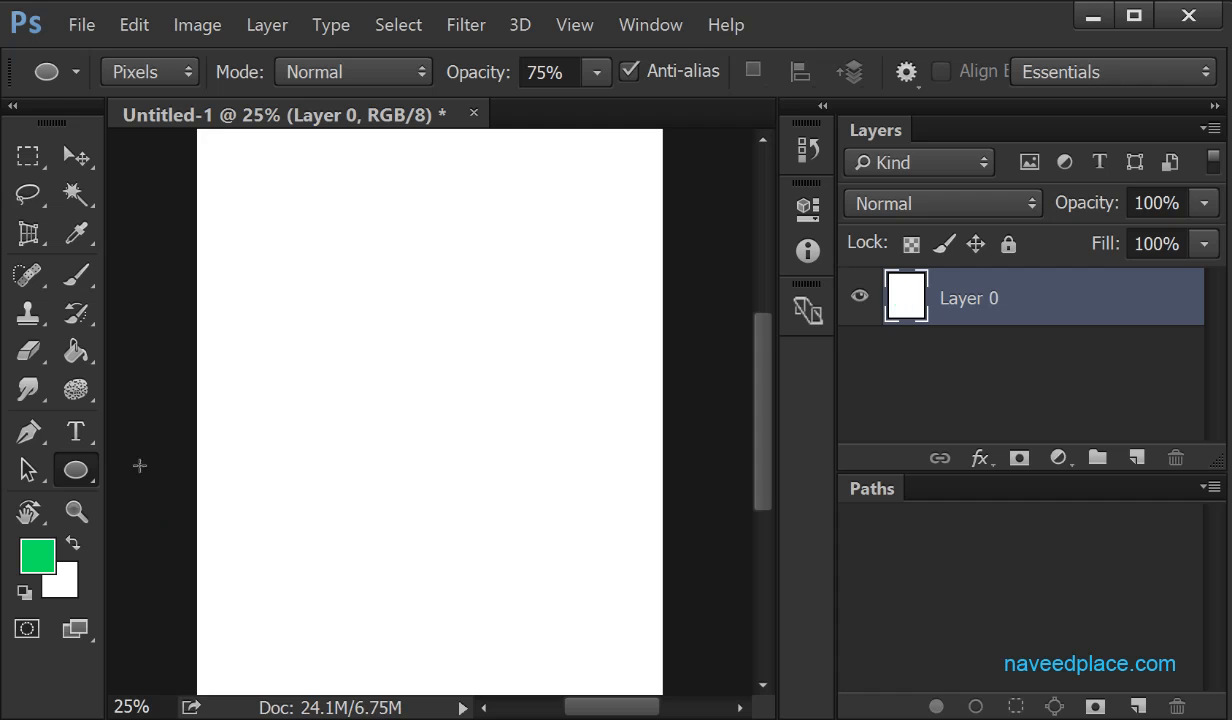
Step: Draw a green five-sided polygon near the page's left edge with the Polygon Tool
right_click(62, 462)
left_click(211, 552)
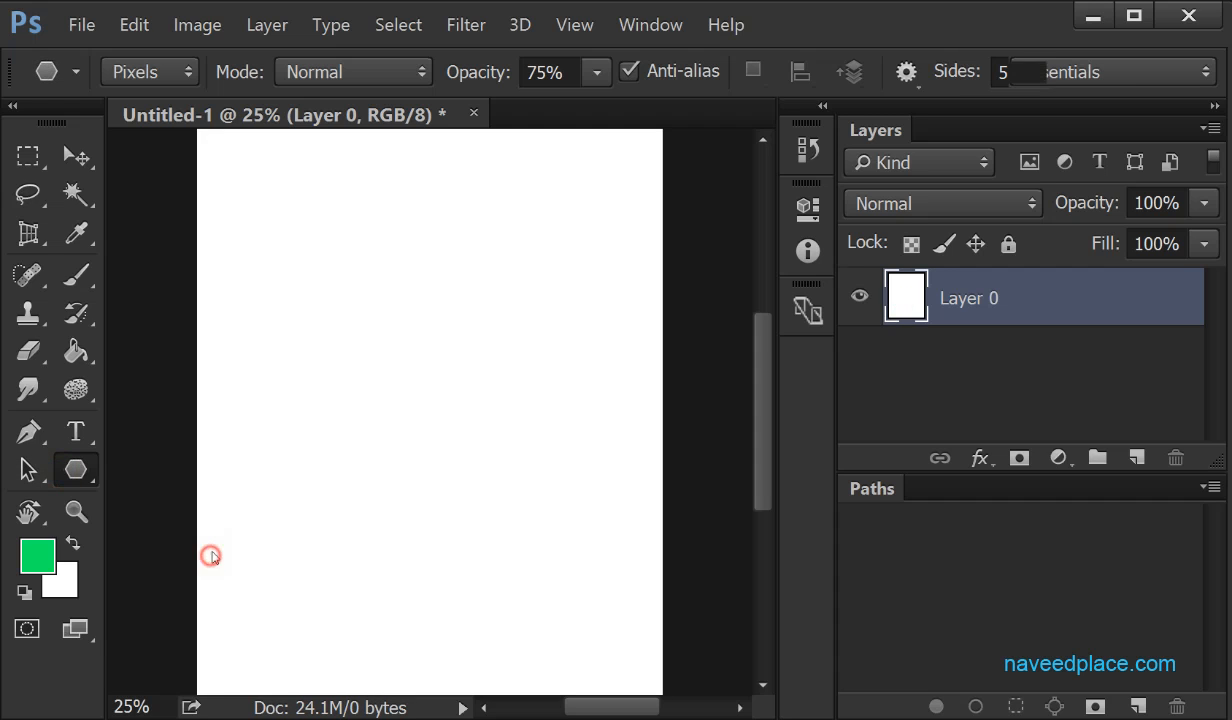
left_click_drag(283, 346, 384, 450)
key("Escape")
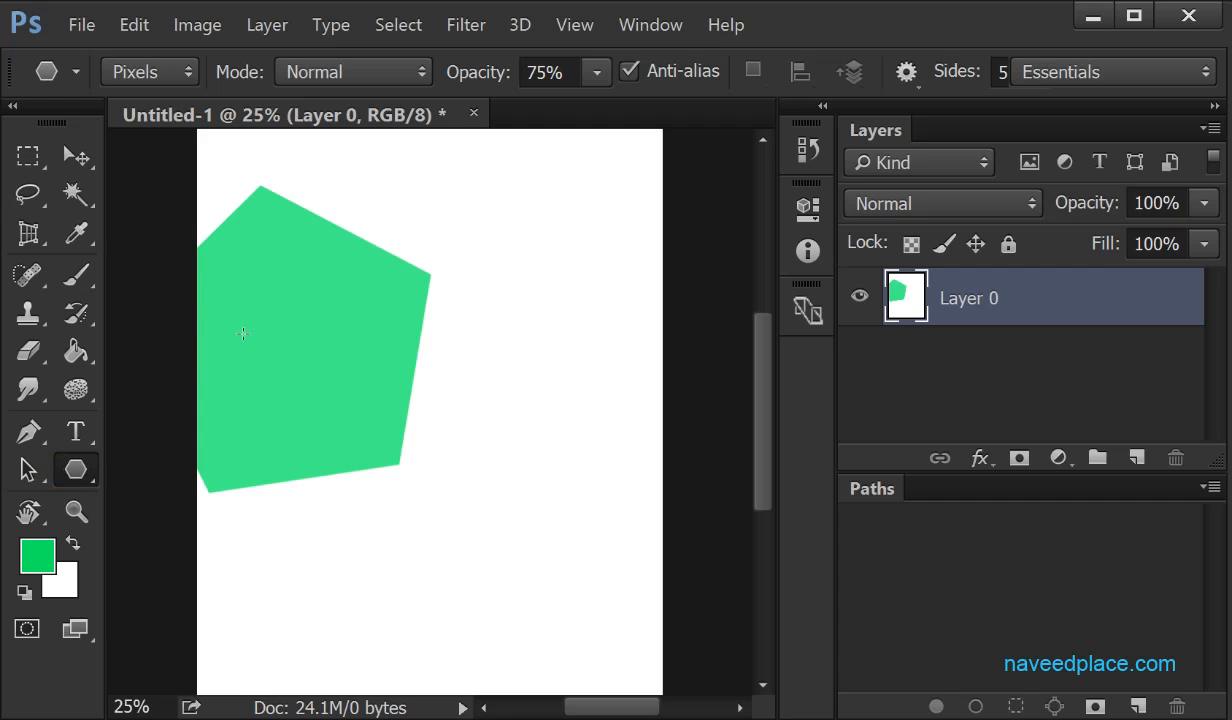
Step: Move the layer with the pentagon slightly up and left, and undo both the move and the pentagon
left_click(80, 147)
left_click_drag(298, 344, 279, 316)
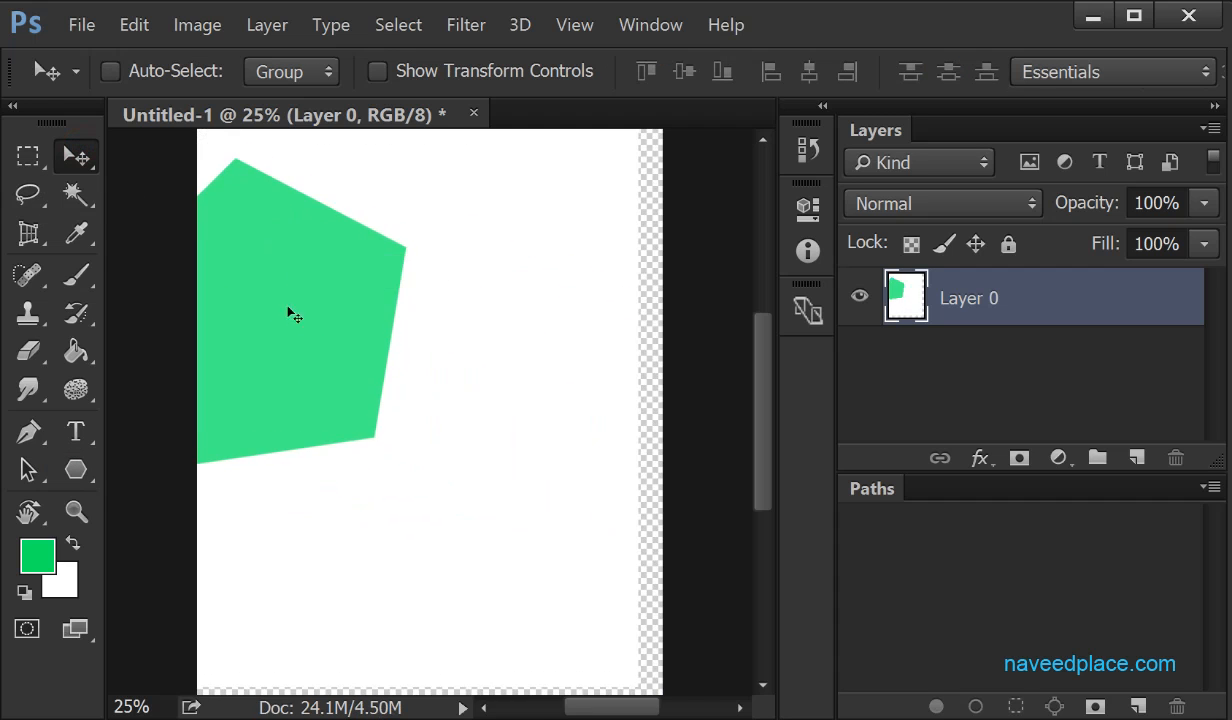
key("ctrl+z")
key("ctrl+z")
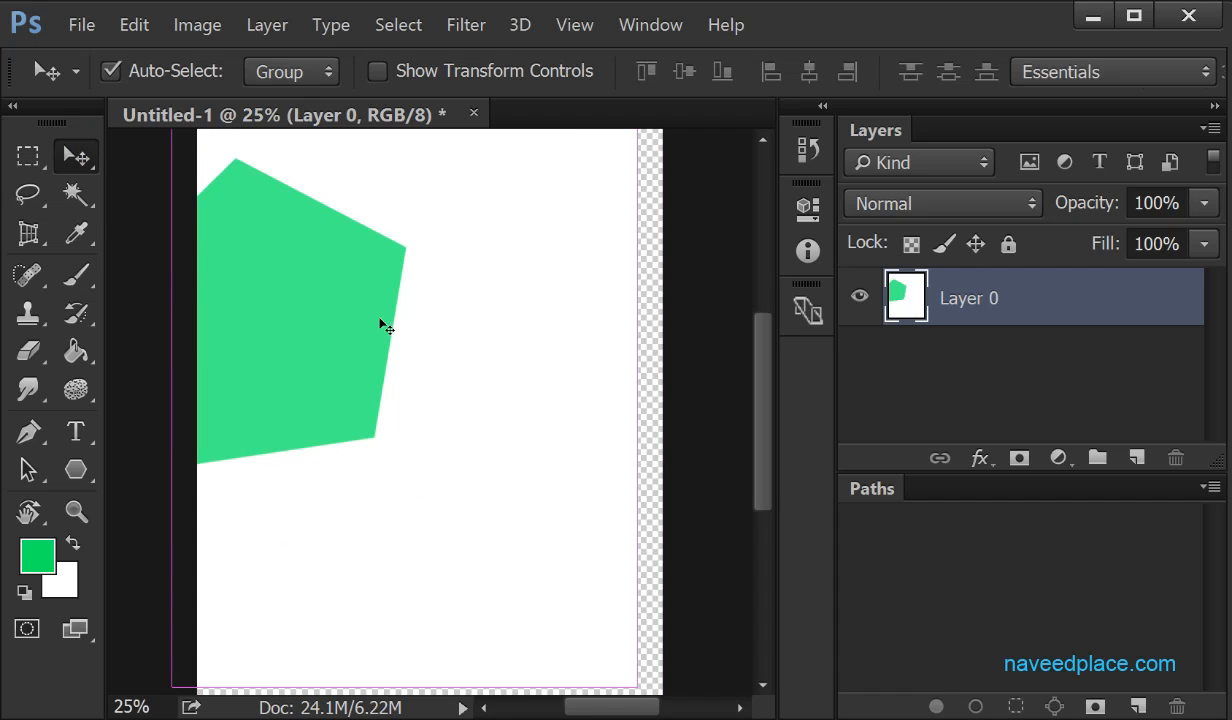
key("ctrl+z")
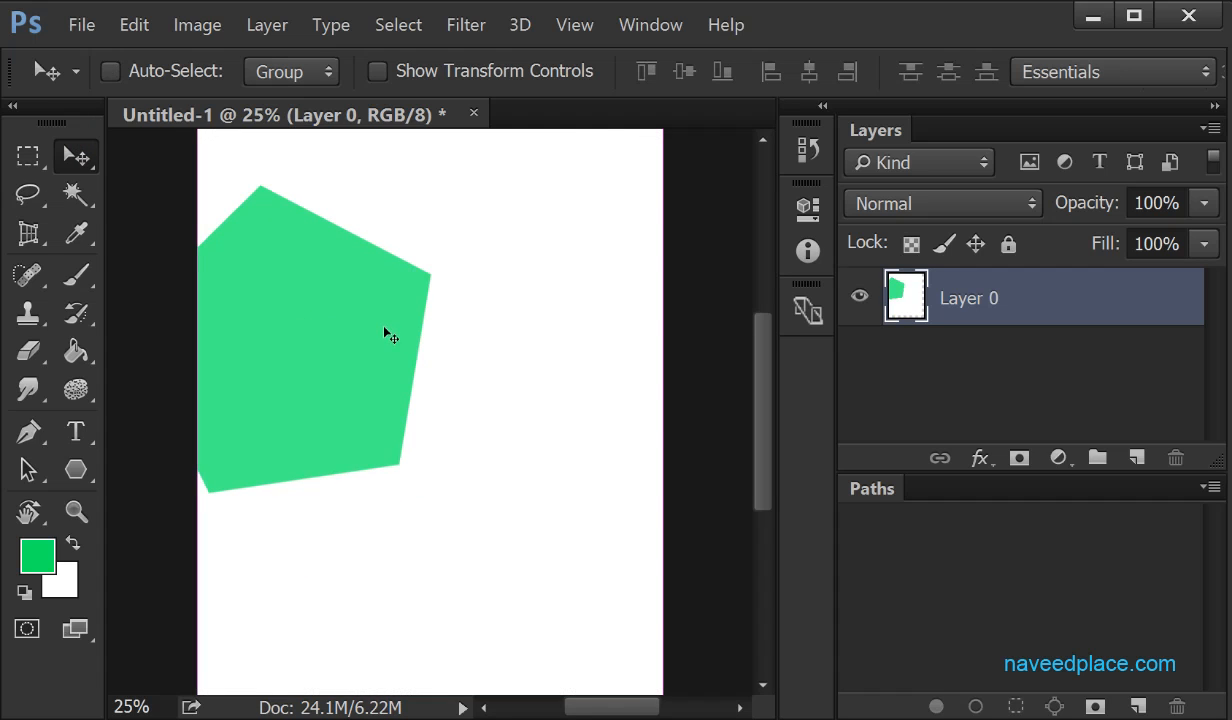
key("ctrl+z")
key("ctrl+alt+z")
key("ctrl+alt+z")
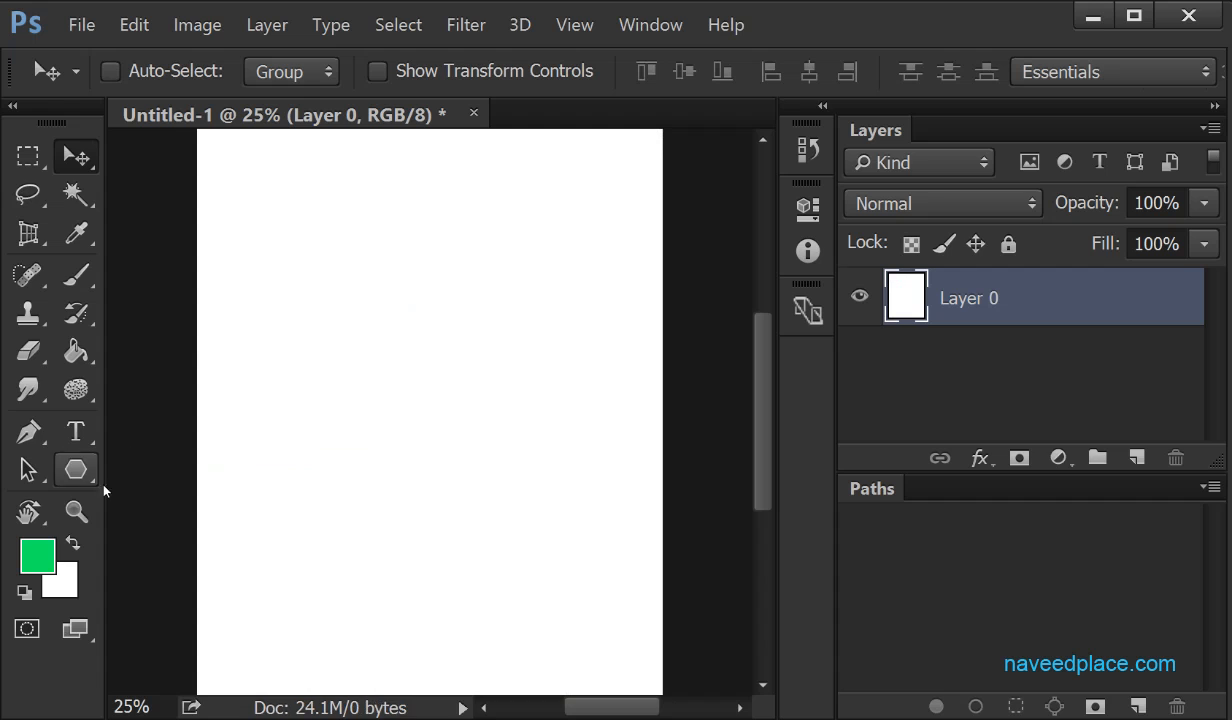
Step: Draw a thin, nearly horizontal green line across the page with the Line Tool, and undo it
left_click(76, 469)
left_click(146, 572)
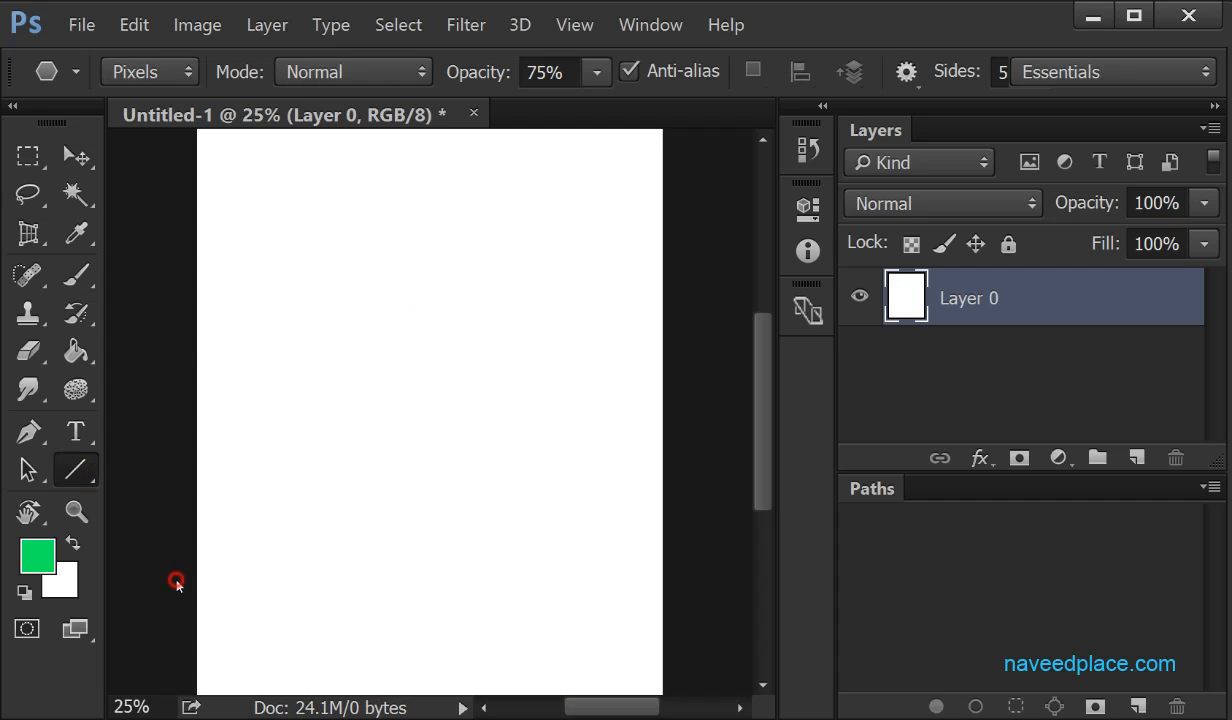
left_click_drag(216, 355, 618, 366)
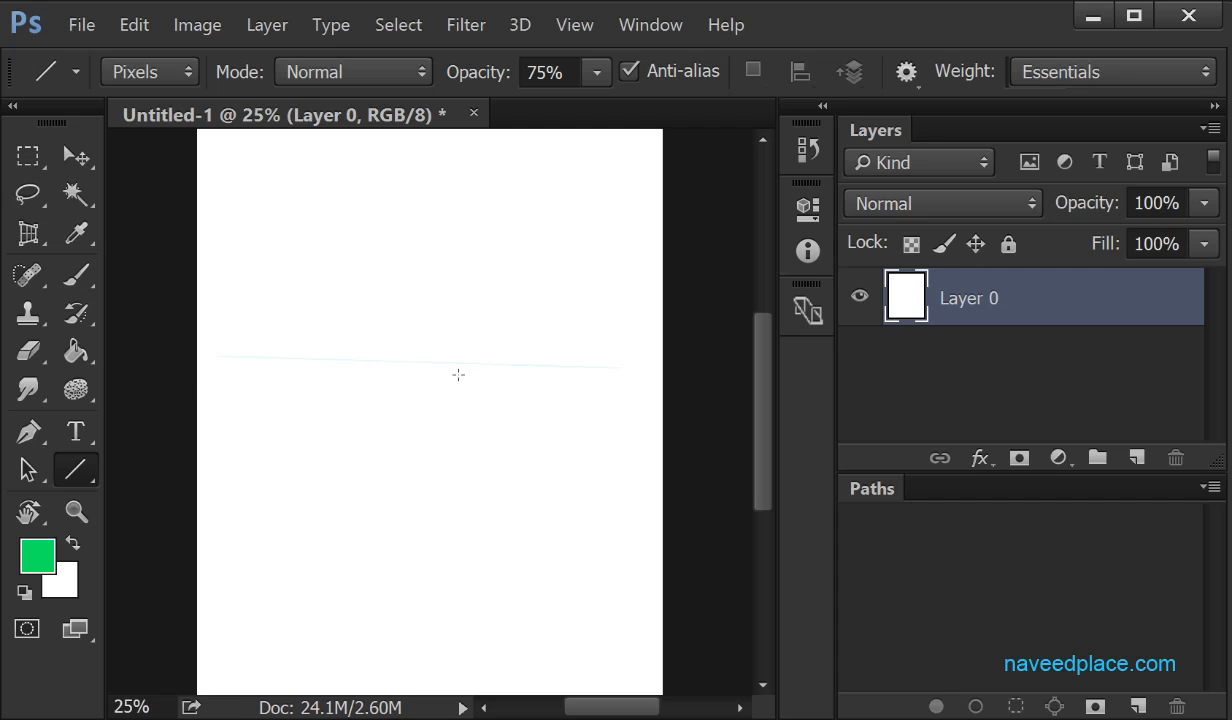
key("ctrl+z")
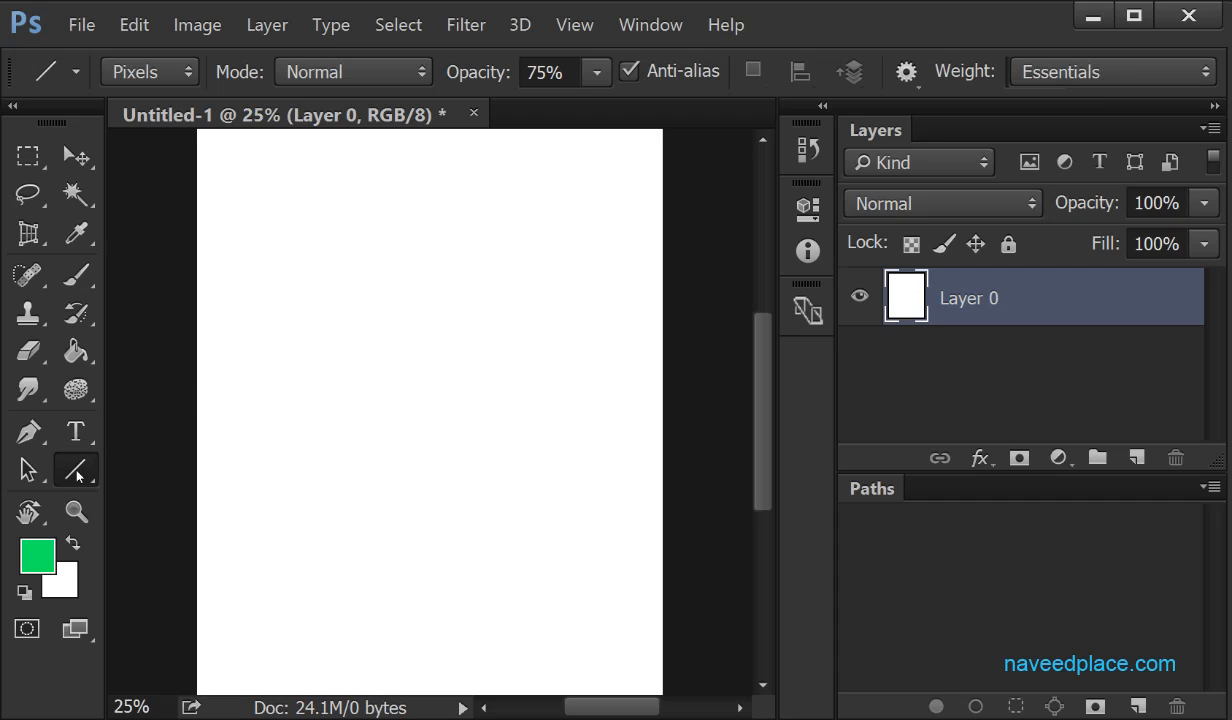
Step: Draw the light bulb preset on the upper part of the page with the Custom Shape Tool, and undo it
left_click_drag(78, 477, 190, 472)
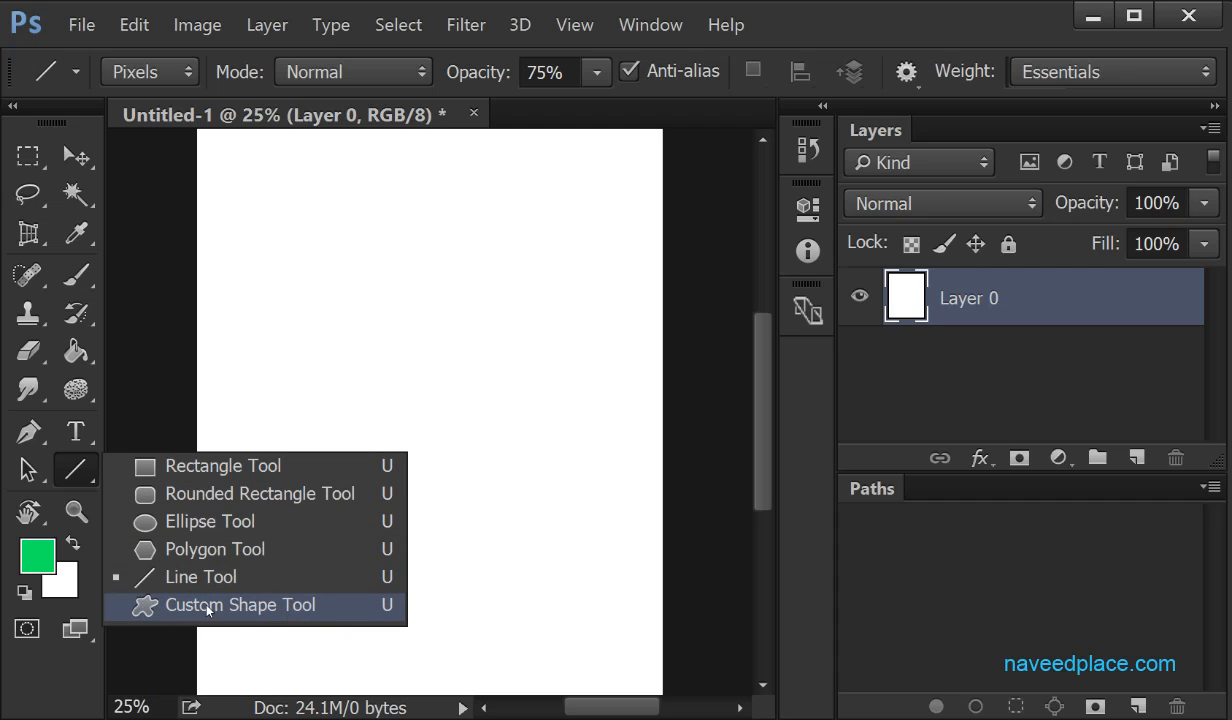
left_click(293, 607)
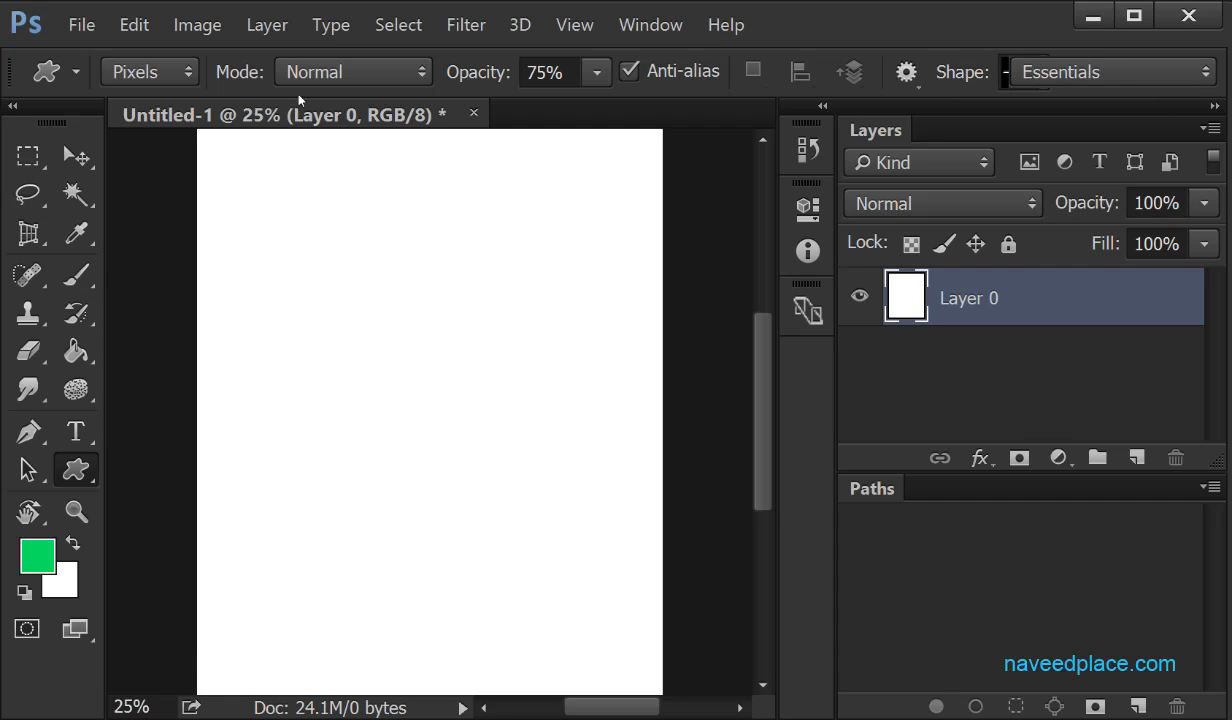
left_click(1004, 74)
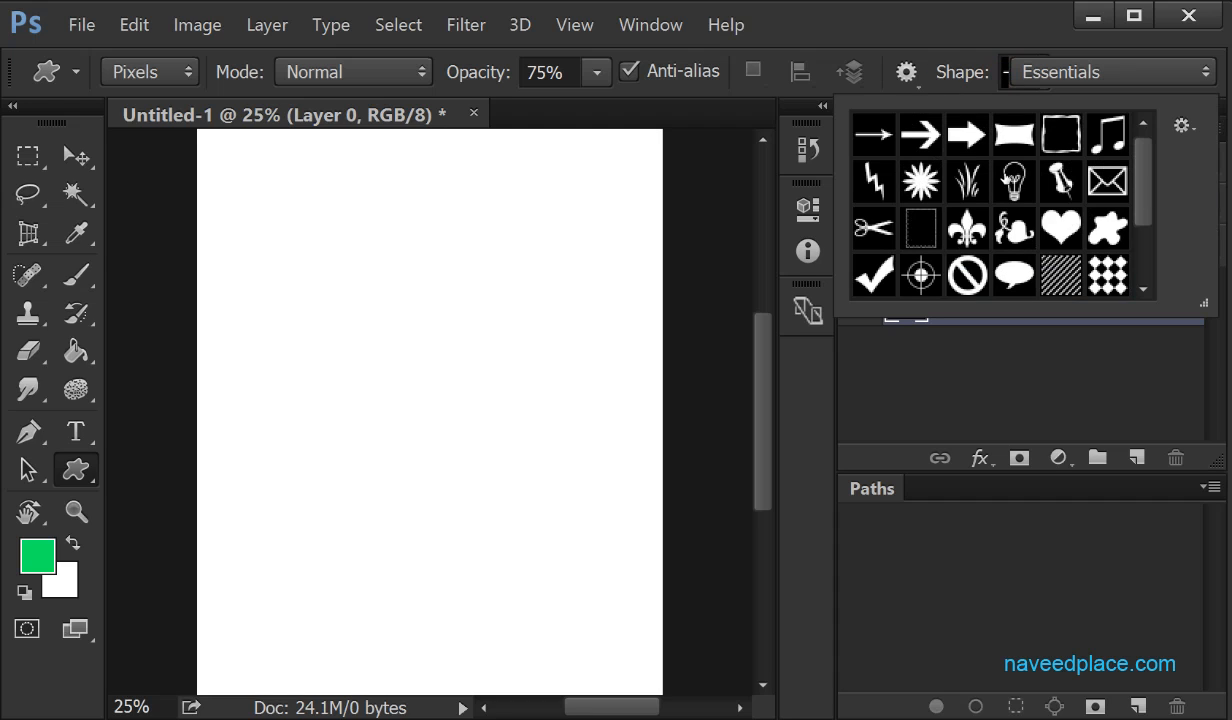
left_click(1013, 180)
left_click_drag(368, 261, 490, 480)
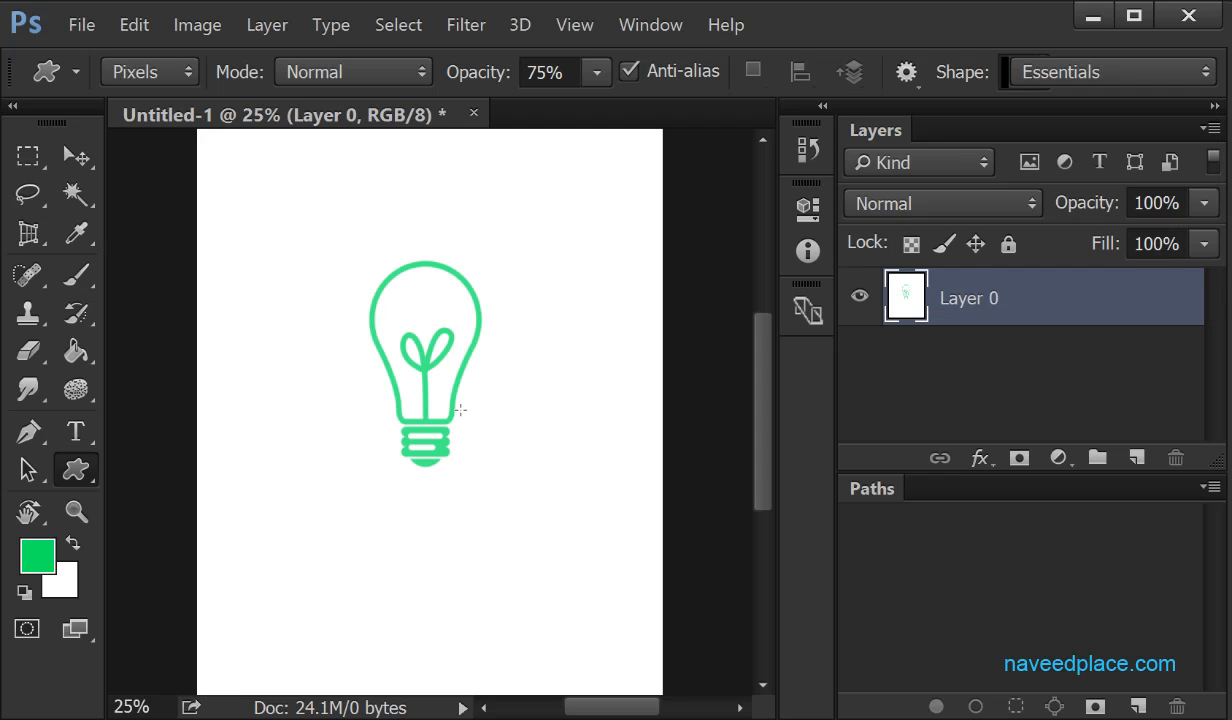
key("ctrl+z")
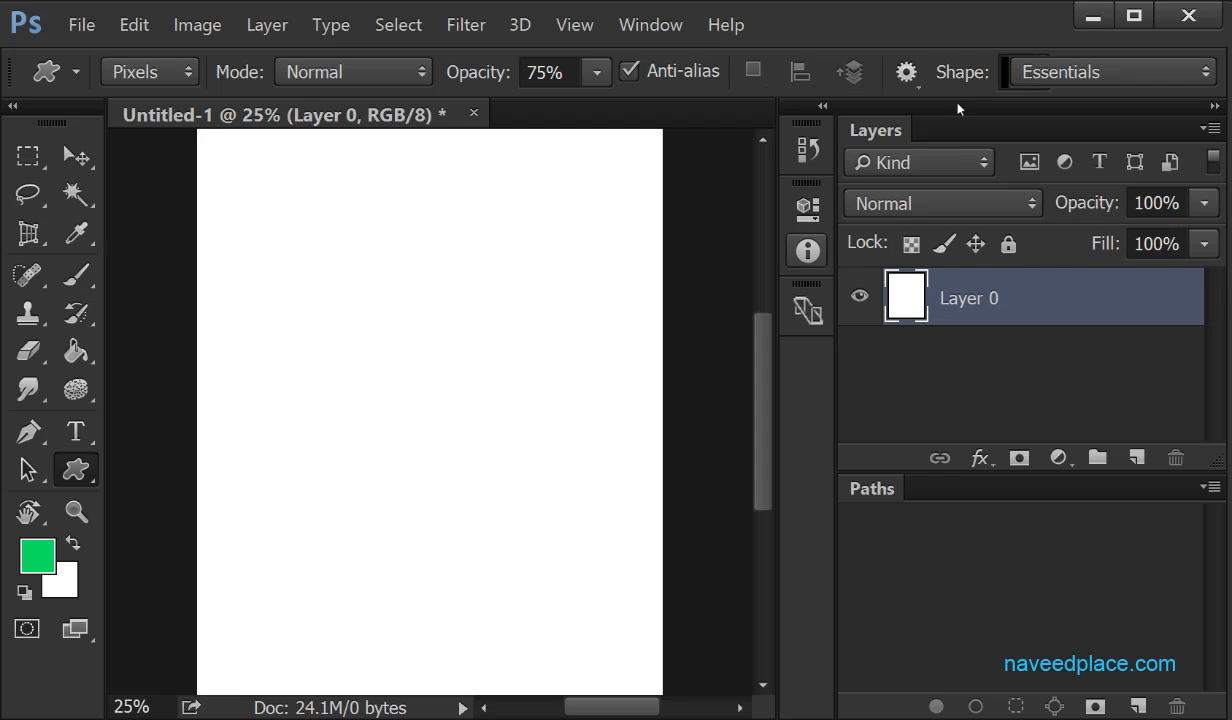
Step: Browse the custom shape presets, draw the crossed-out circle sign on the upper part of the page, and undo it
left_click(1003, 72)
scroll(1100, 220, "down", 2)
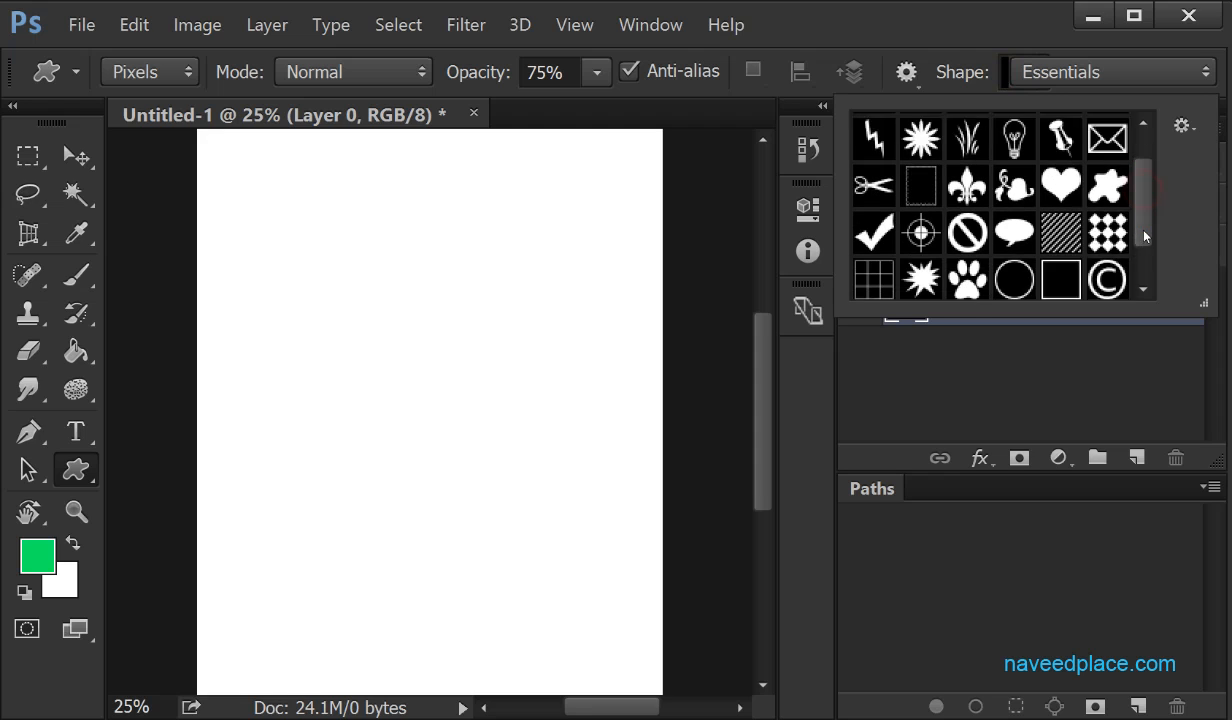
left_click_drag(1149, 232, 1149, 162)
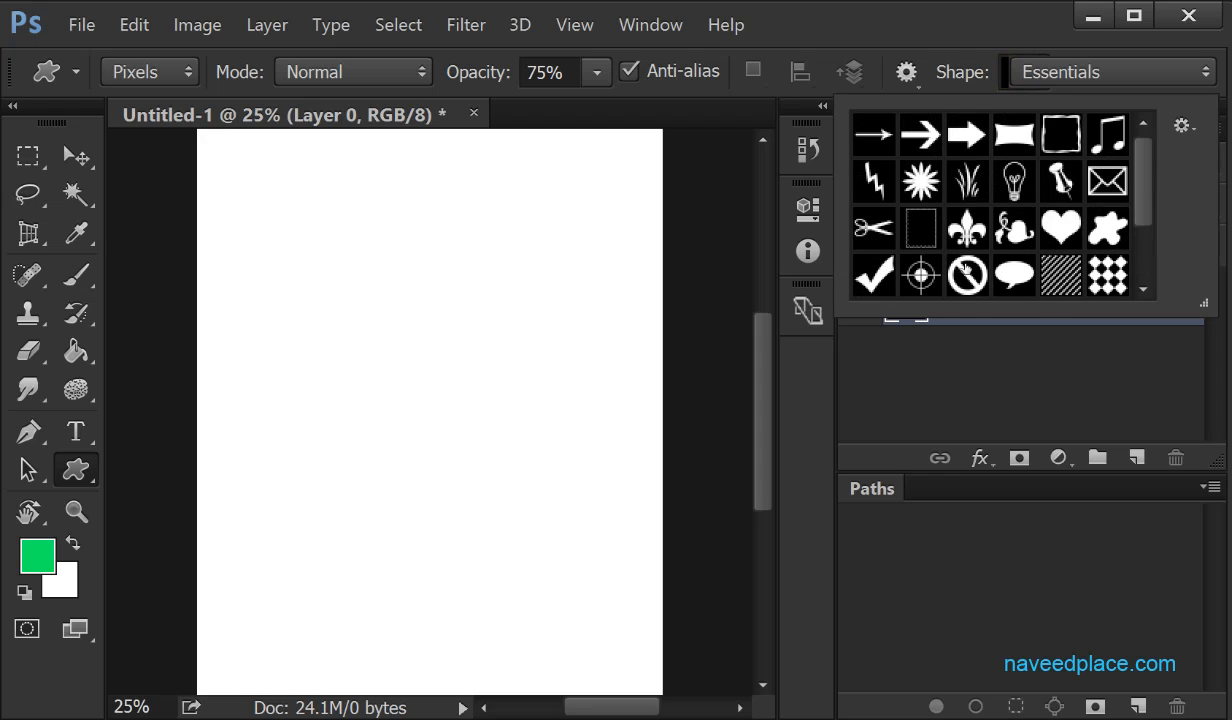
left_click(965, 272)
left_click_drag(297, 222, 548, 451)
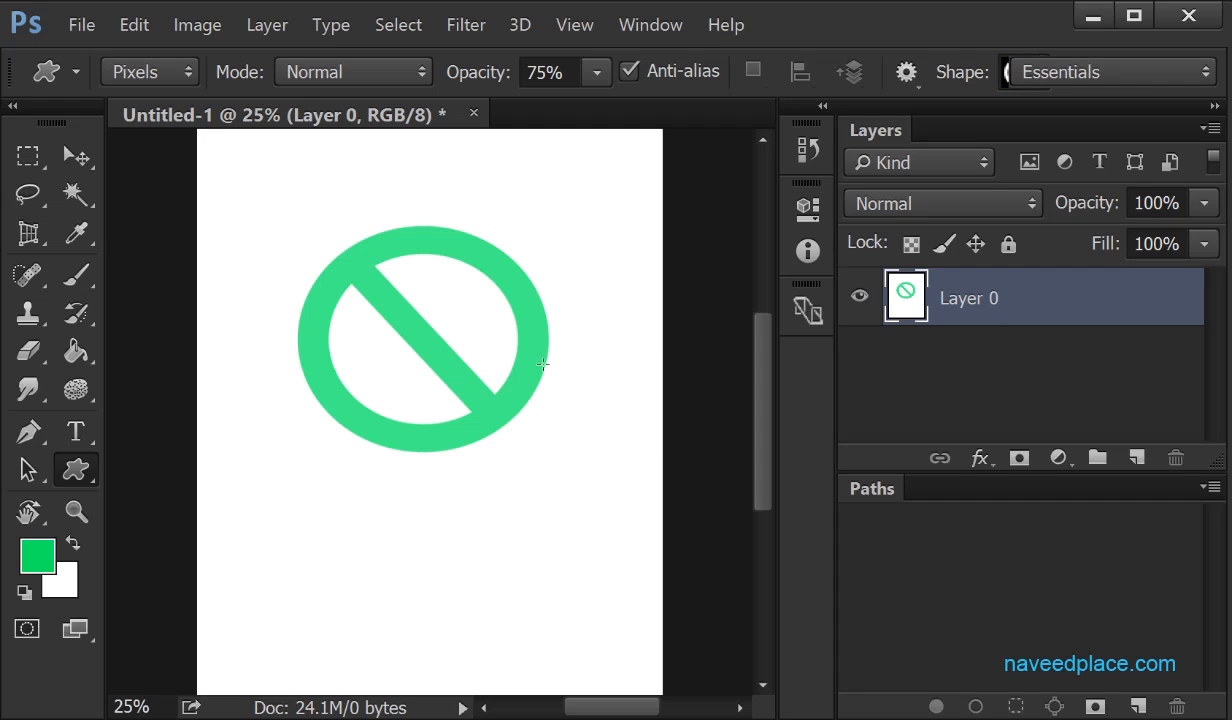
key("ctrl+z")
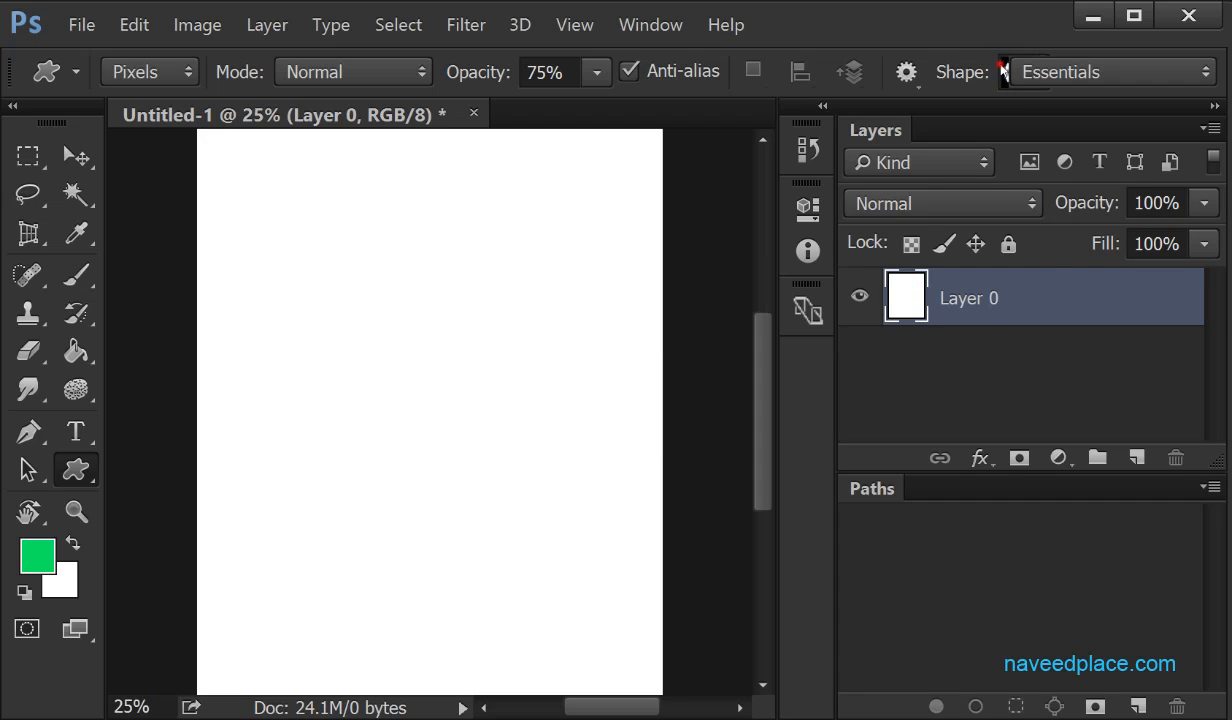
Step: Replace the current custom shapes with the Nature library and cancel the accidental custom shape creation
left_click(1005, 72)
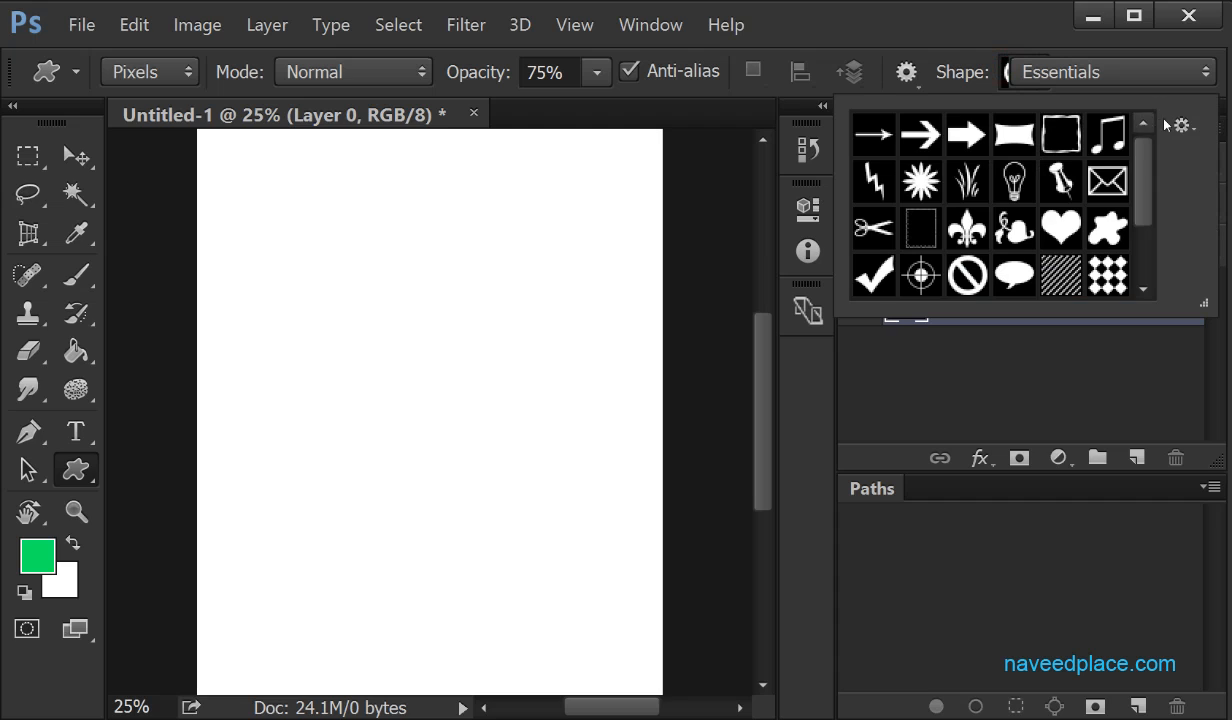
left_click(1148, 255)
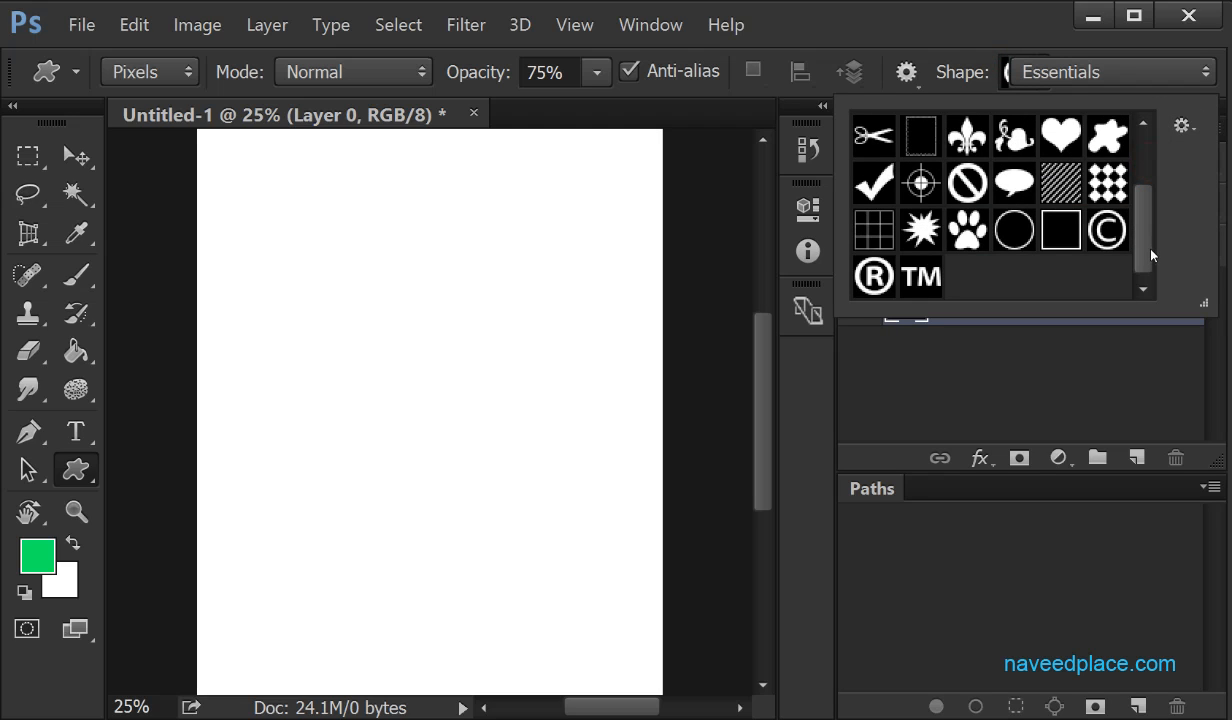
left_click(1183, 128)
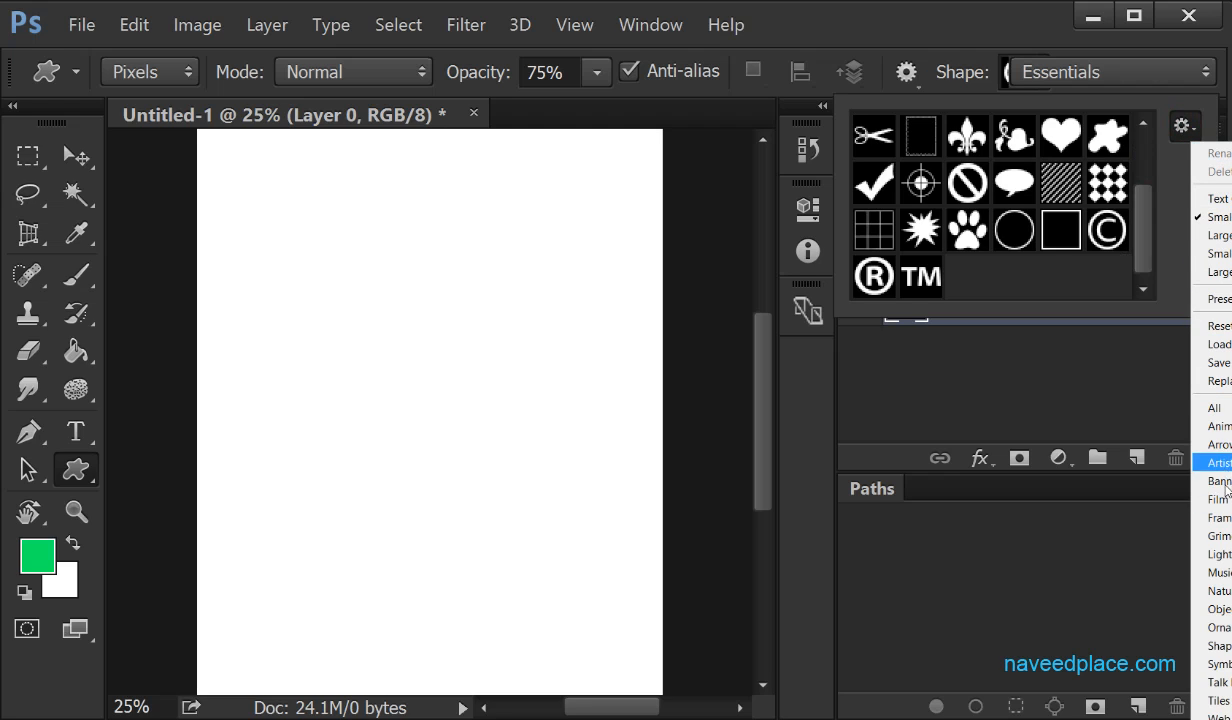
left_click(1215, 591)
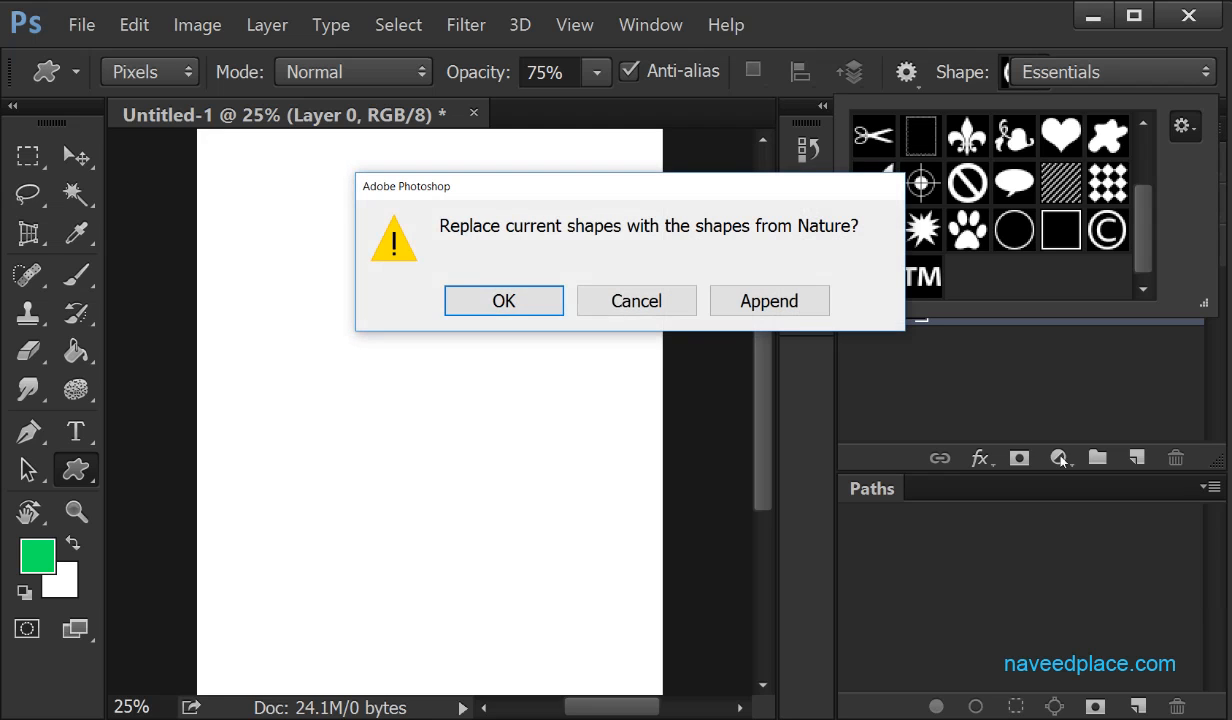
left_click(478, 305)
left_click(497, 307)
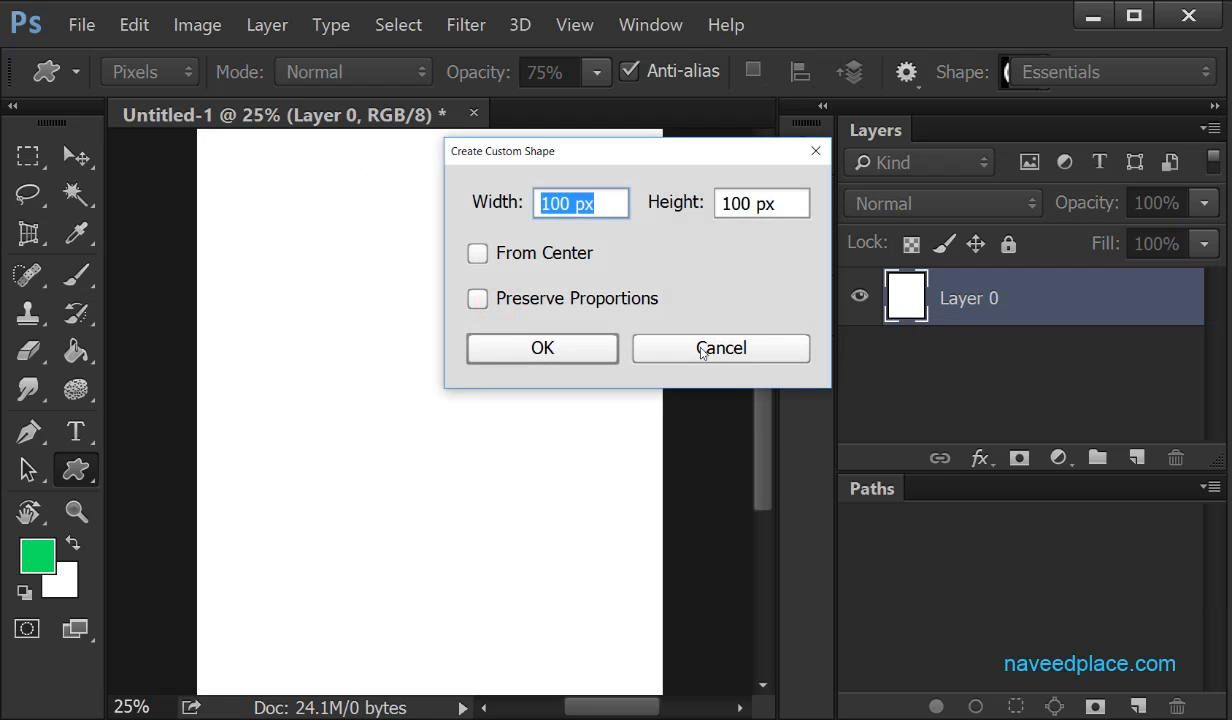
left_click(720, 345)
Step: Draw the Nature library's fire shape on the upper part of the page with the Custom Shape Tool, and undo it
left_click(1004, 72)
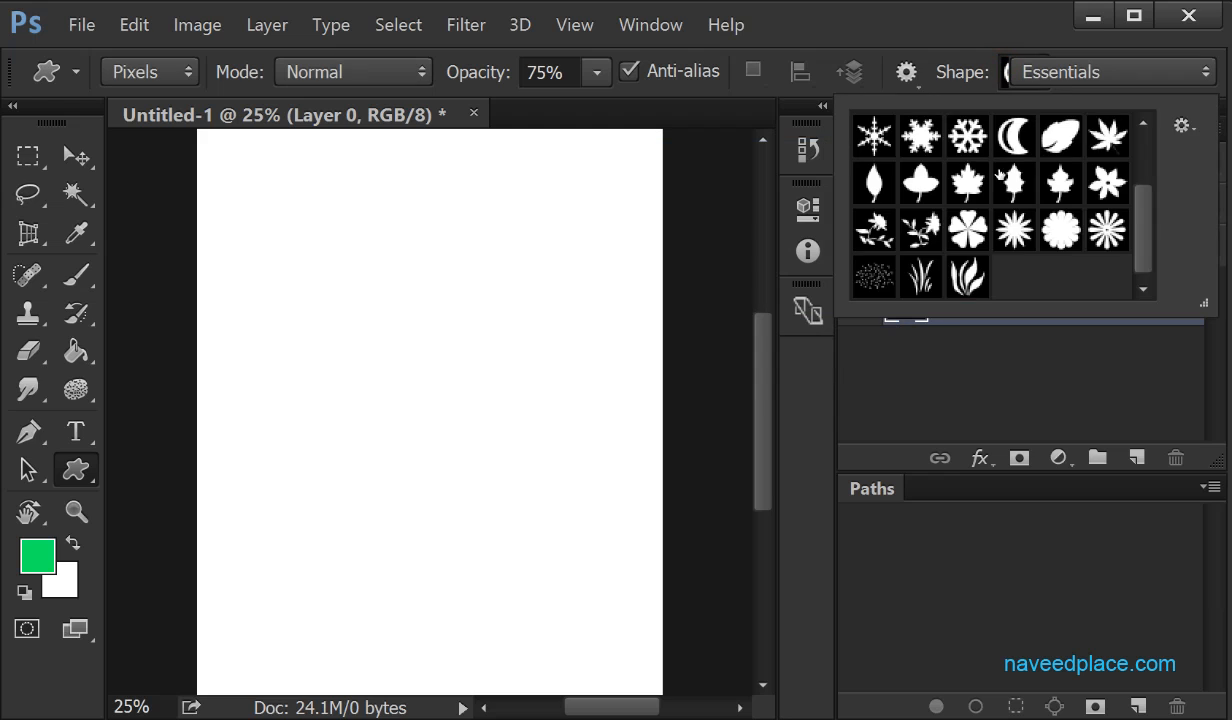
left_click_drag(1142, 202, 1135, 168)
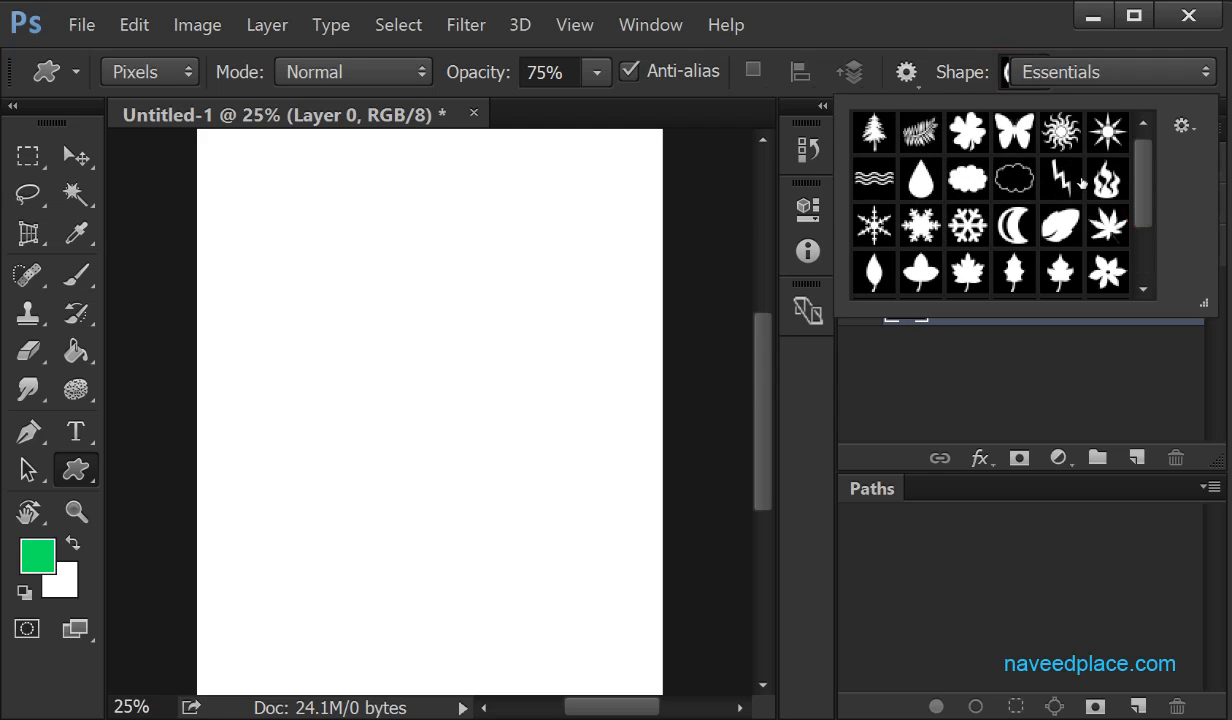
left_click(1100, 175)
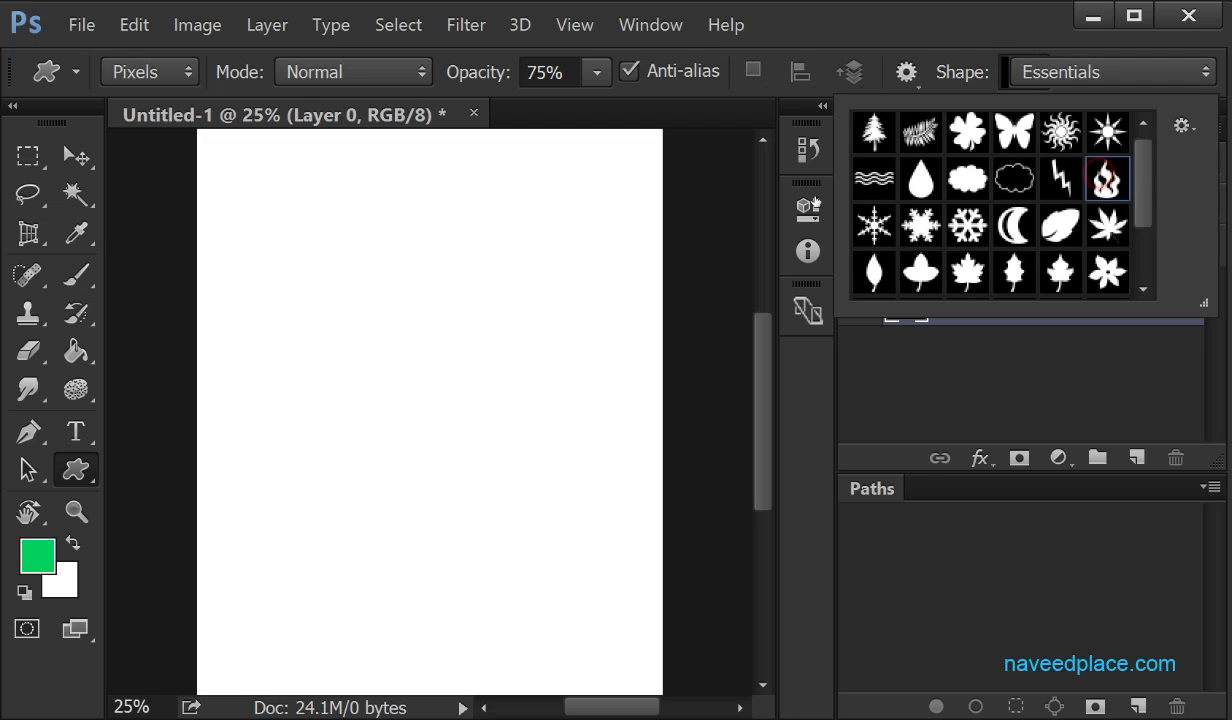
left_click_drag(427, 219, 579, 464)
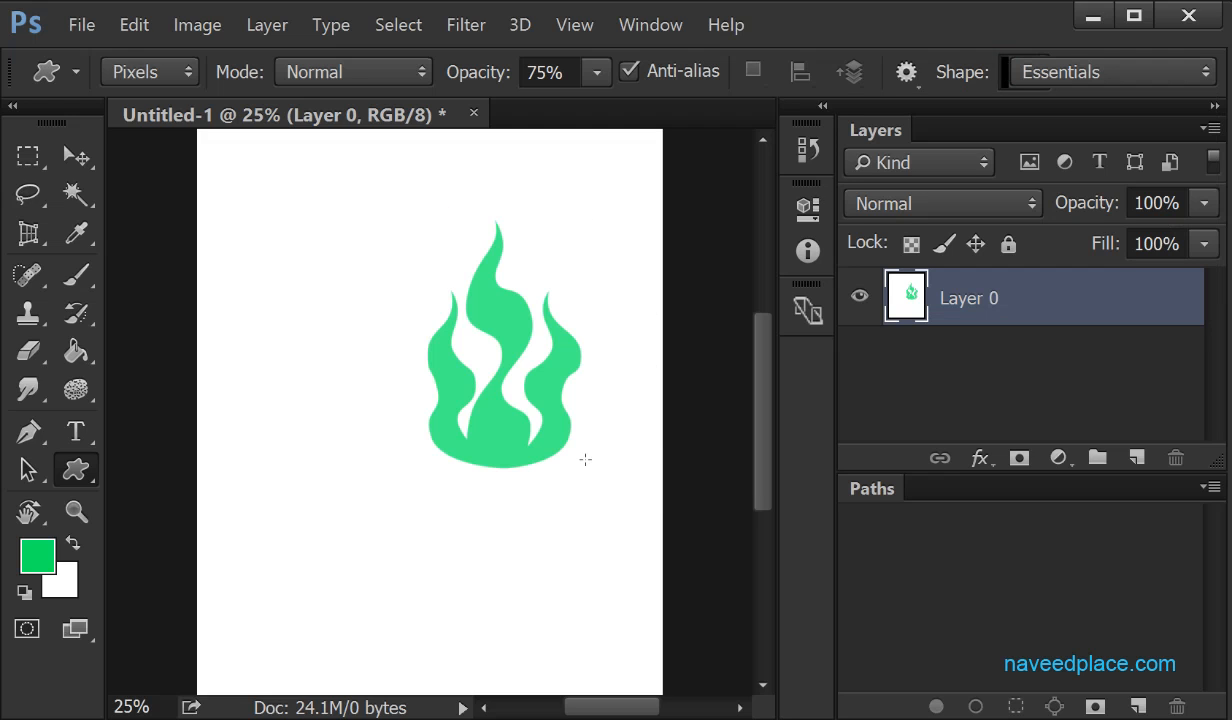
key("ctrl+z")
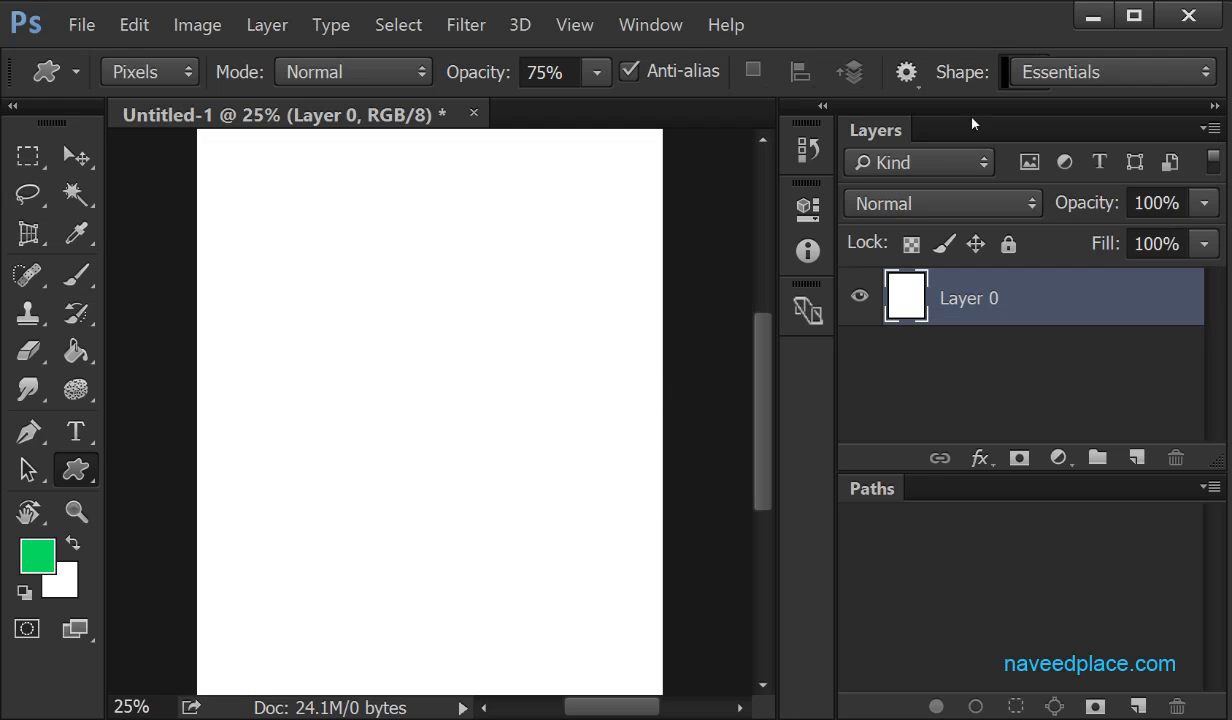
left_click(1005, 73)
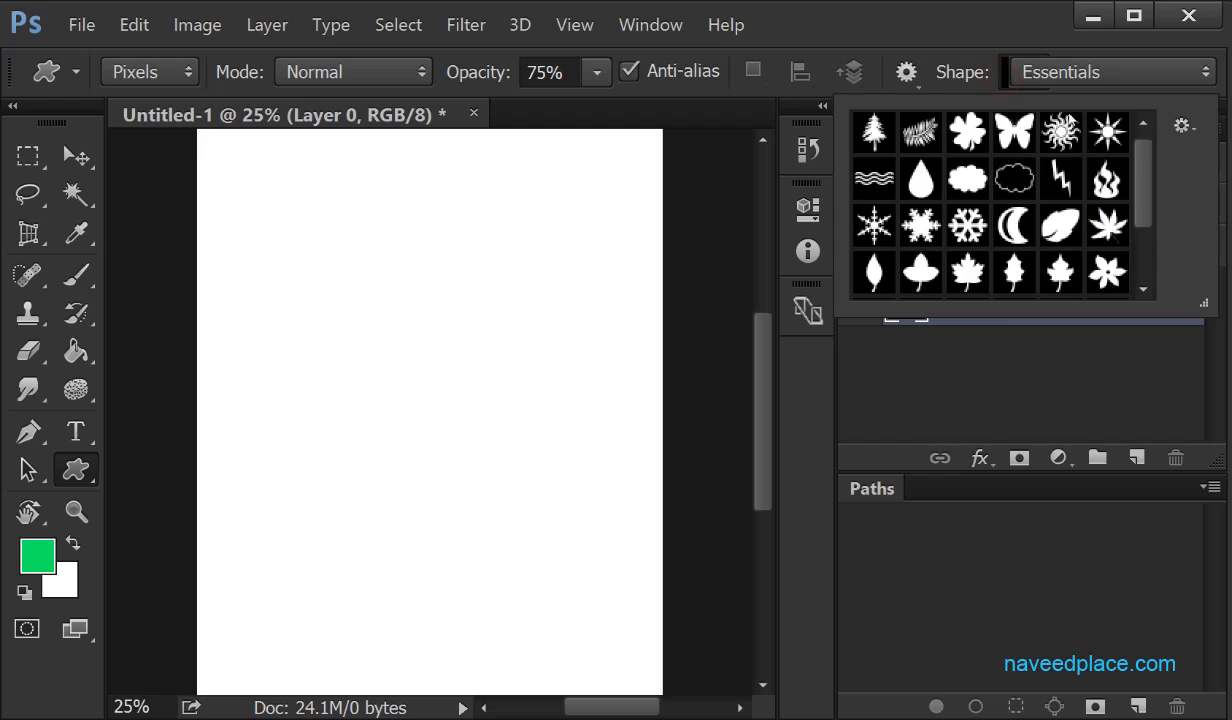
left_click(1182, 126)
left_click(836, 369)
Step: Draw a green pixel rectangle across the middle of the page with the Rectangle Tool, and switch the drawing mode to Shape
right_click(84, 478)
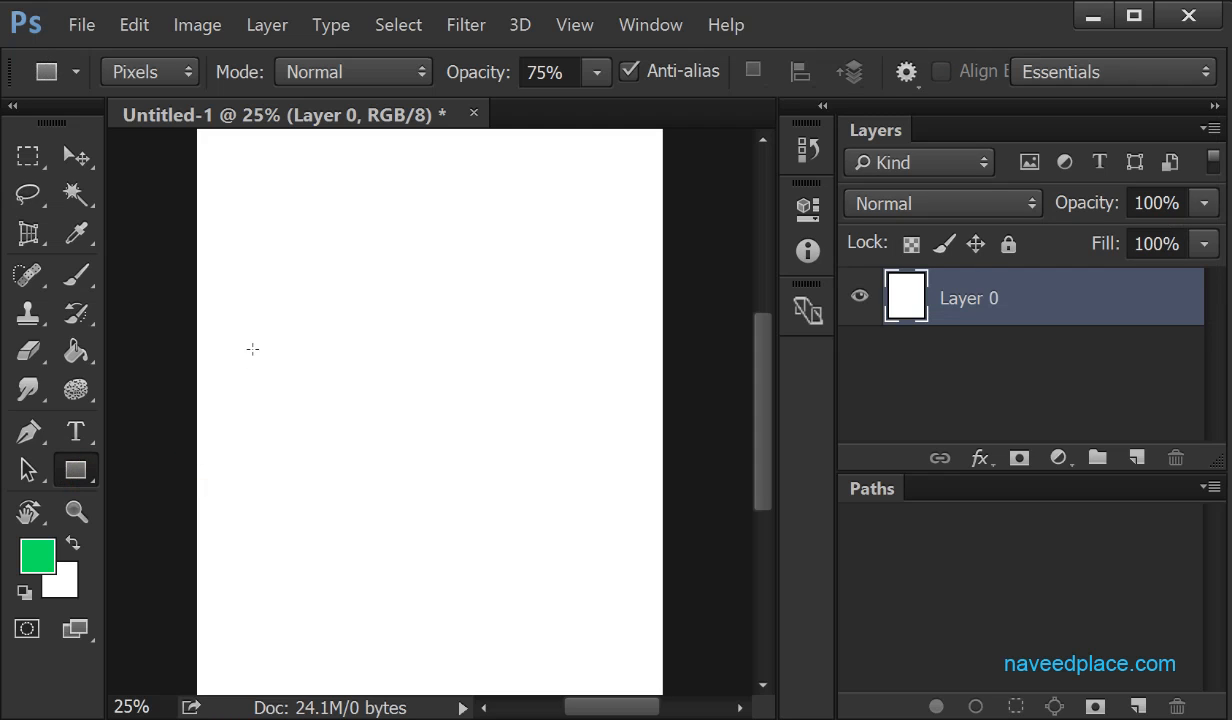
left_click_drag(255, 313, 567, 506)
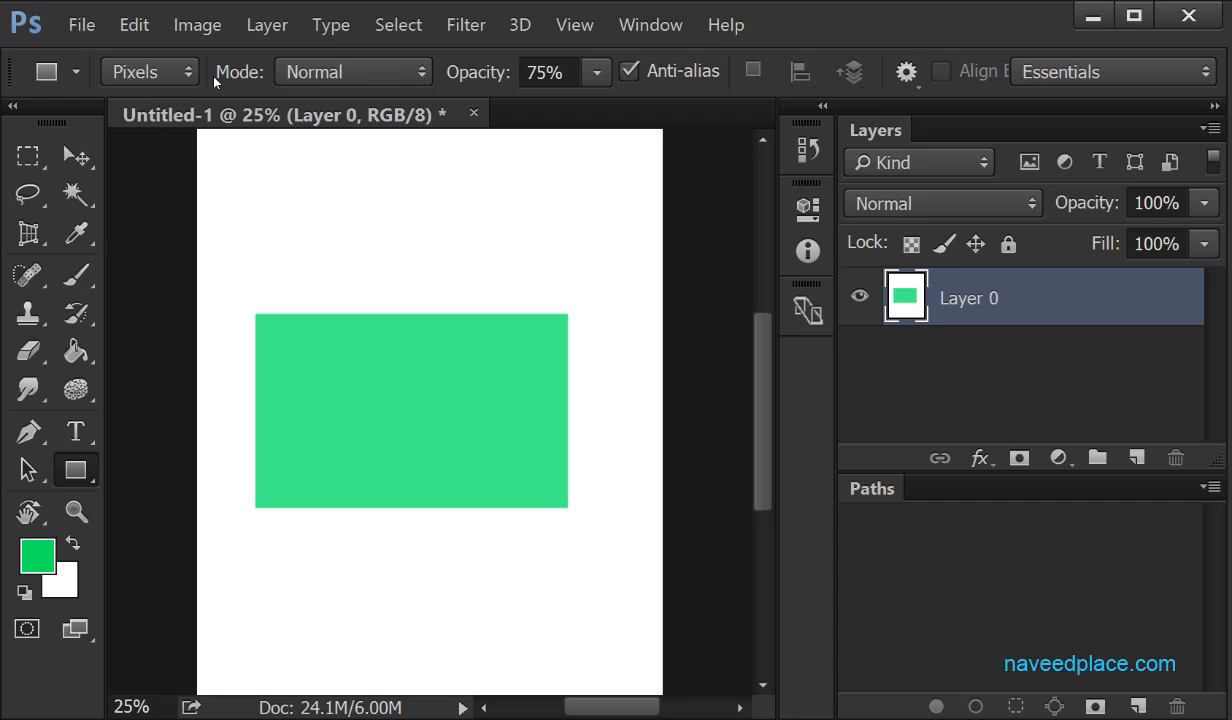
left_click(165, 74)
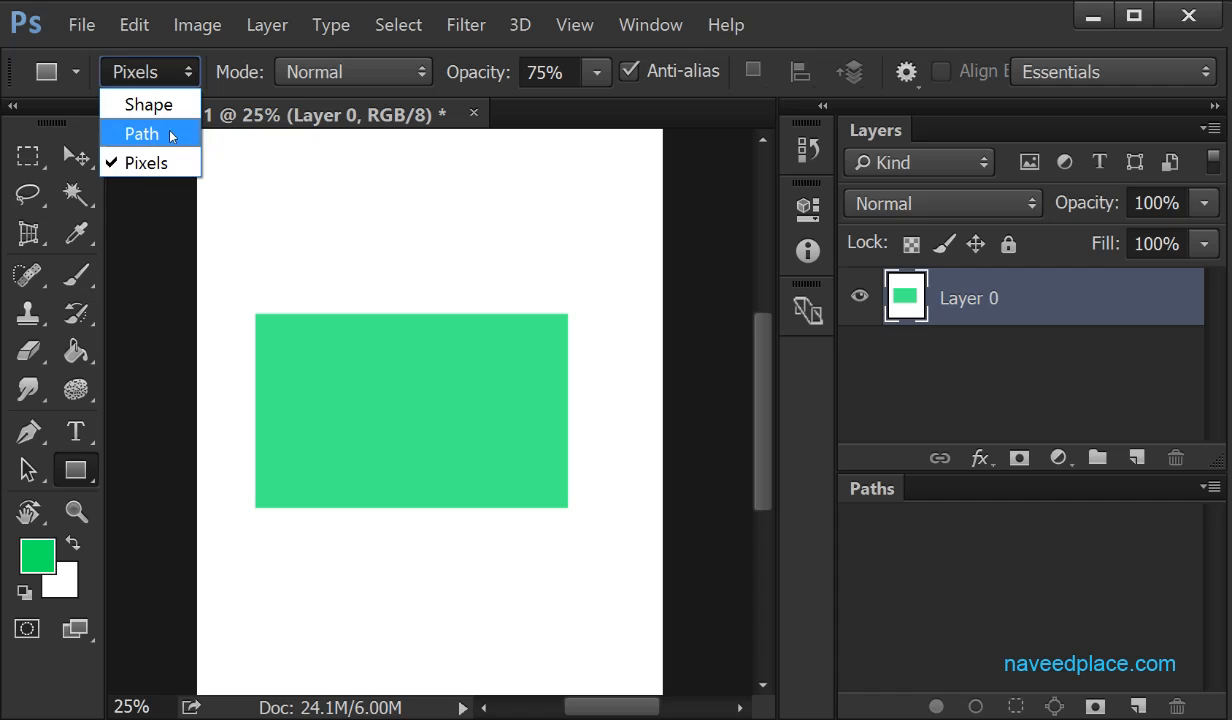
left_click(148, 105)
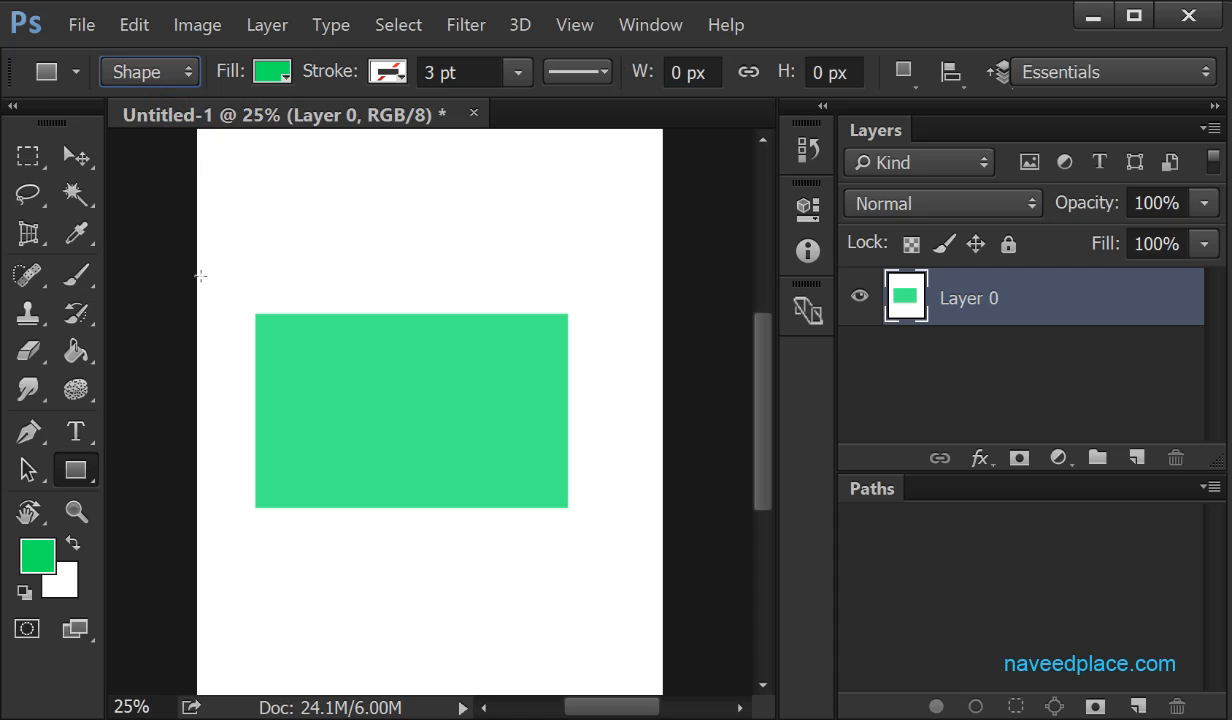
Step: Move the whole layer with the green rectangle slightly down, and undo back to the locked blank Background layer
left_click(76, 156)
left_click(432, 473)
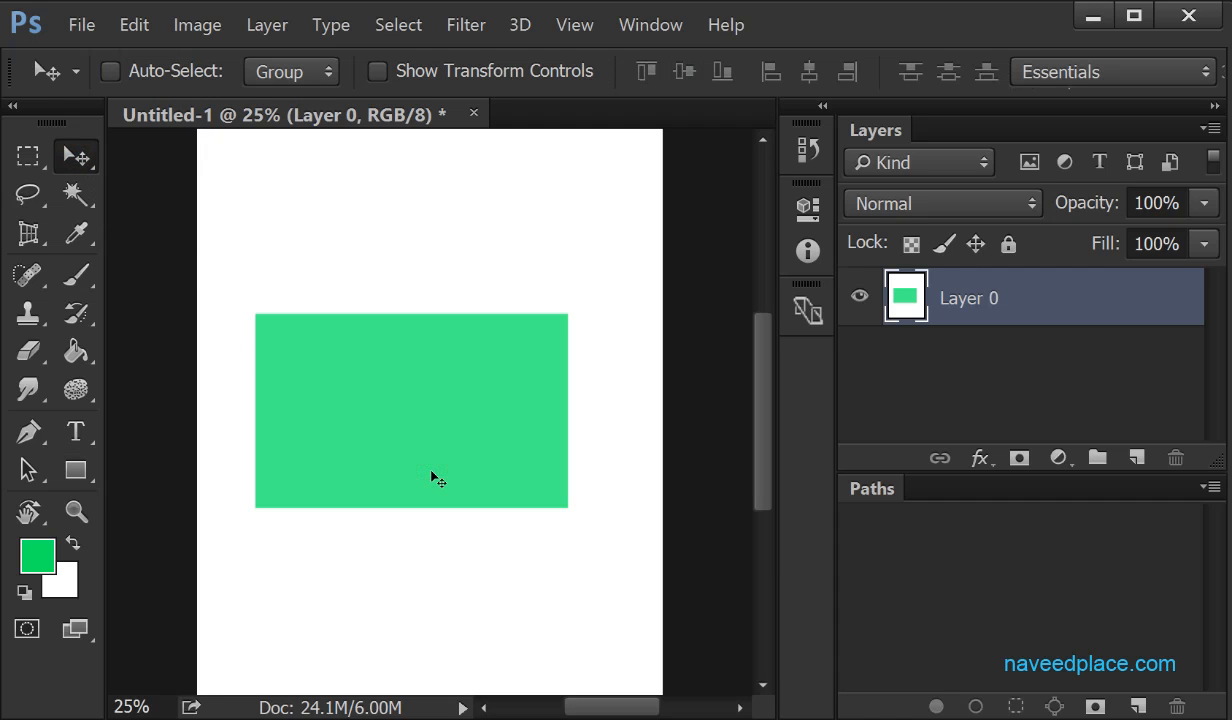
left_click_drag(320, 353, 320, 406)
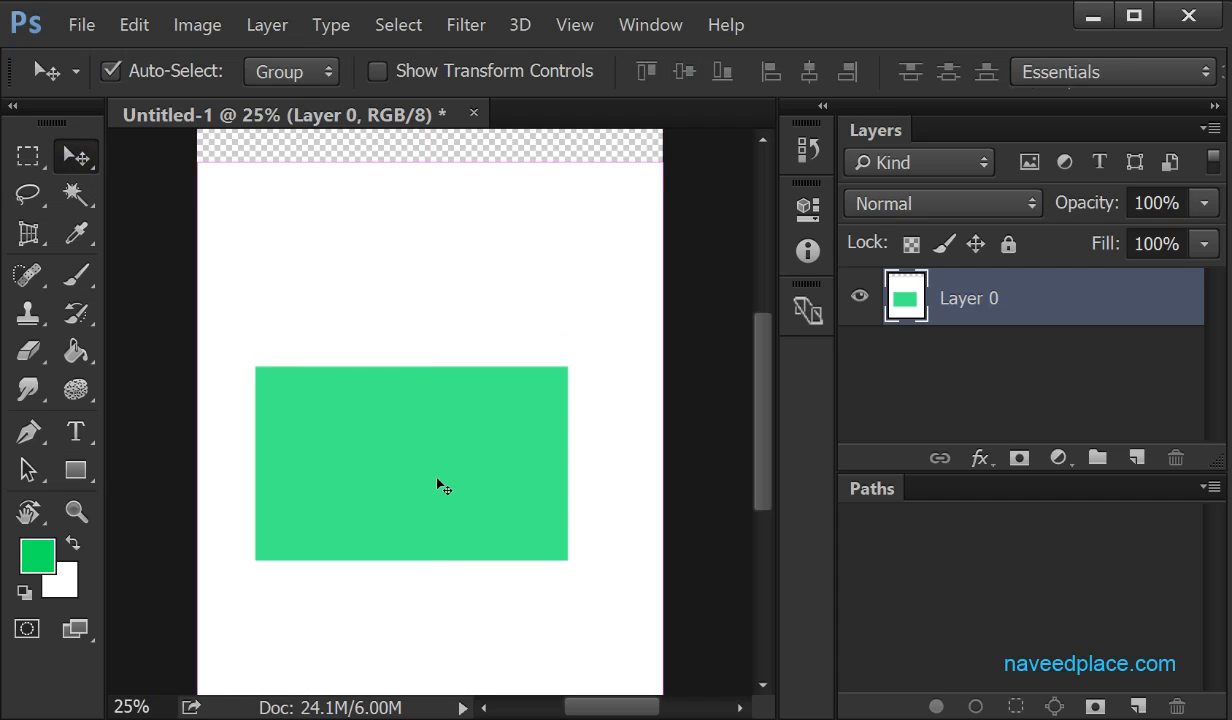
key("ctrl+alt+z")
key("ctrl+alt+z")
key("ctrl+alt+z")
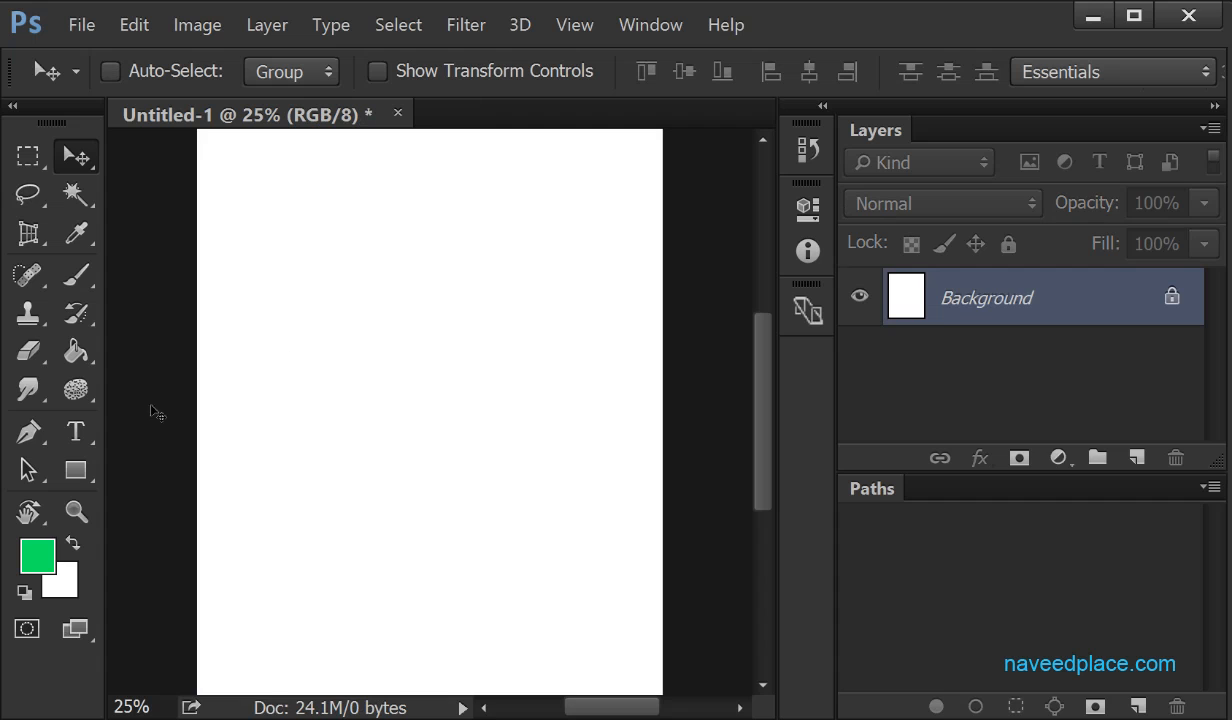
Step: Draw a green rectangle of about 1820 by 892 px across the middle of the page in Shape mode
left_click_drag(76, 470, 179, 470)
left_click_drag(241, 357, 575, 521)
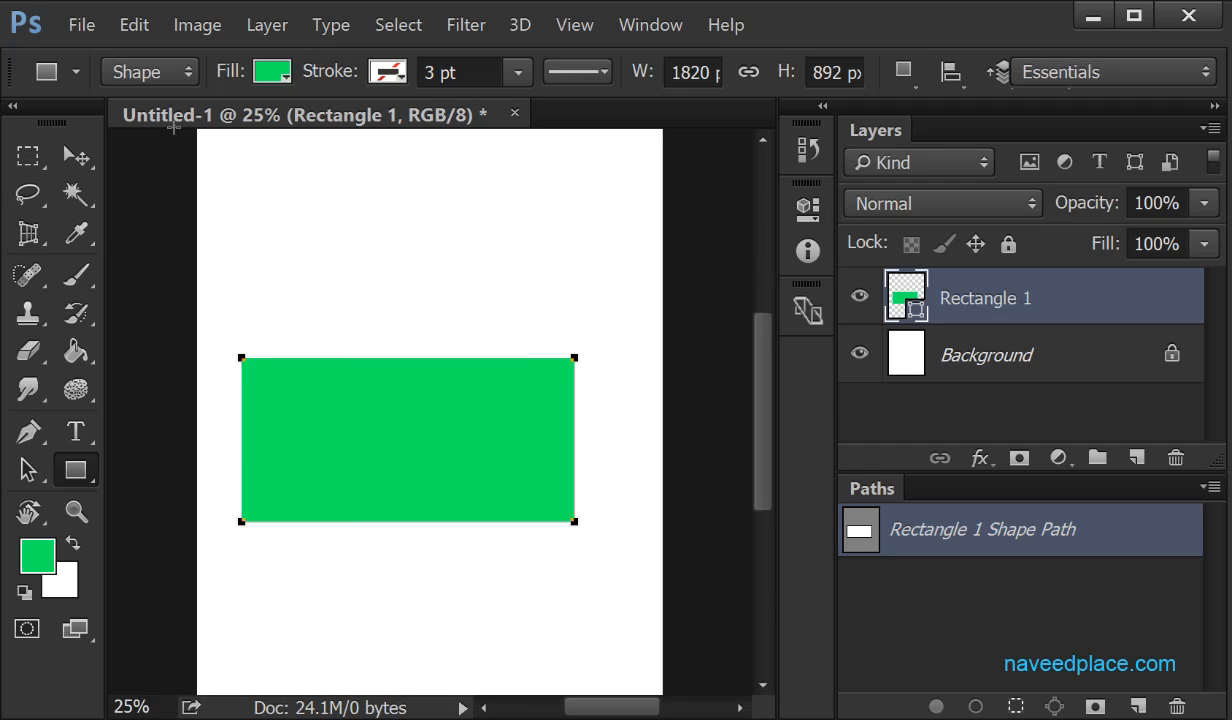
left_click(178, 74)
left_click(174, 80)
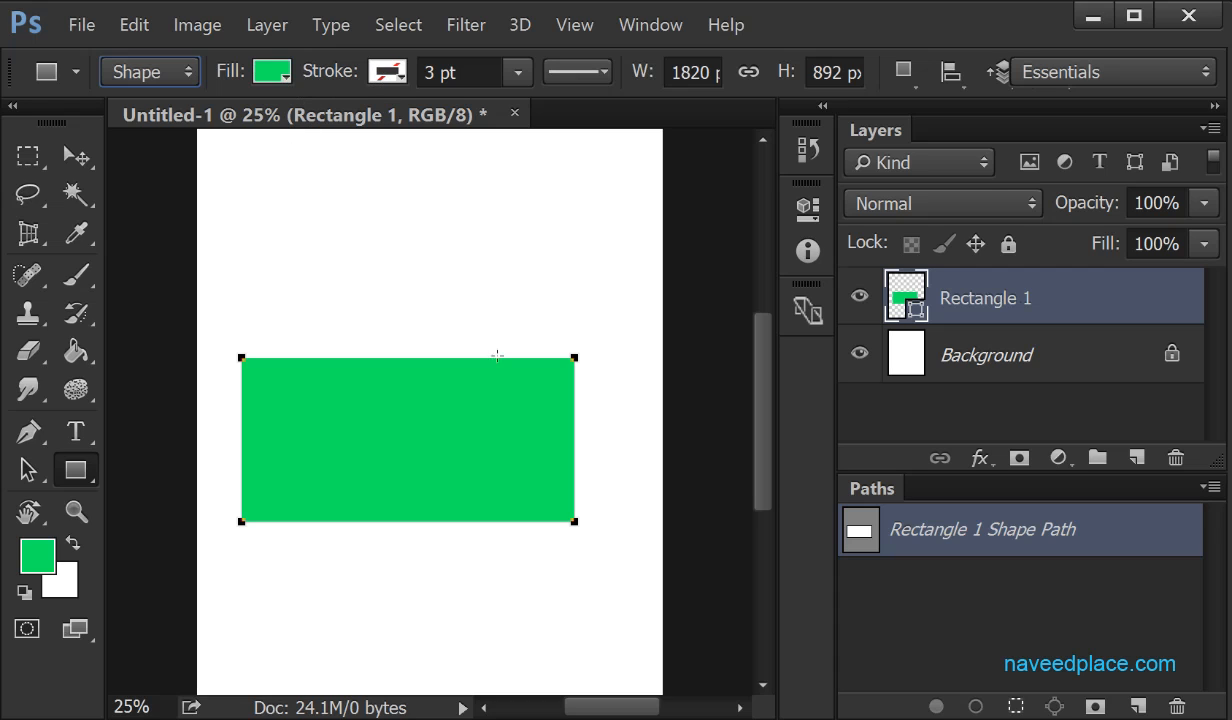
Step: Set the rectangle's fill to cyan and cancel the accidental rectangle creation
left_click(272, 72)
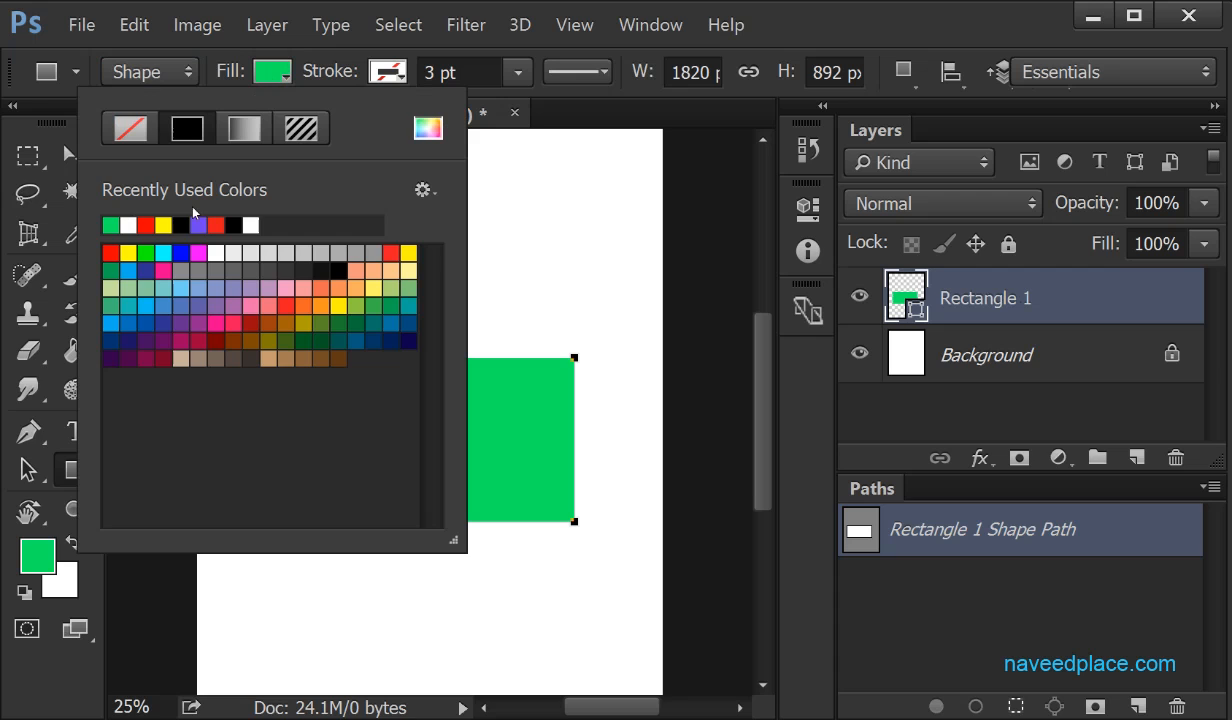
left_click(163, 253)
left_click(545, 268)
left_click(545, 268)
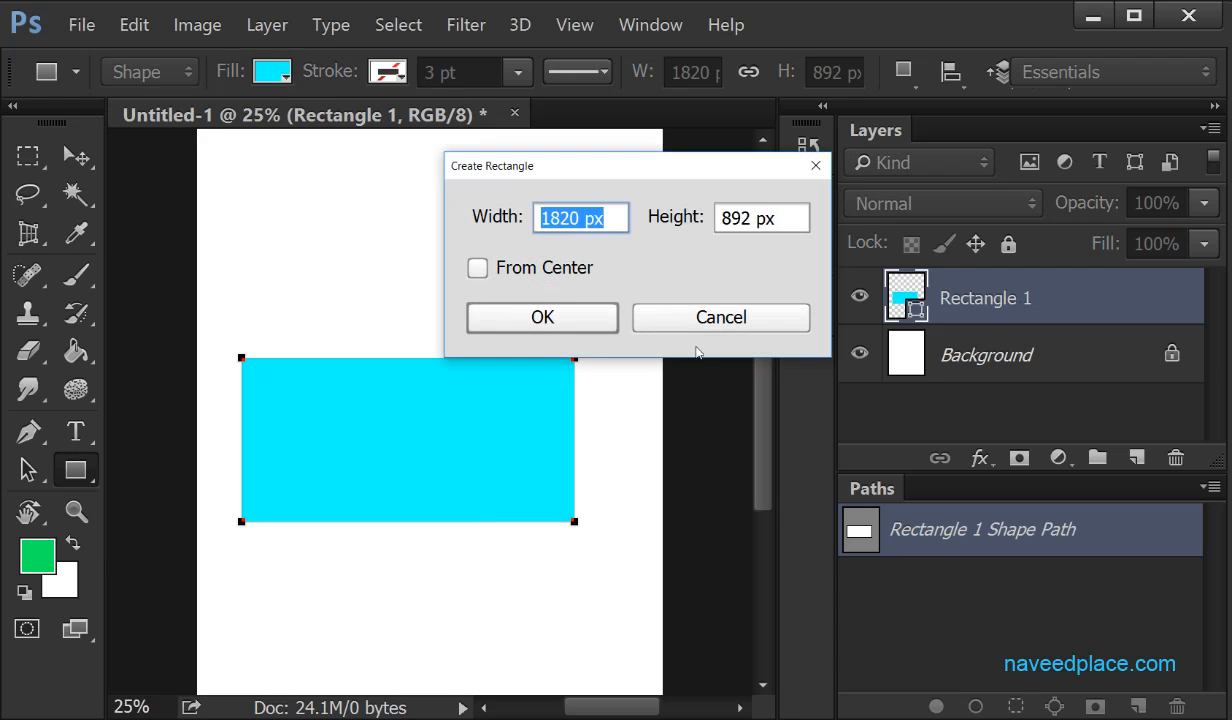
left_click(688, 316)
Step: Give the cyan rectangle a red stroke with a width of 12.54 pt
left_click(388, 71)
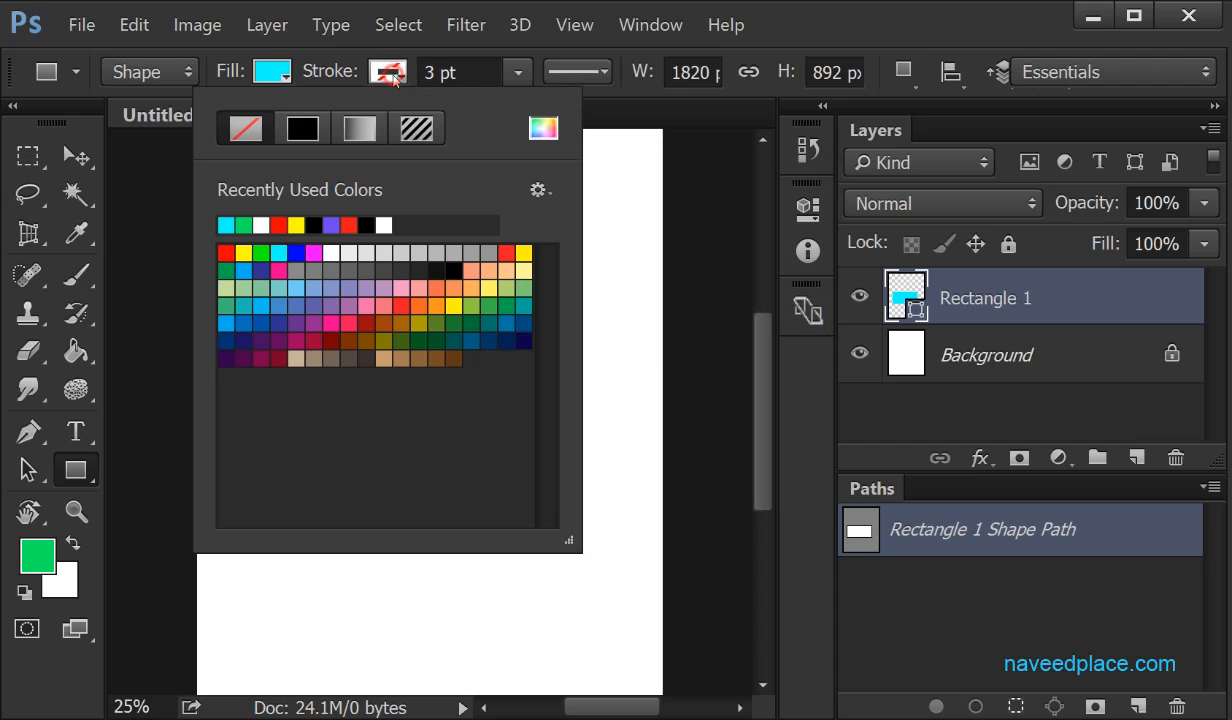
left_click(279, 225)
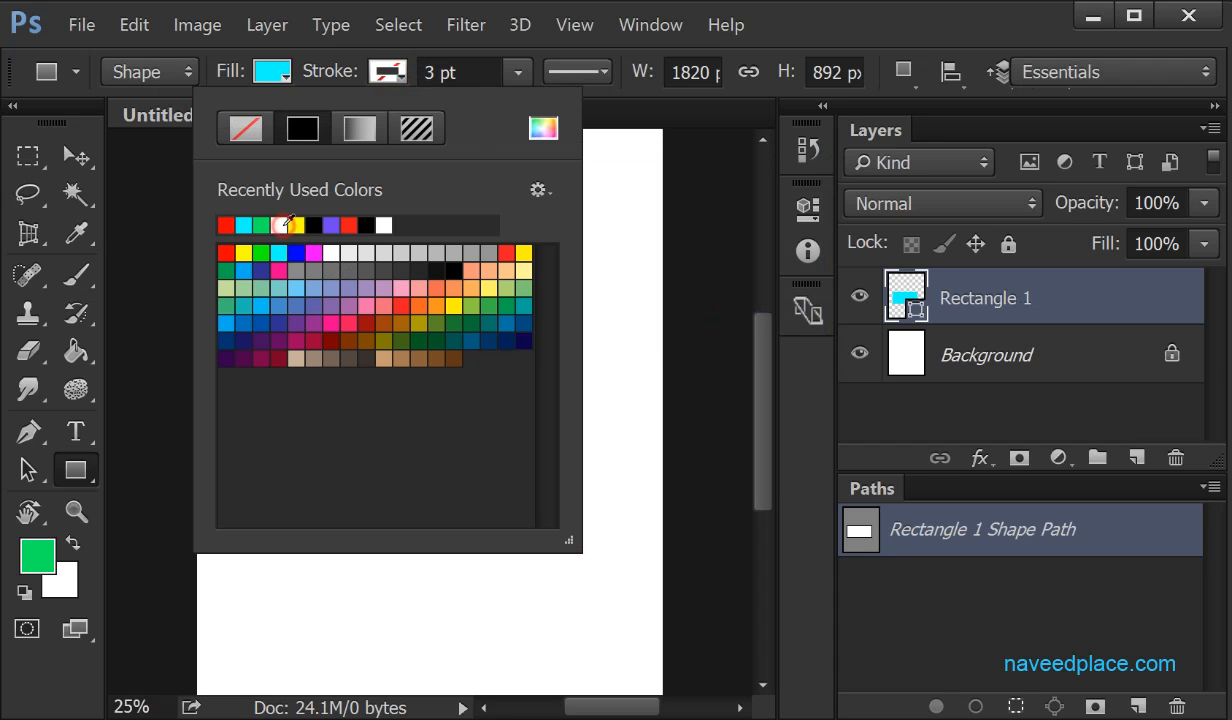
left_click(353, 349)
left_click(712, 314)
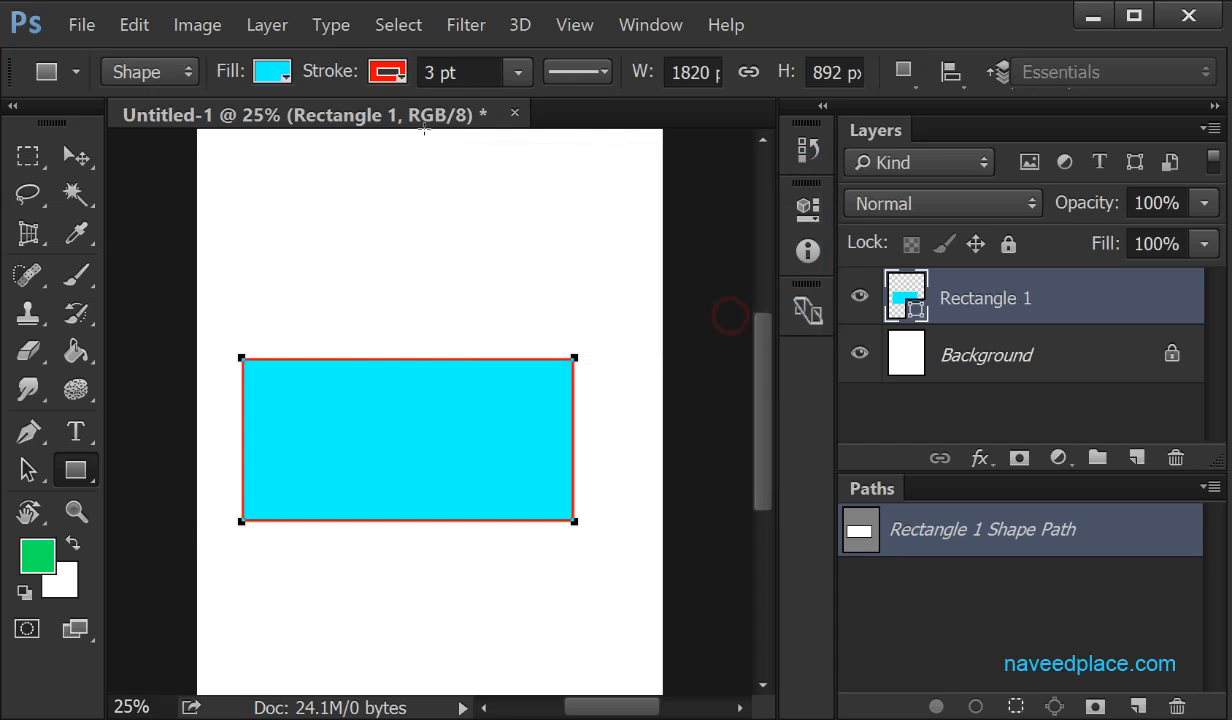
left_click(511, 76)
mouse_move(502, 106)
left_mouse_down()
mouse_move(489, 107)
mouse_move(542, 110)
left_mouse_up()
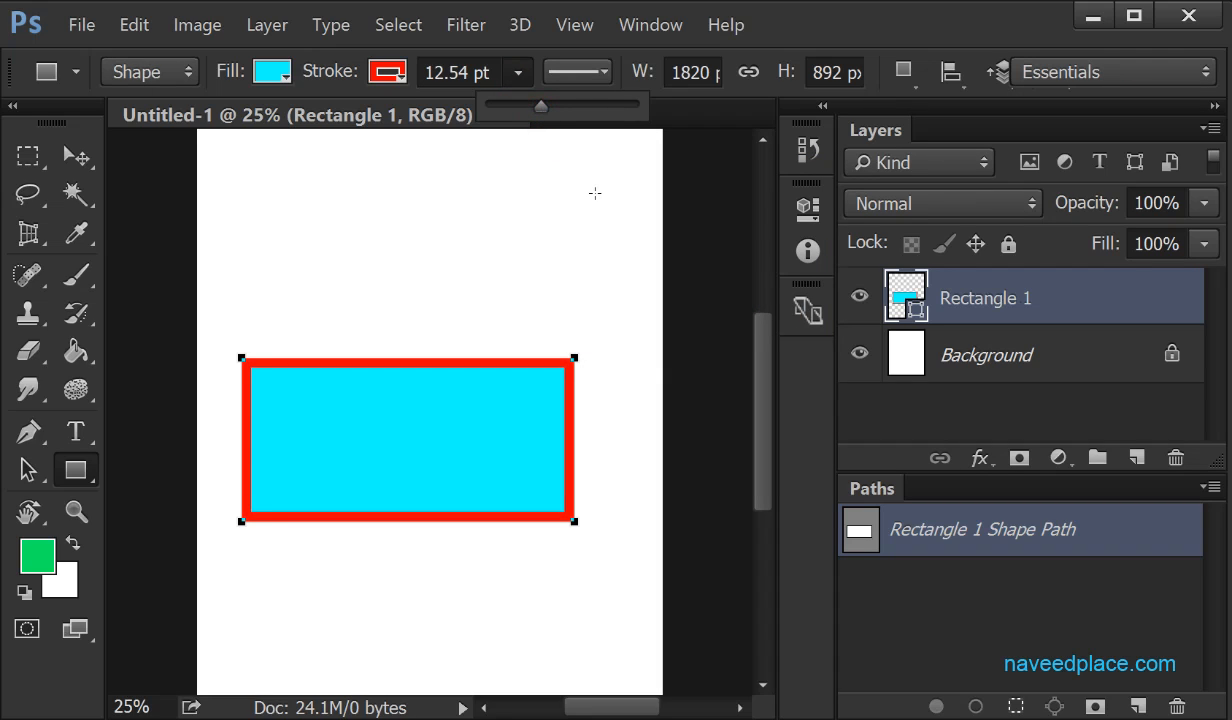
Step: Slightly increase the width and height of the cyan rectangle with the shape's size values
left_click(648, 69)
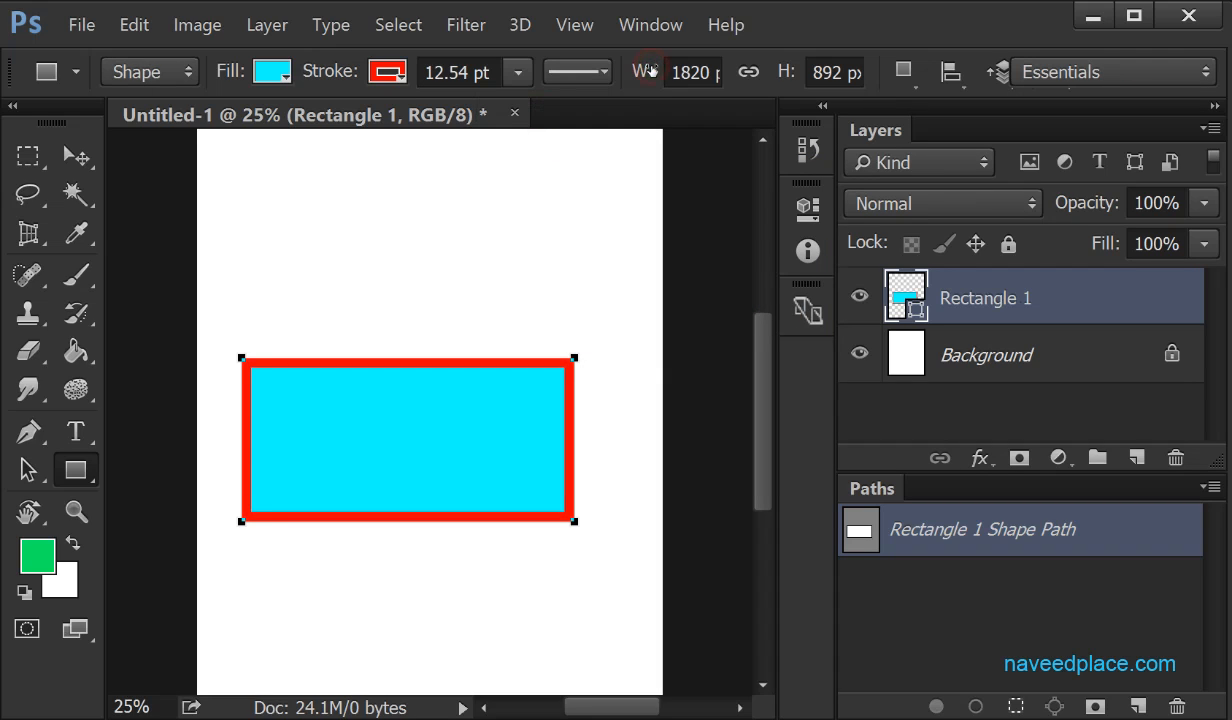
left_click_drag(648, 69, 700, 75)
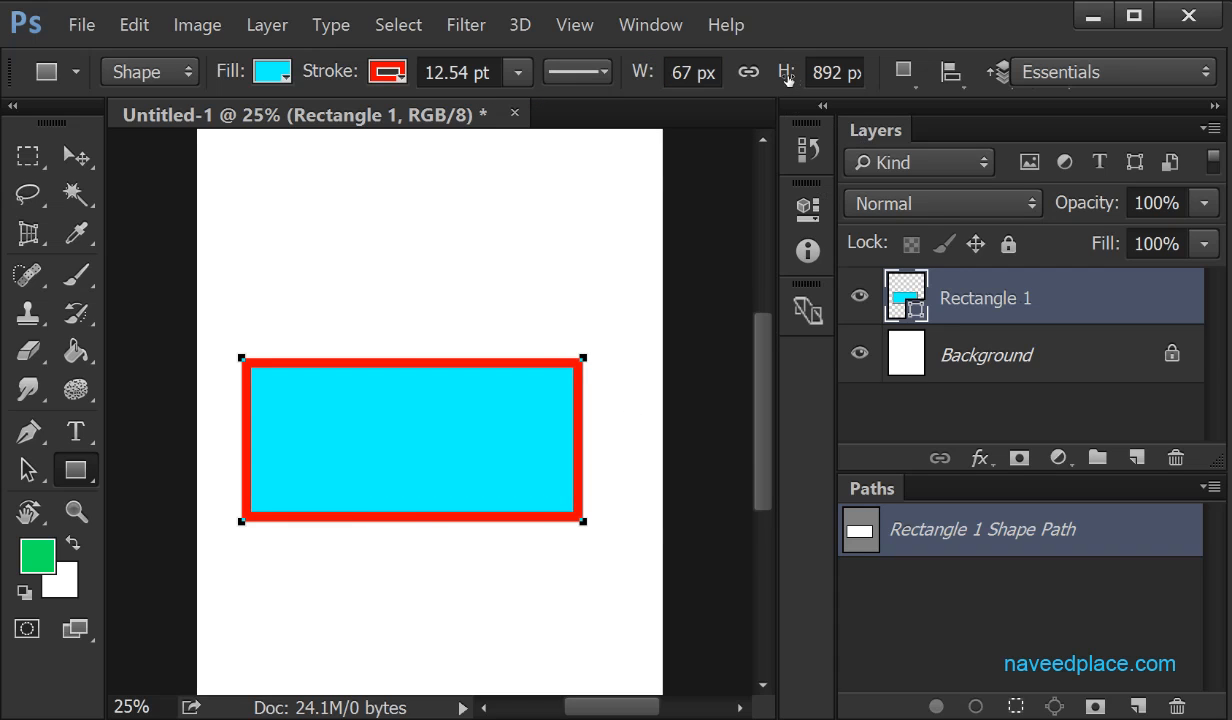
left_click_drag(786, 75, 700, 80)
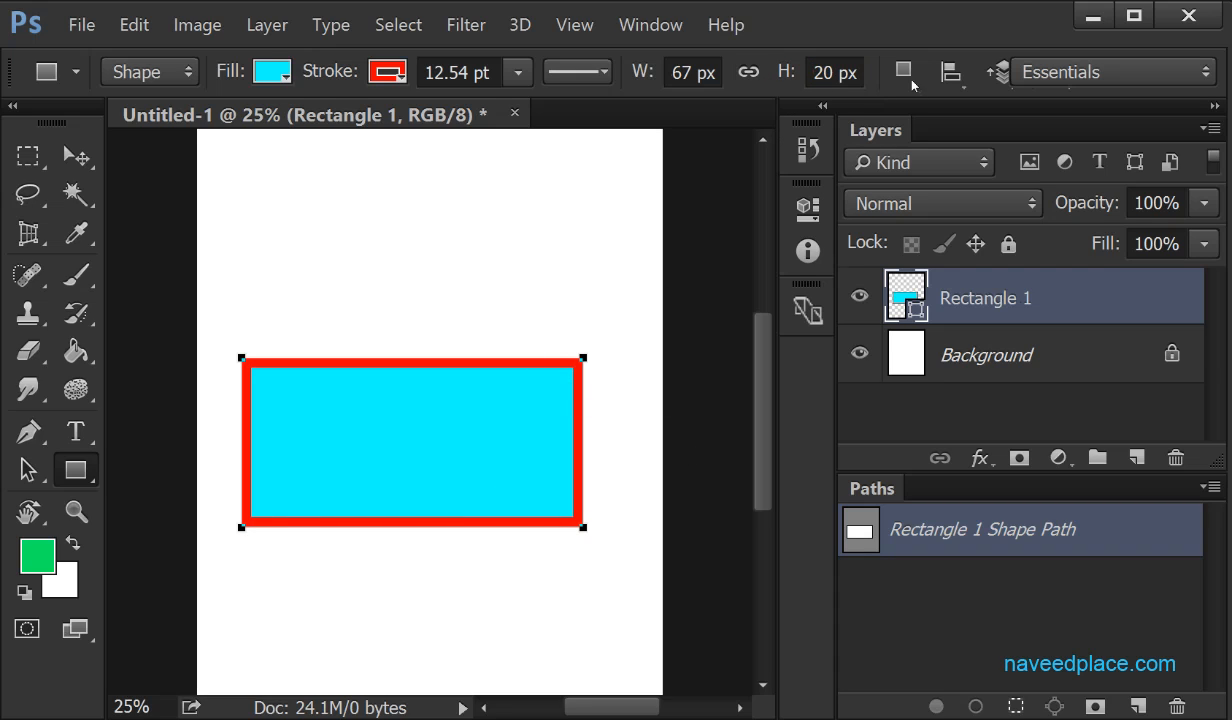
Step: Undo the rectangle shape and all its formatting, back to the blank Background layer
left_click(132, 76)
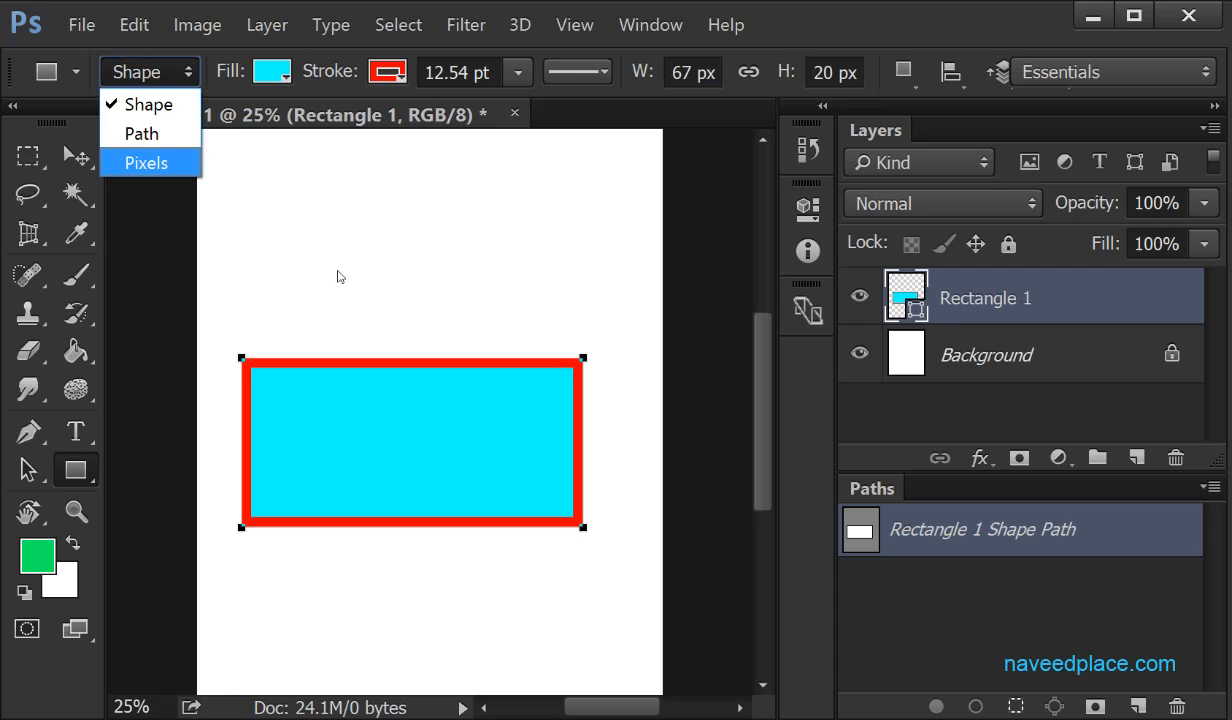
left_click(70, 165)
left_click(380, 440)
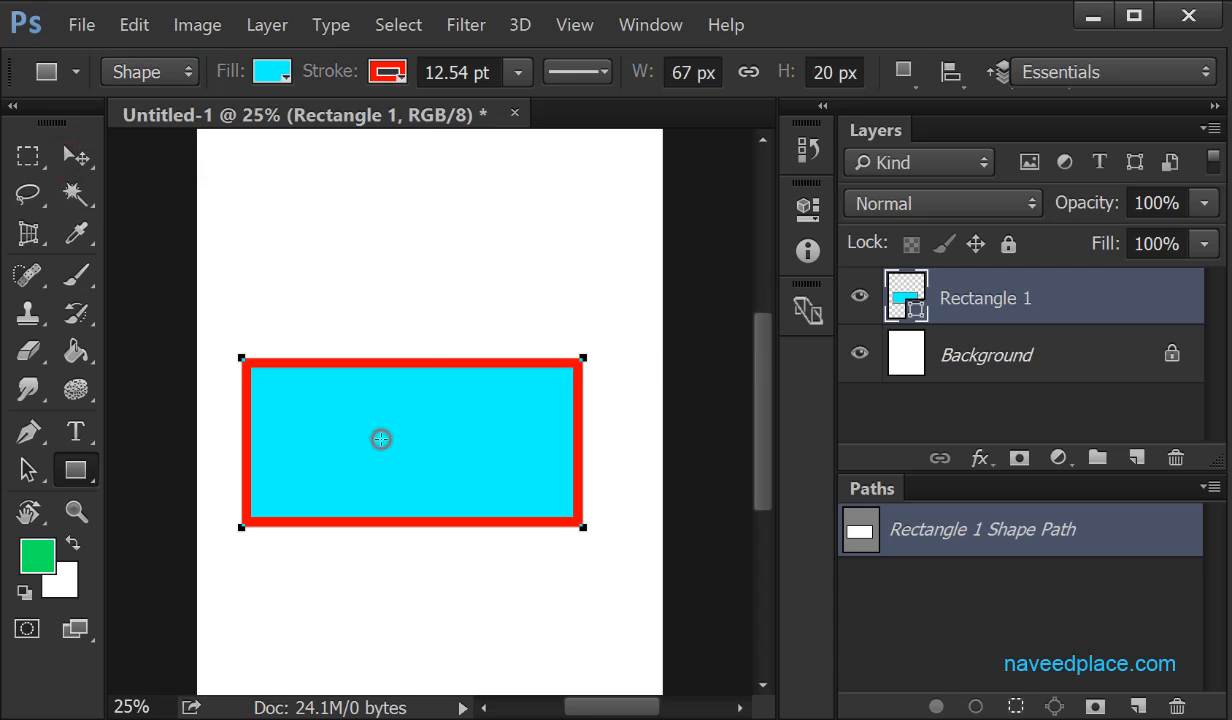
left_click(680, 336)
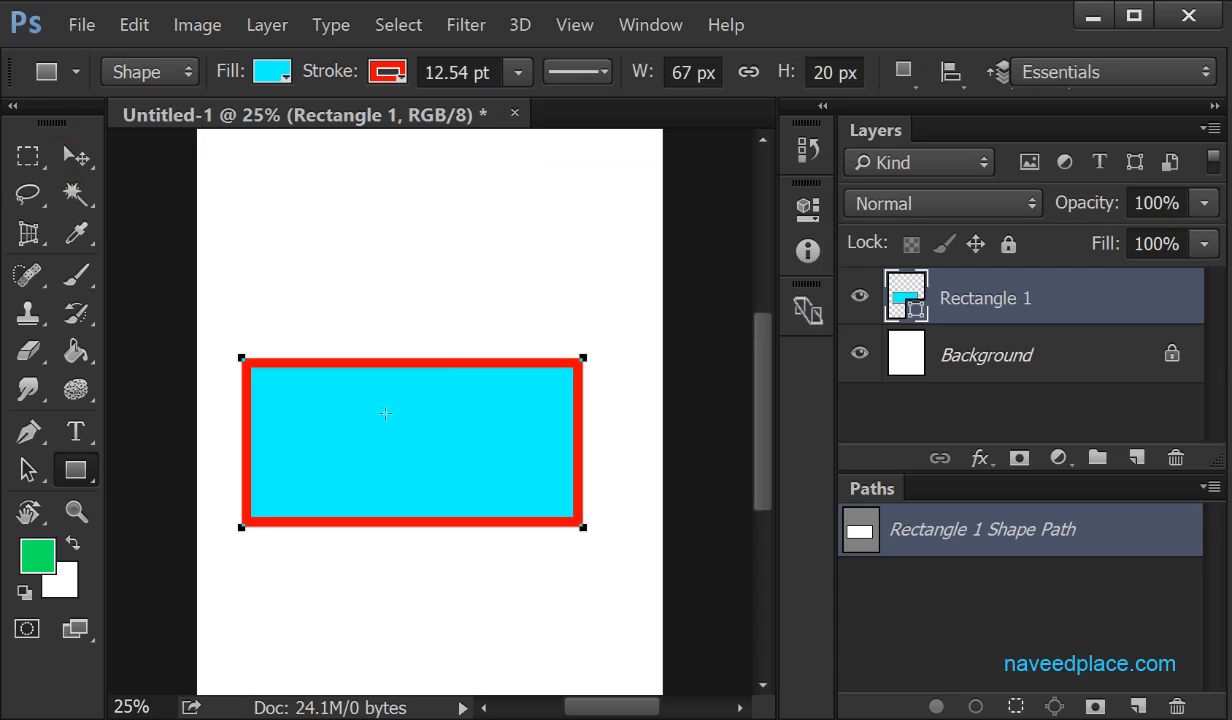
key("ctrl+z")
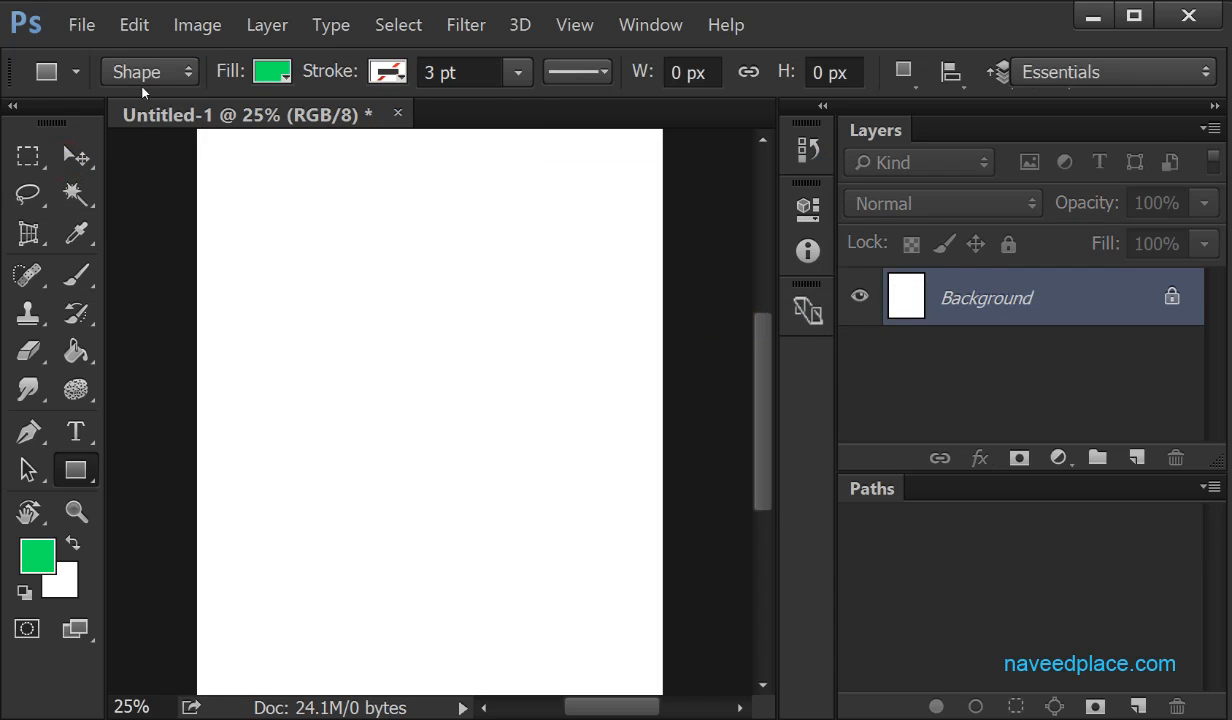
Step: Switch the Rectangle Tool to Path mode and draw a rectangular path across the middle of the page
left_click(137, 74)
left_click(137, 129)
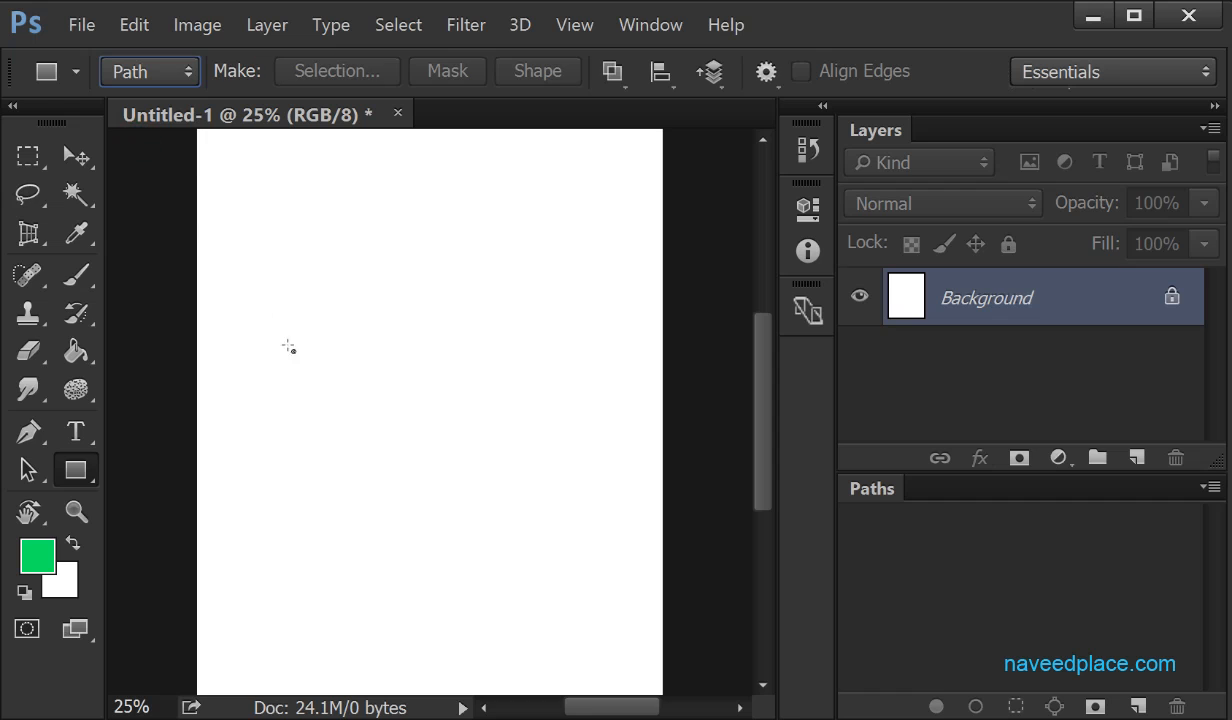
left_click_drag(282, 326, 566, 509)
left_click(697, 184)
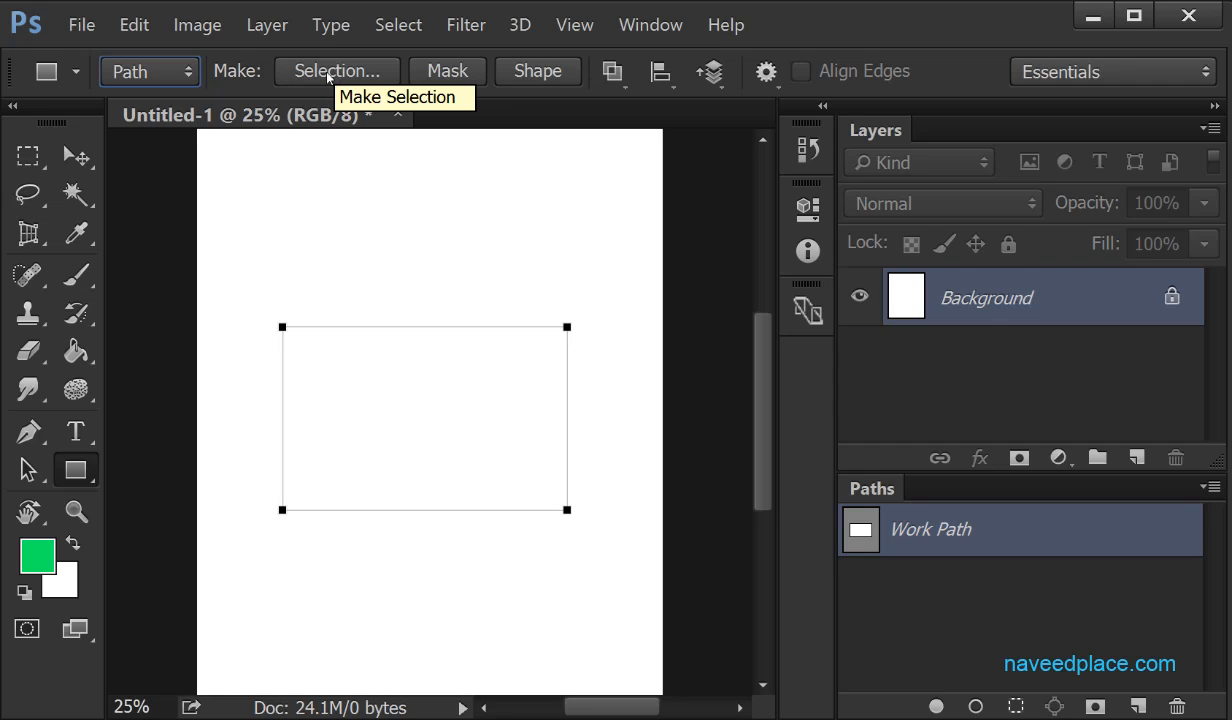
left_click(28, 164)
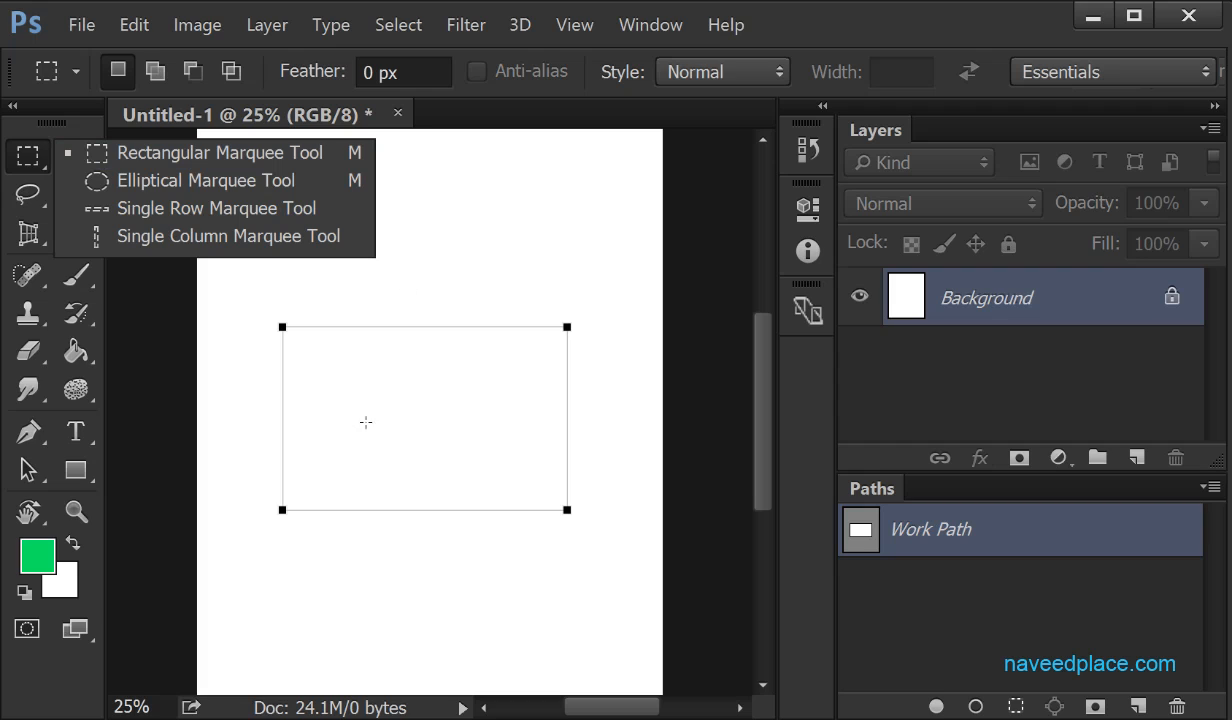
left_click(325, 258)
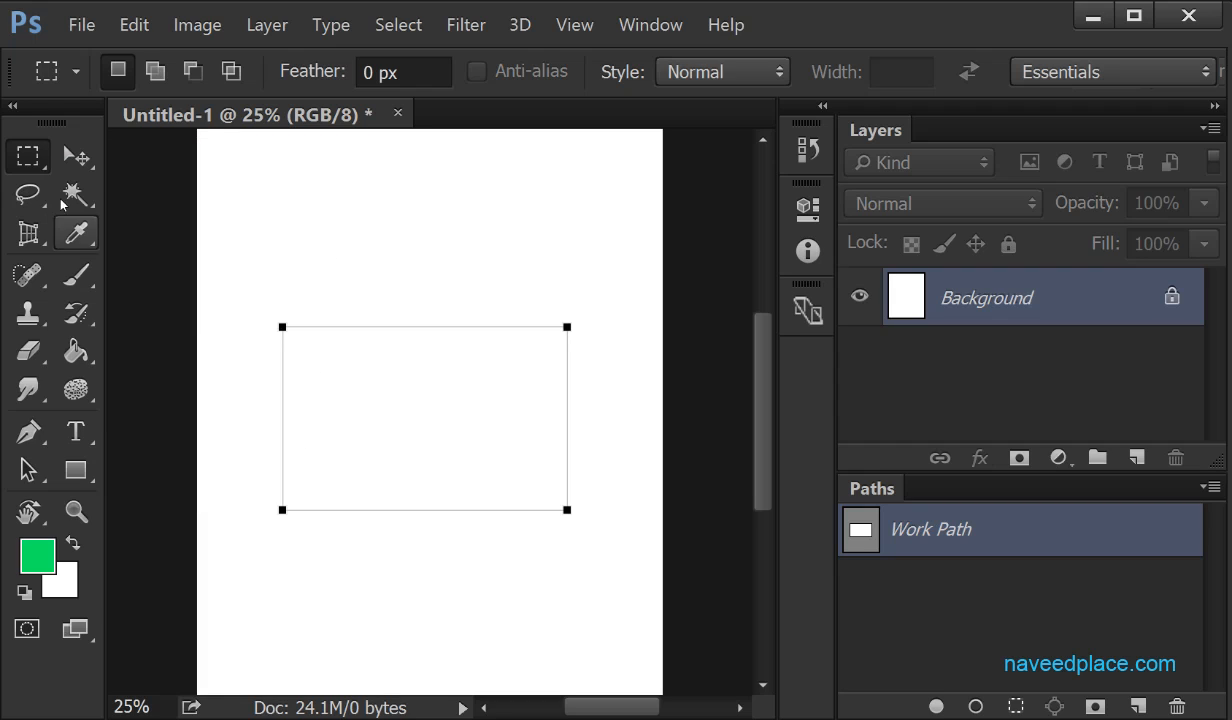
left_click(75, 157)
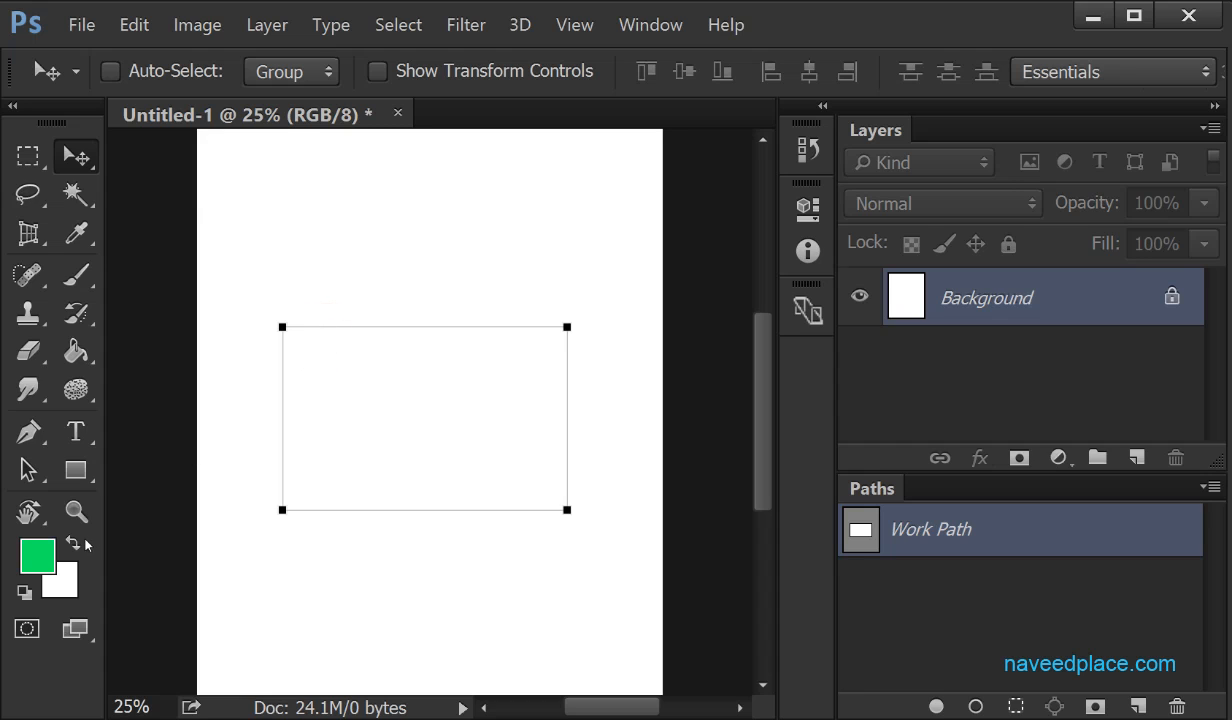
Step: Return to the Rectangle Tool and convert the rectangular work path into a selection
left_click_drag(84, 460, 196, 458)
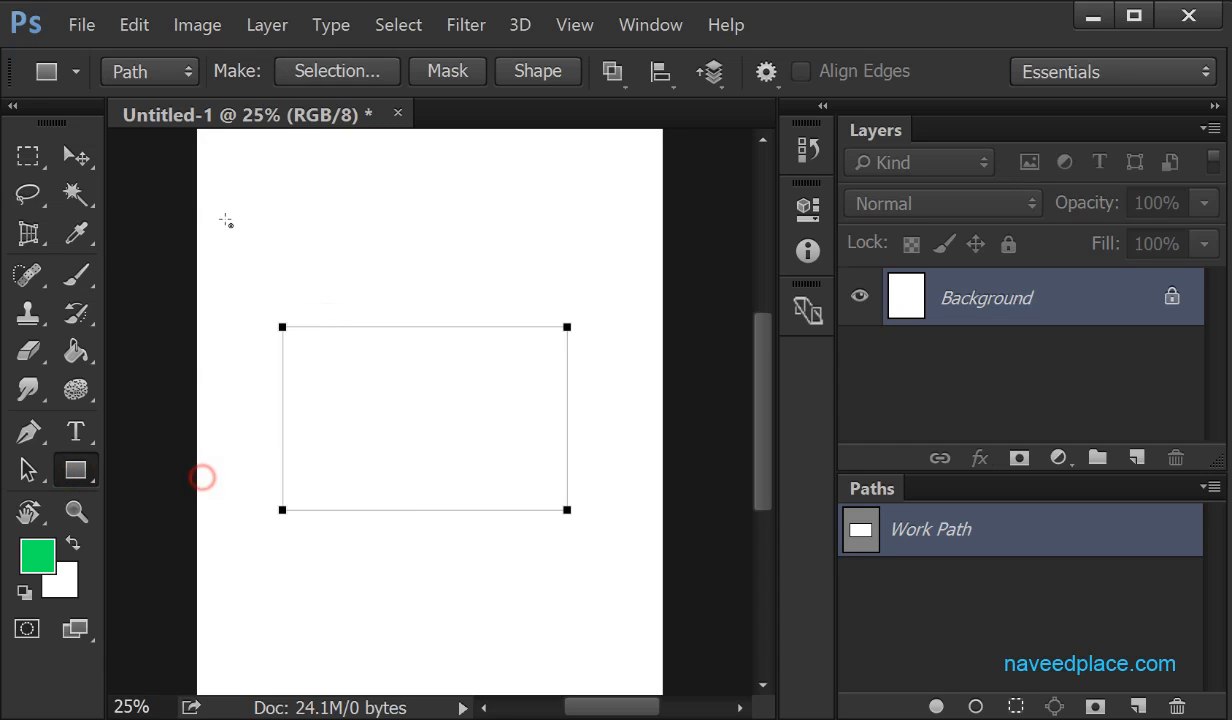
left_click(322, 73)
left_click(758, 166)
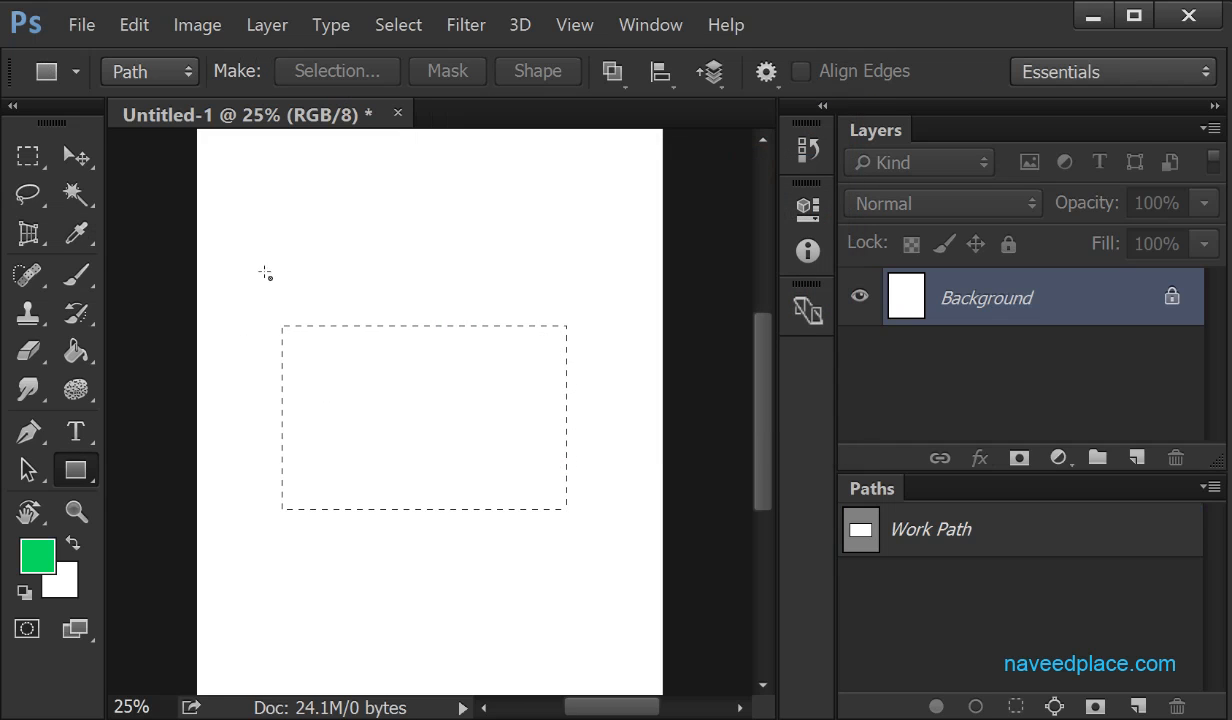
Step: Try a small rectangular marquee selection near the page's top edge, restoring the earlier selection and the Rectangle Tool
left_click(28, 156)
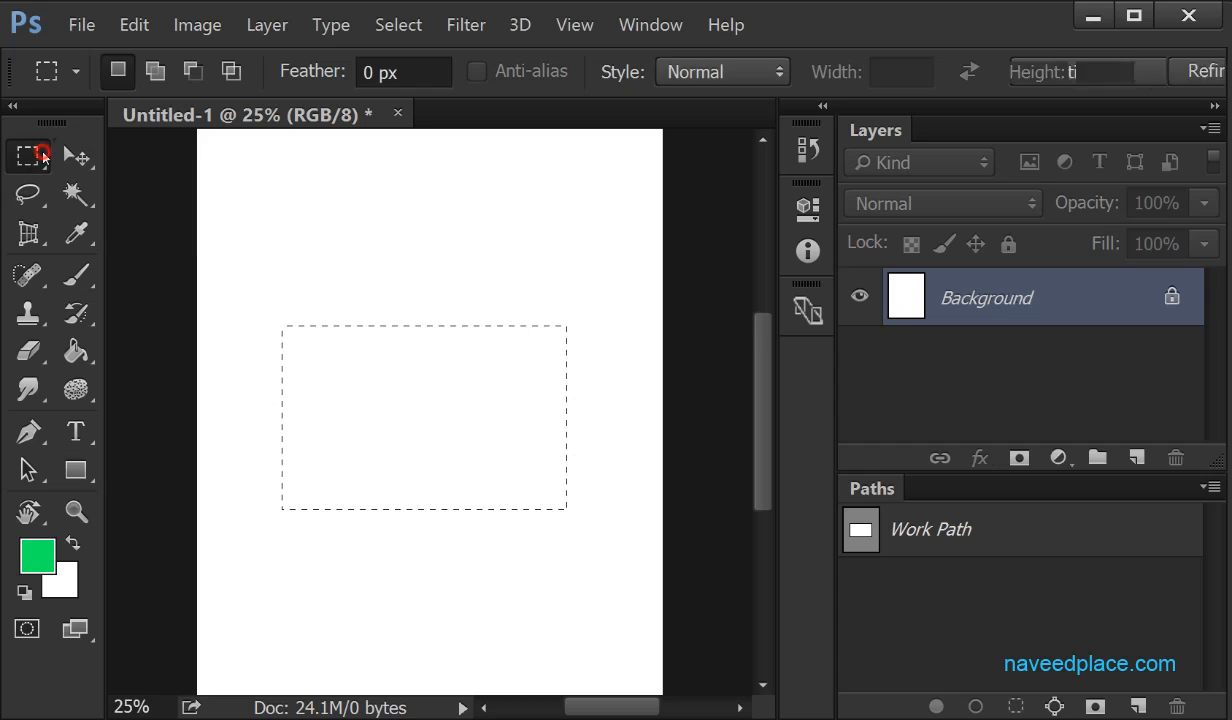
right_click(42, 150)
left_click(162, 174)
right_click(29, 155)
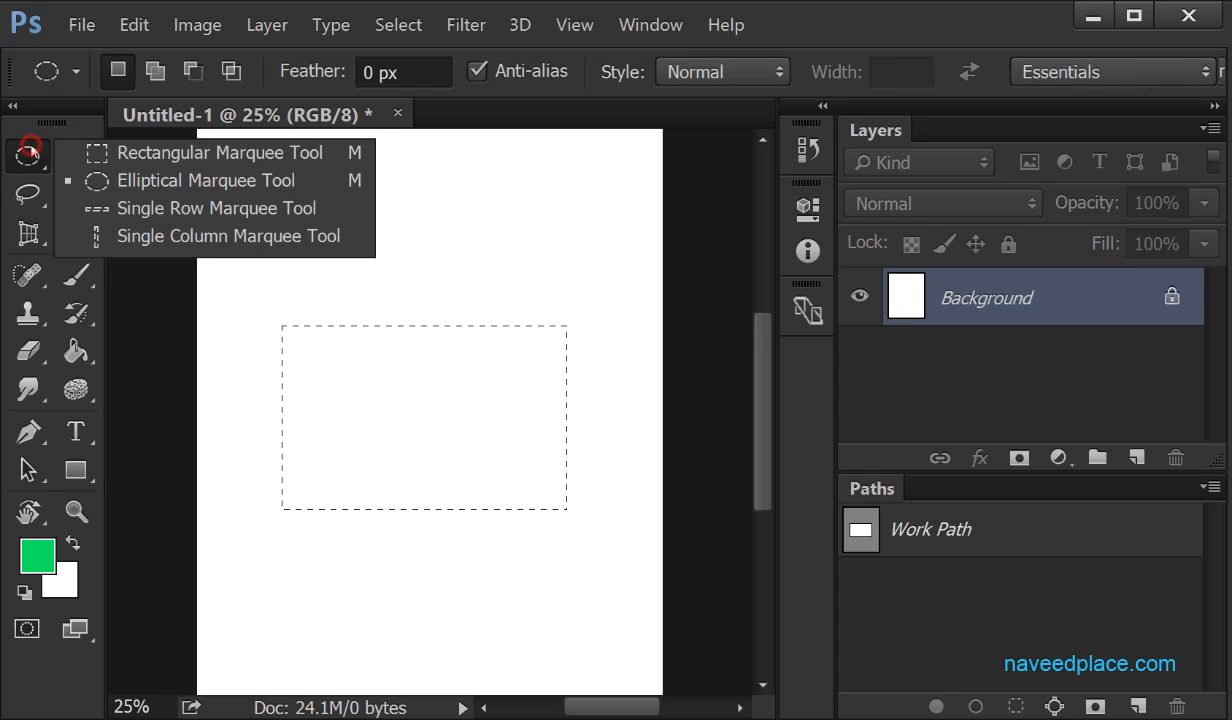
left_click(132, 156)
left_click_drag(298, 159, 429, 272)
left_click(396, 191)
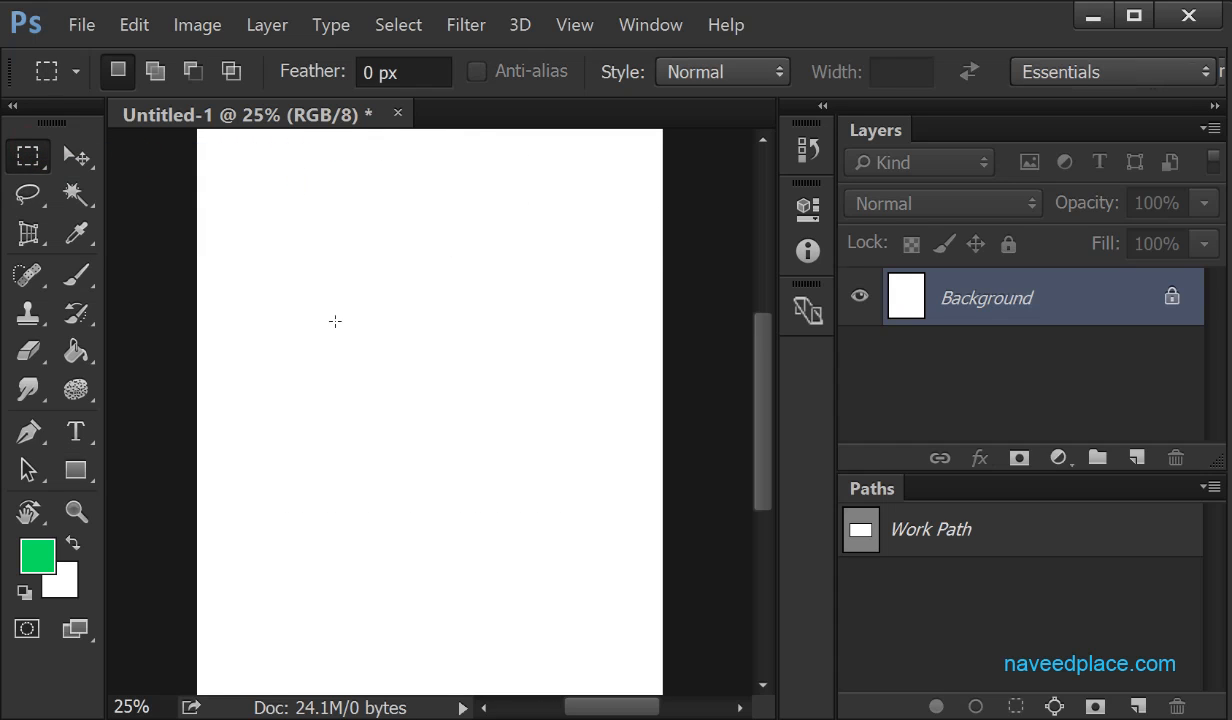
key("ctrl+z")
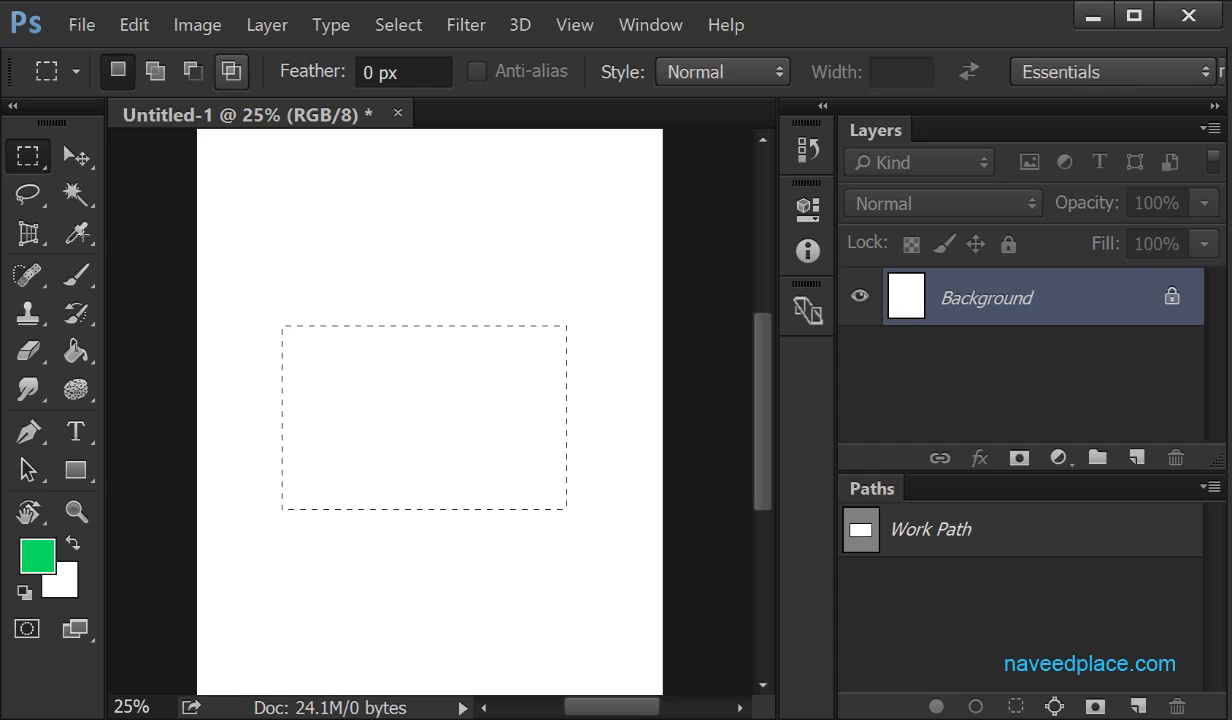
left_click_drag(75, 469, 170, 470)
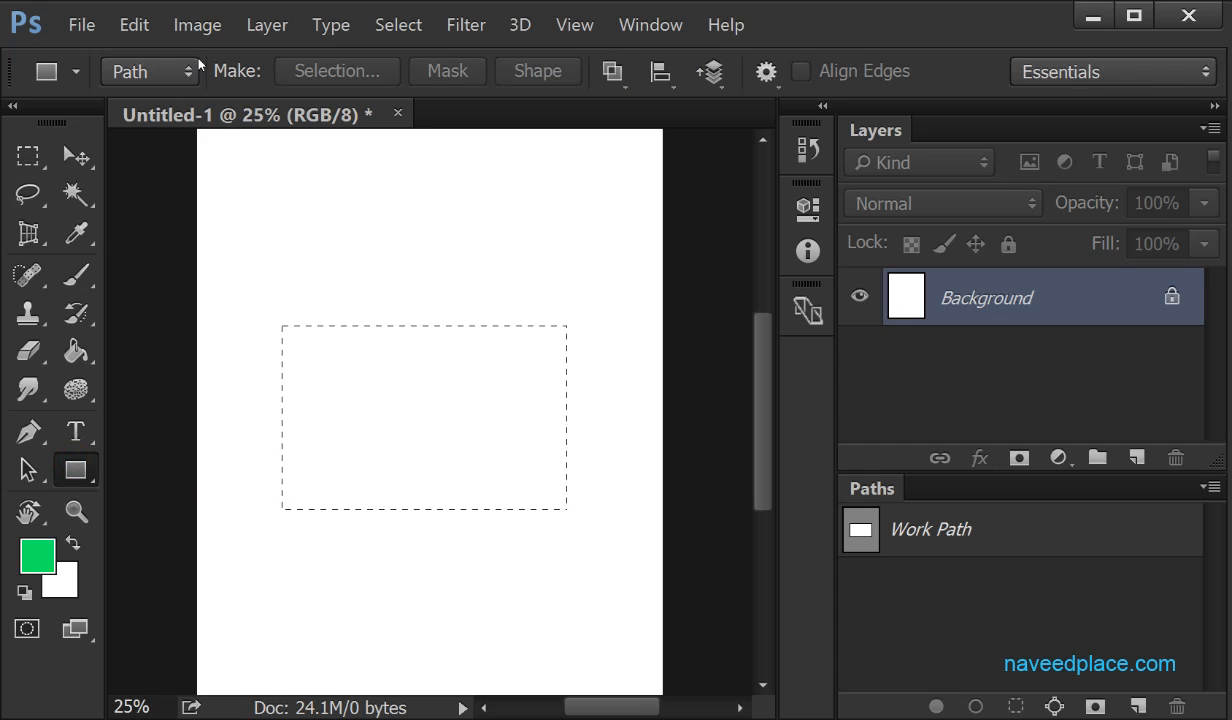
left_click(185, 71)
left_click(412, 393)
left_click(418, 391)
left_click(678, 315)
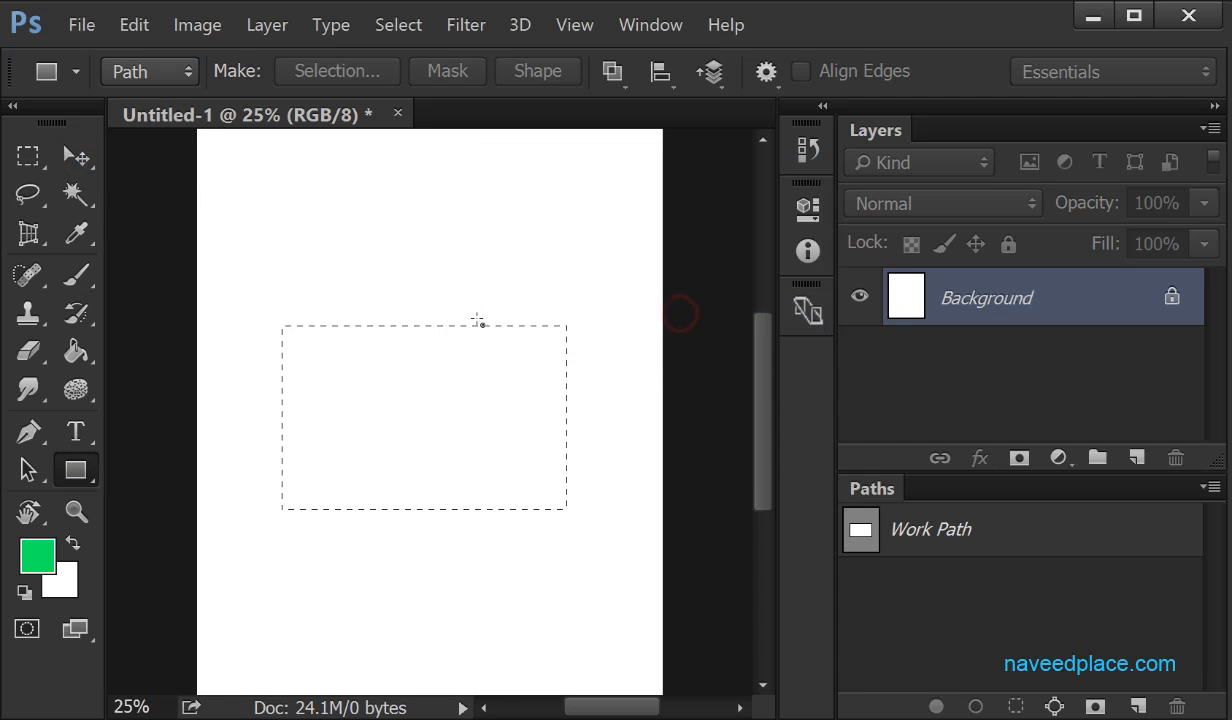
left_click(412, 322)
left_click(665, 326)
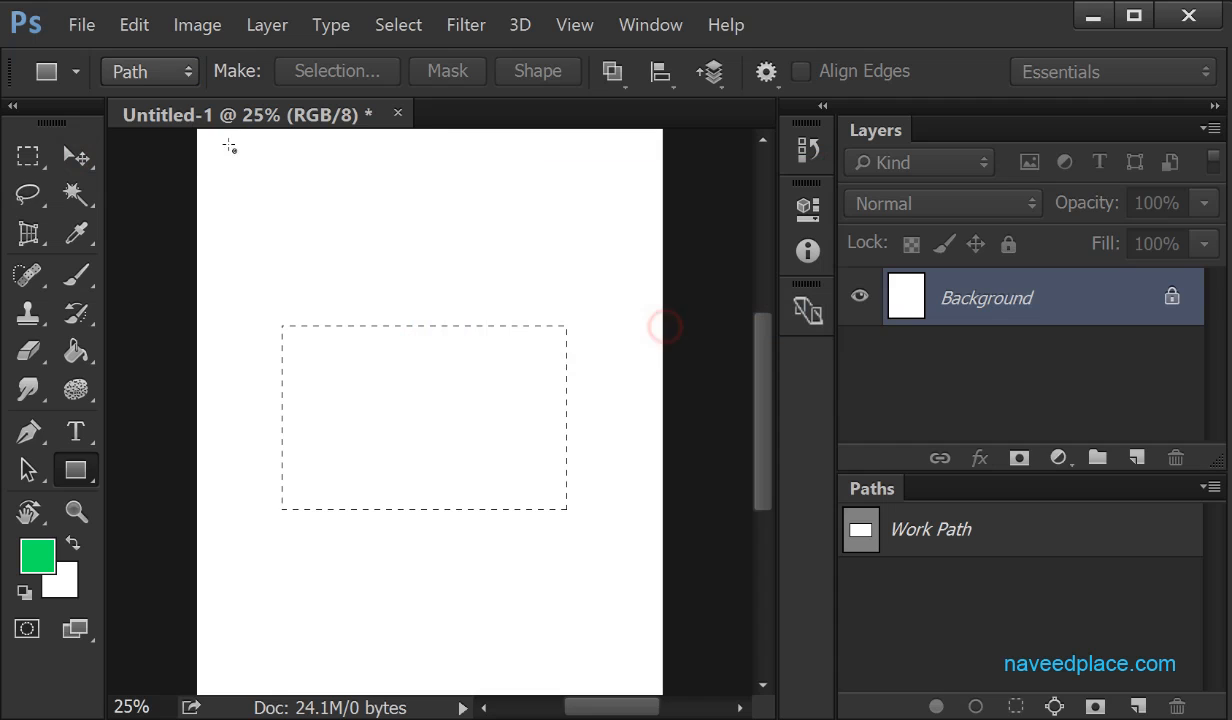
Step: Draw a rectangular path in the upper part of the page, overlapping the top of the existing selection
left_click(150, 71)
left_click(137, 129)
left_click_drag(321, 180, 555, 385)
left_click(716, 190)
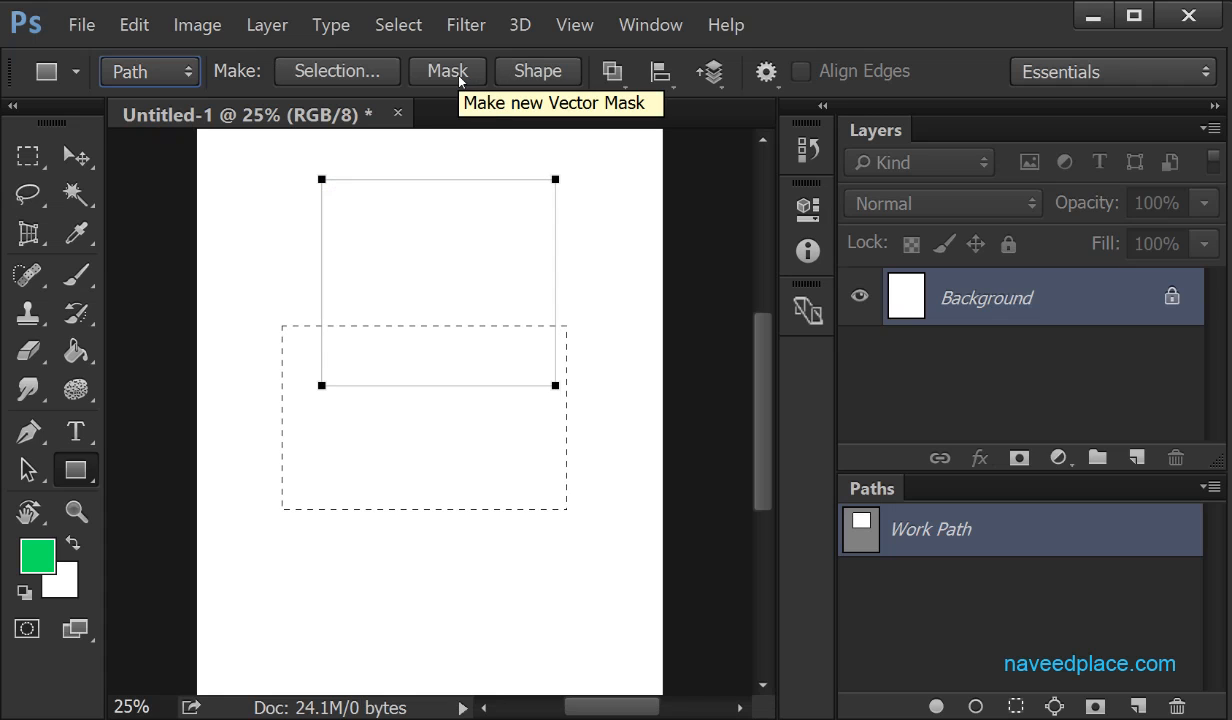
left_click(267, 24)
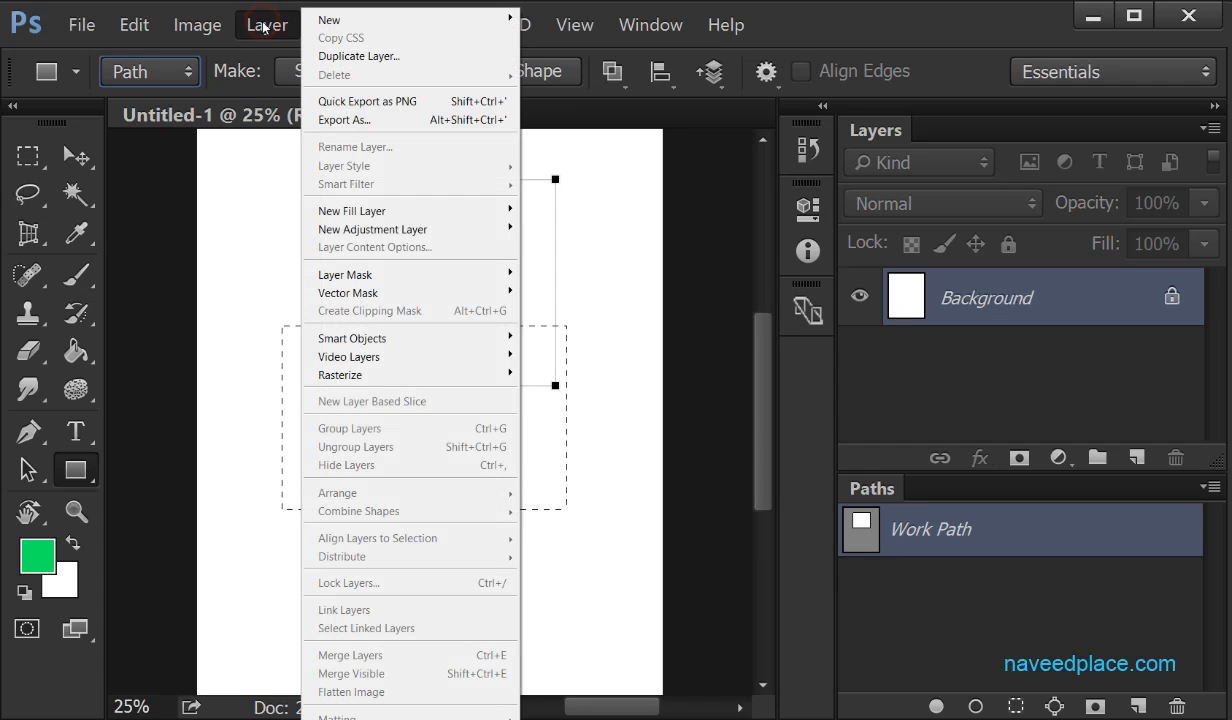
mouse_move(485, 278)
left_click(92, 175)
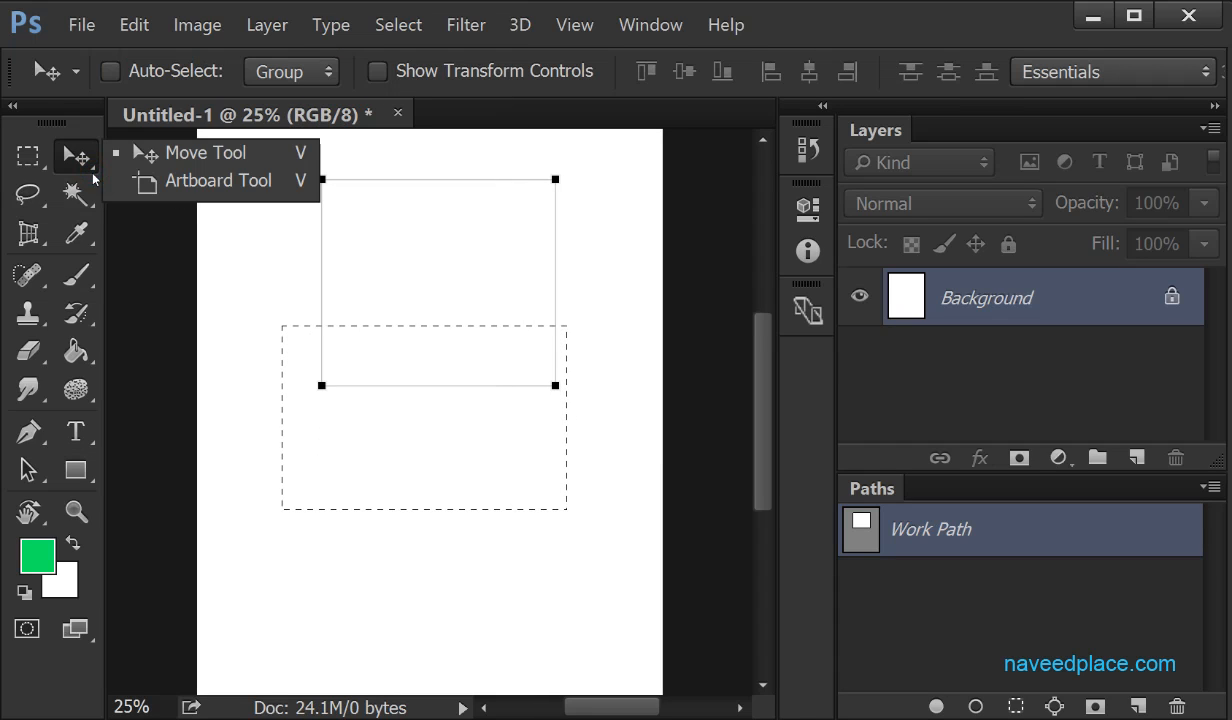
left_click(69, 155)
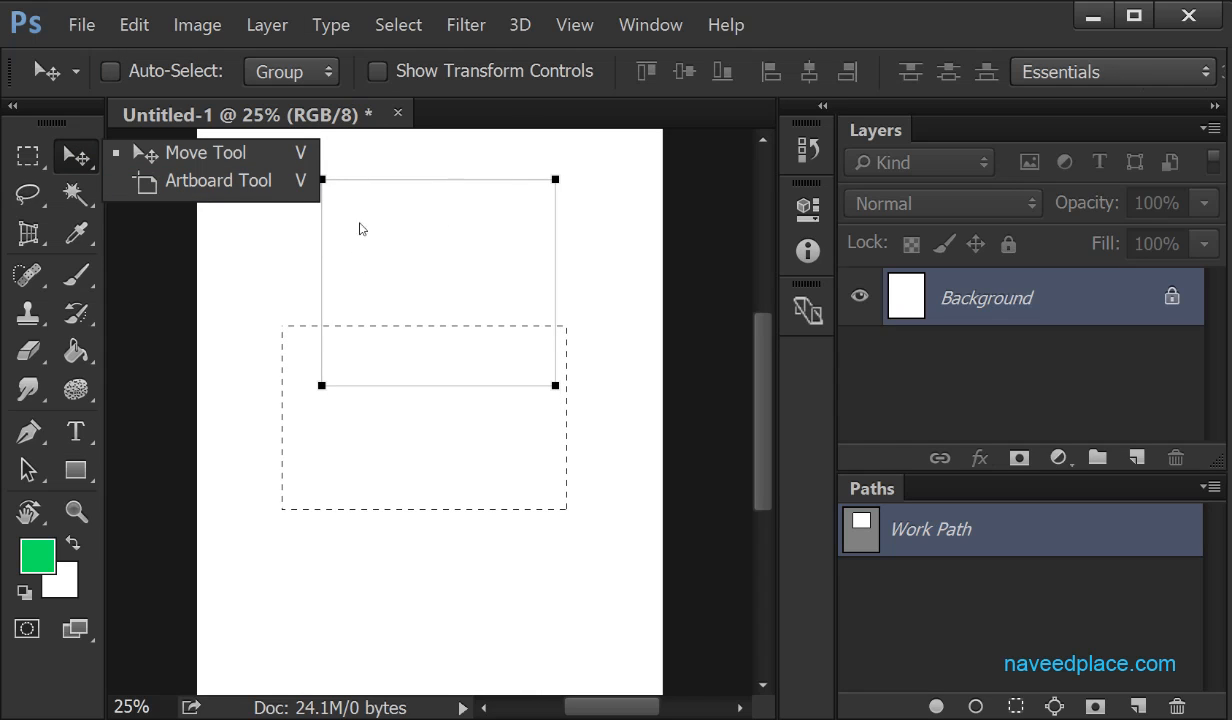
left_click(425, 258)
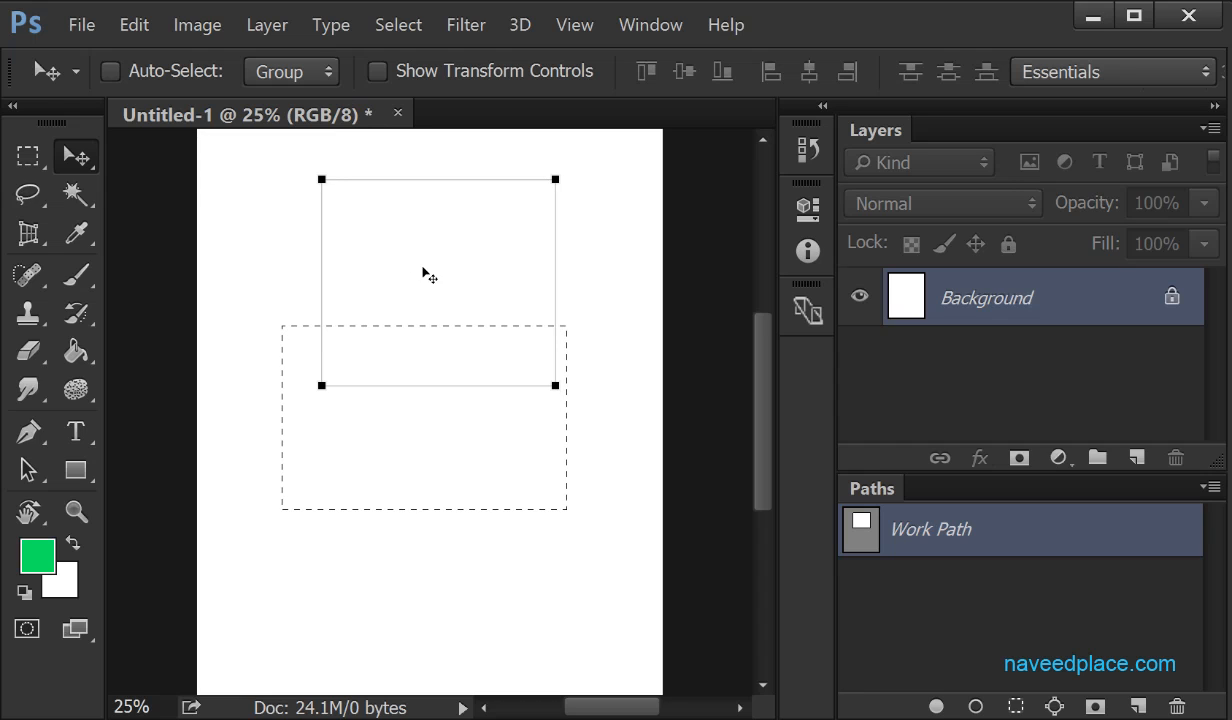
Step: Draw a rounded rectangle path with a 10 px radius near the page's lower edge
left_click(76, 470)
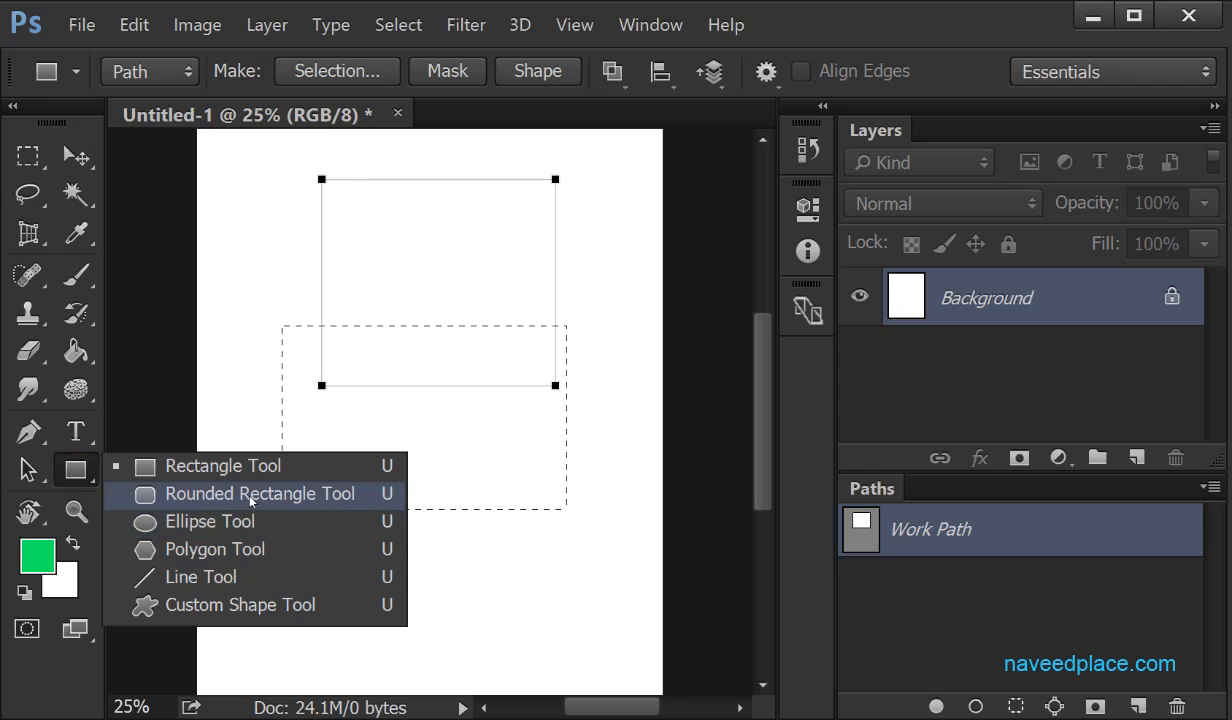
left_click(240, 493)
left_click_drag(314, 585, 564, 665)
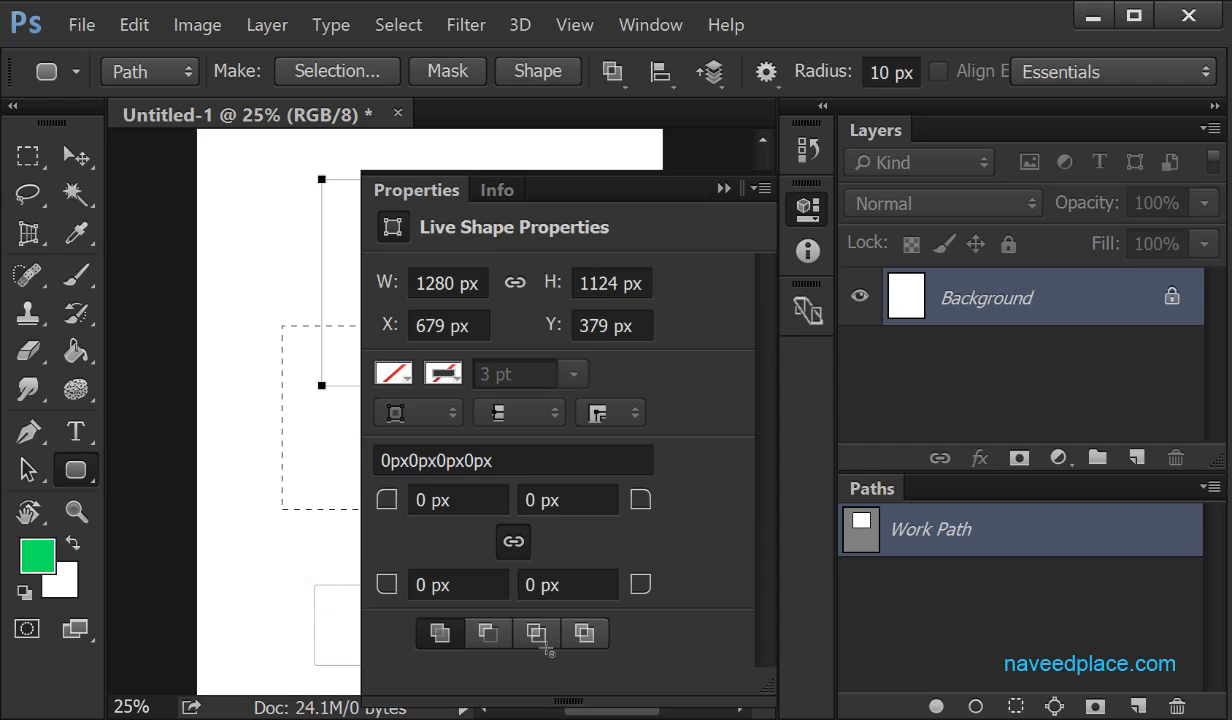
left_click(719, 189)
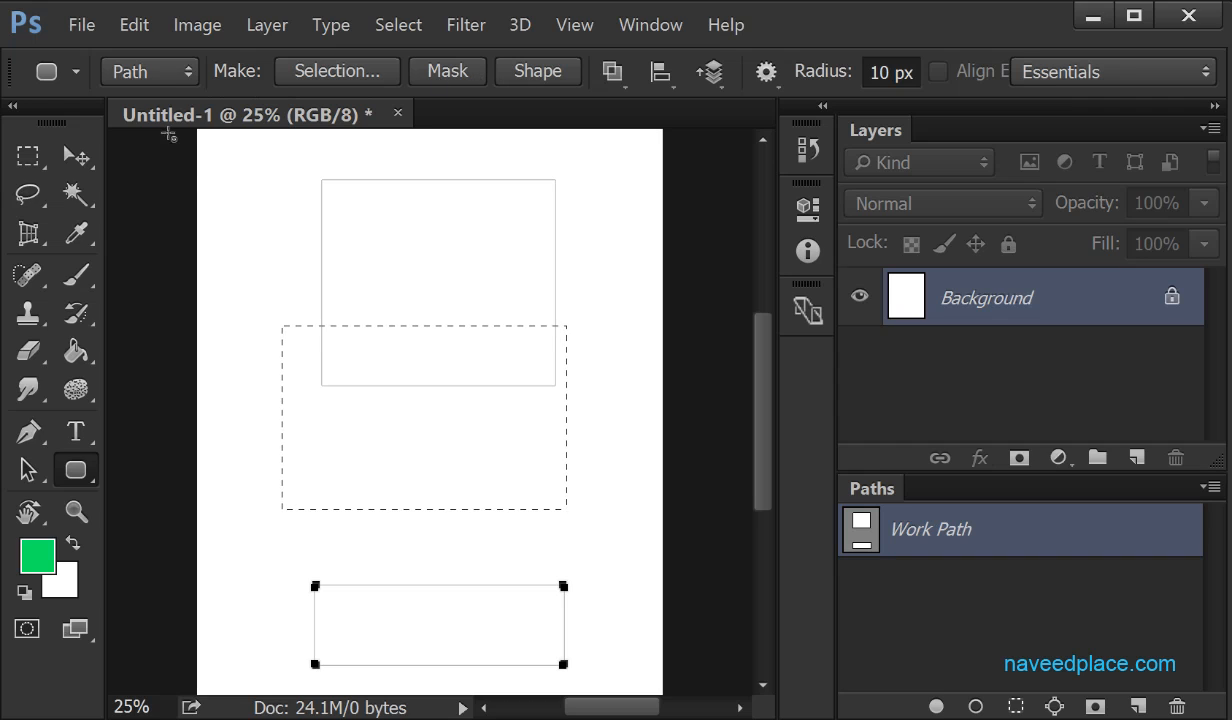
Step: Convert the two paths into a green shape layer and undo the conversion
left_click(165, 71)
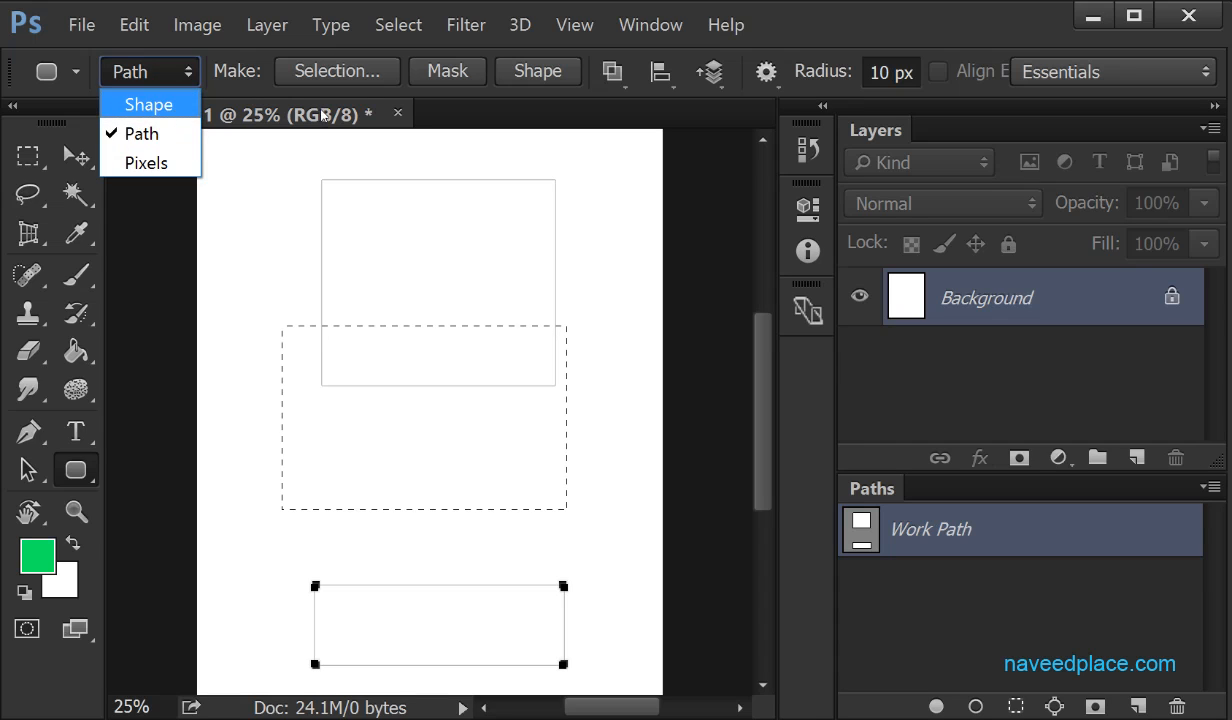
left_click(531, 73)
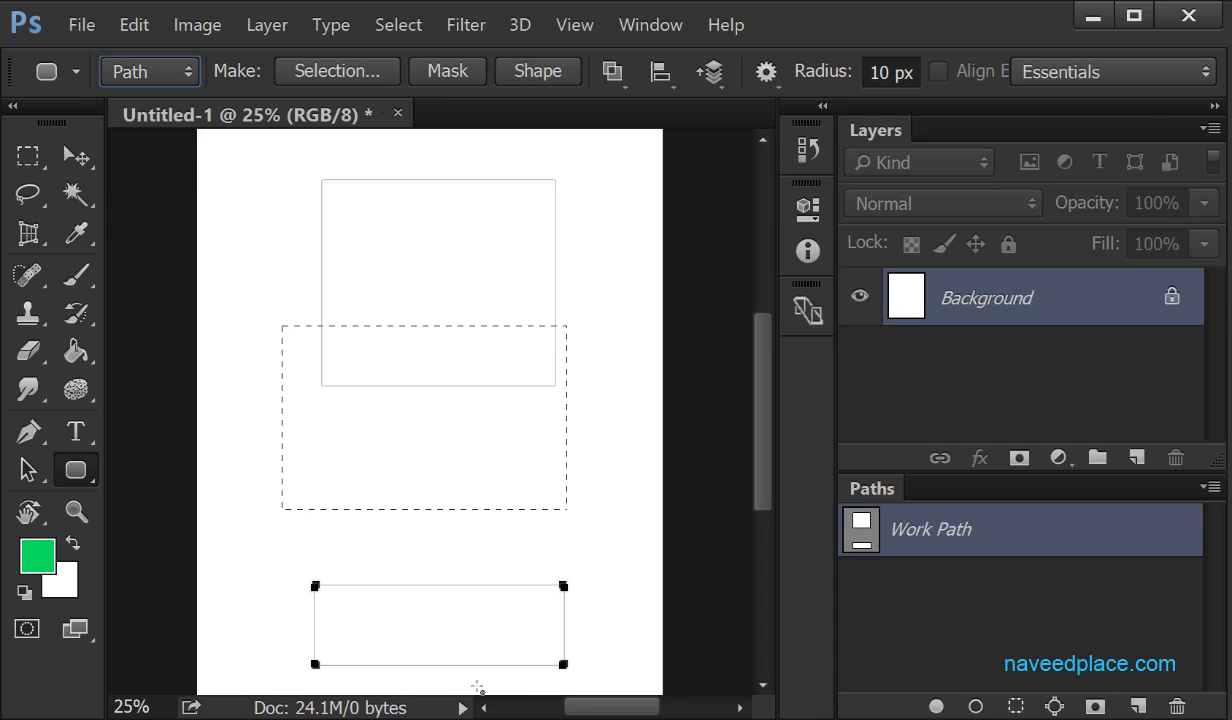
left_click(530, 76)
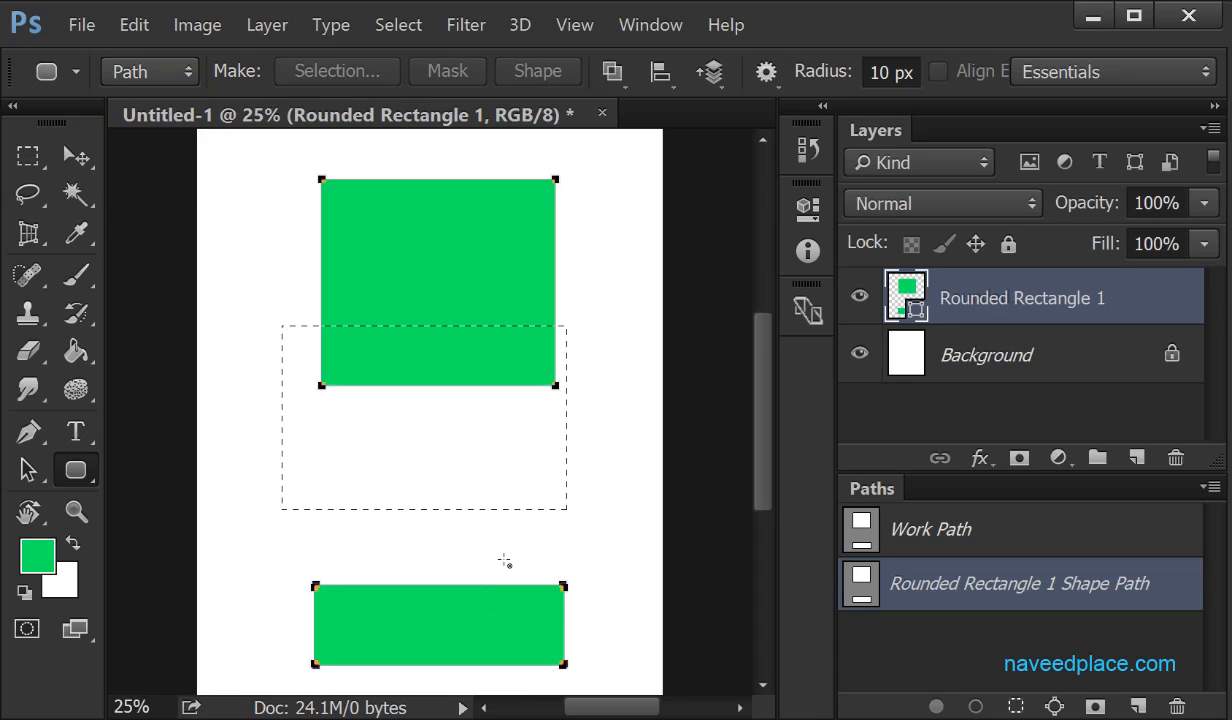
key("ctrl+z")
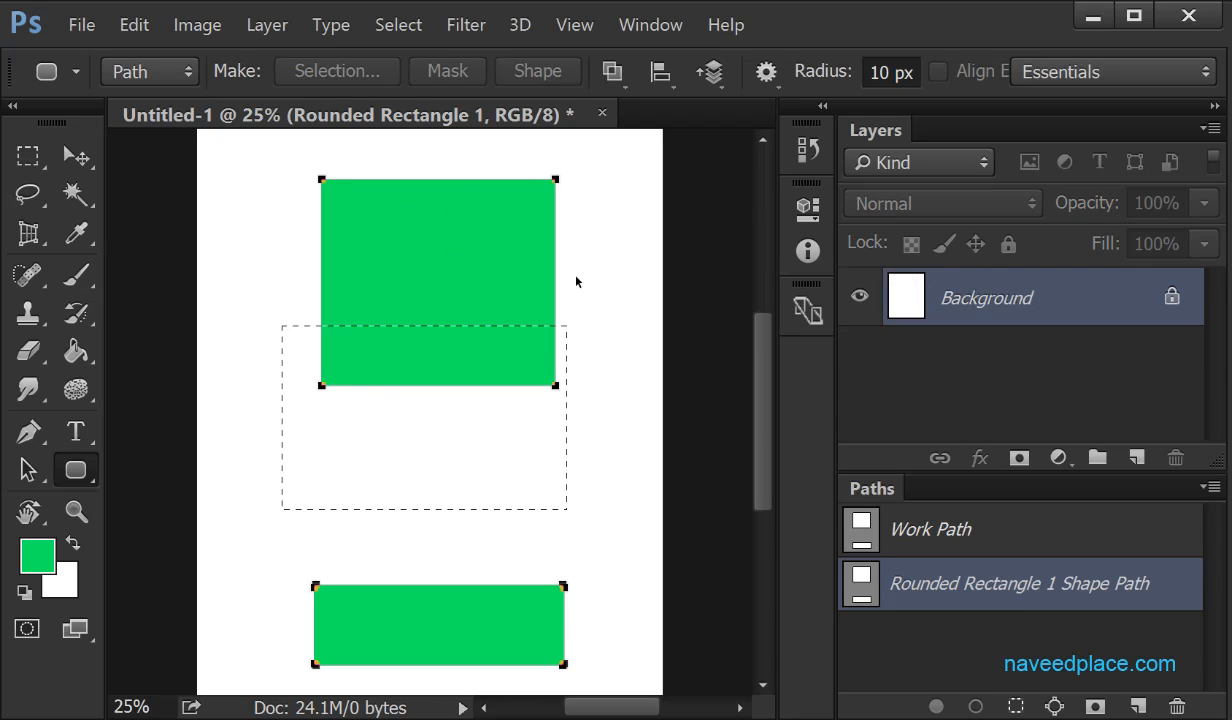
Step: Select the whole page and delete the rounded rectangle path near its lower edge, accepting conversion to a regular path
left_click(186, 71)
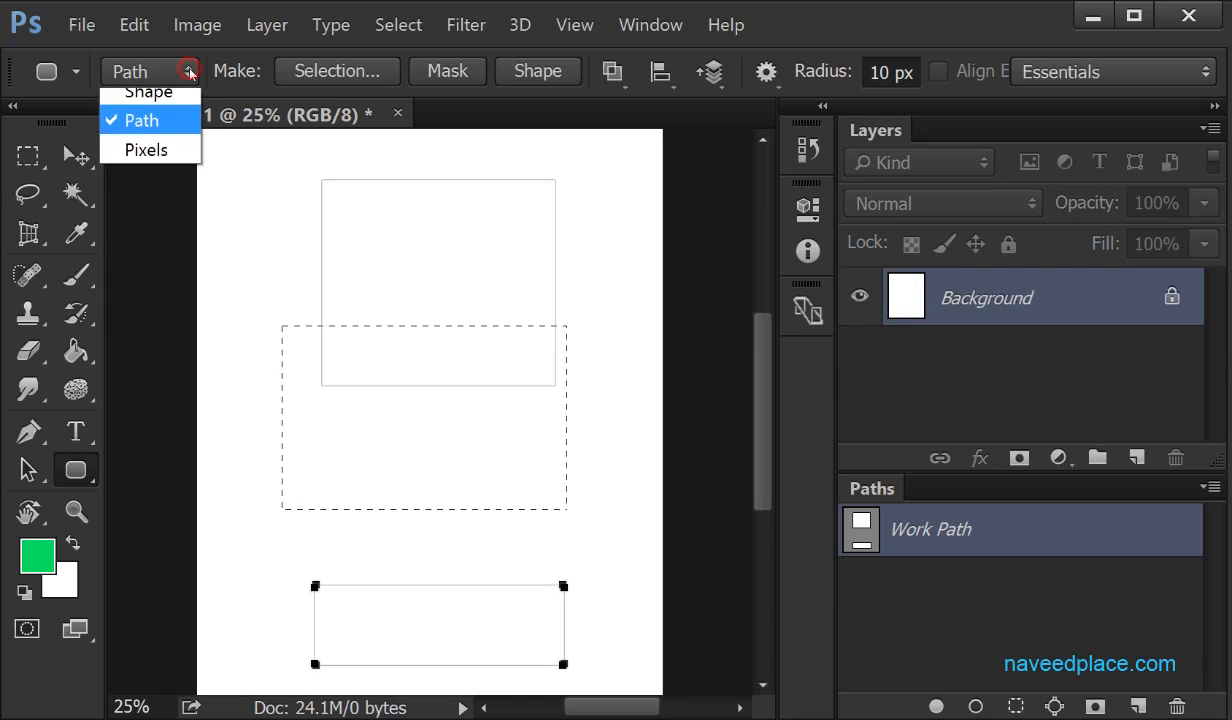
left_click(92, 168)
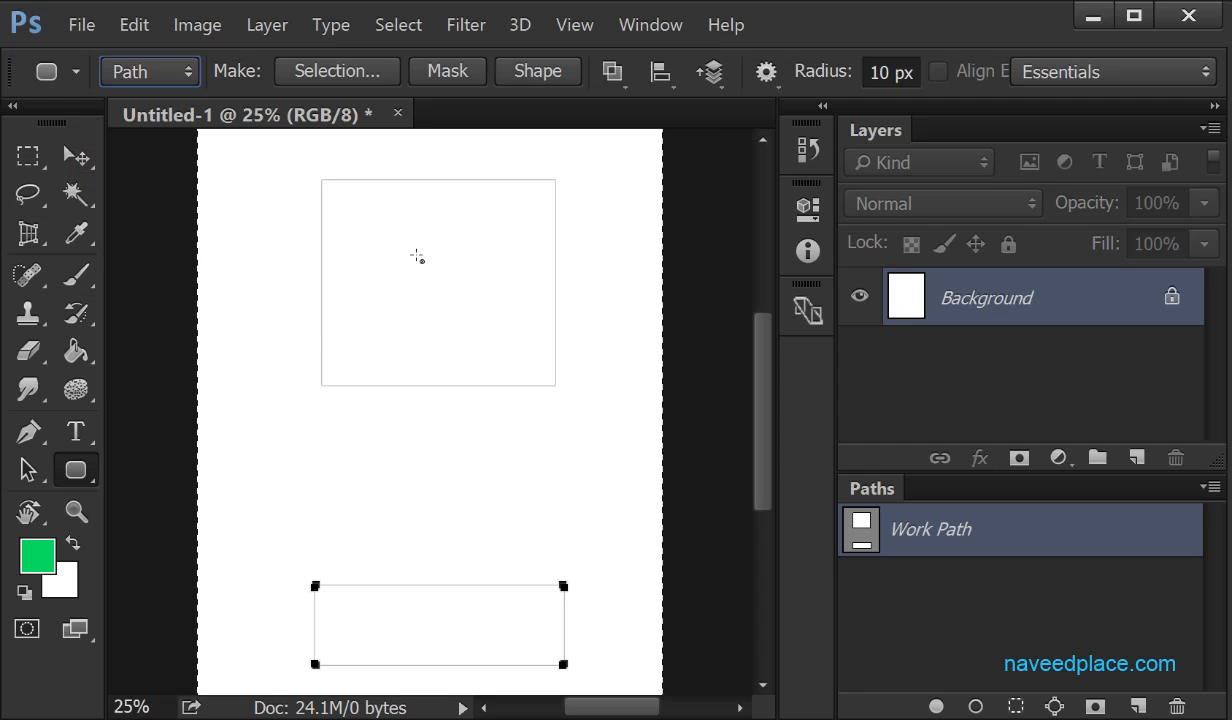
left_click(422, 282)
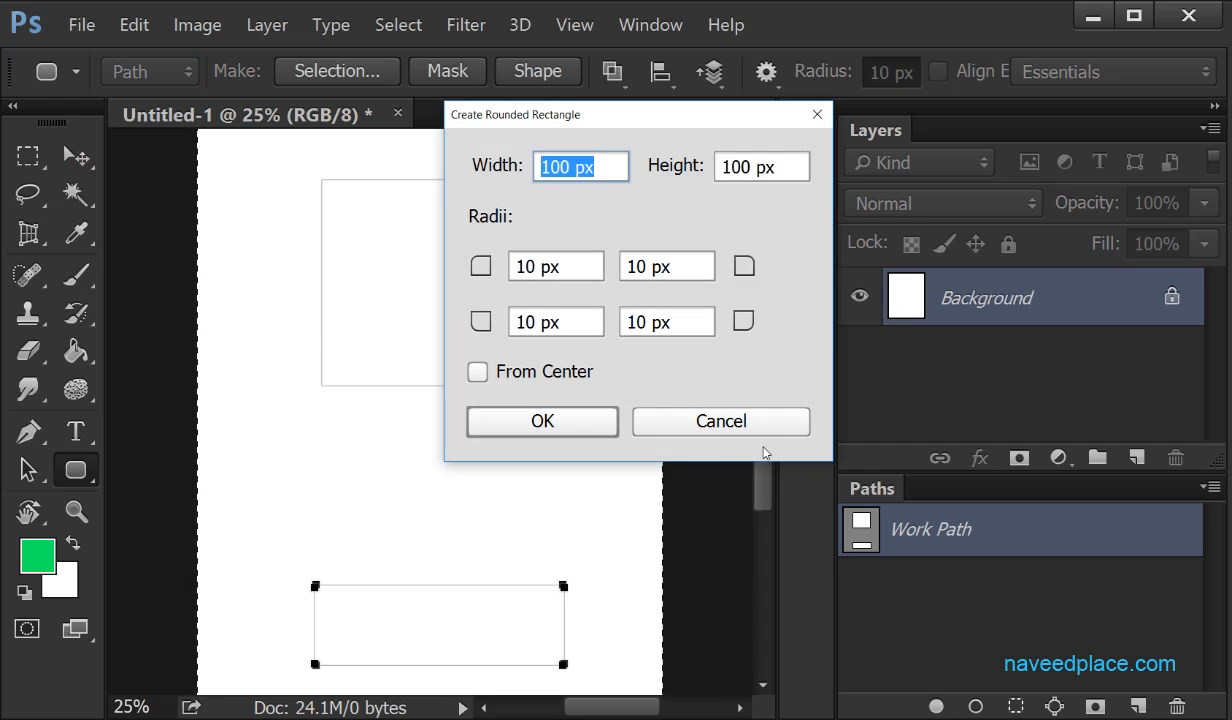
left_click(752, 432)
left_click_drag(326, 243, 807, 384)
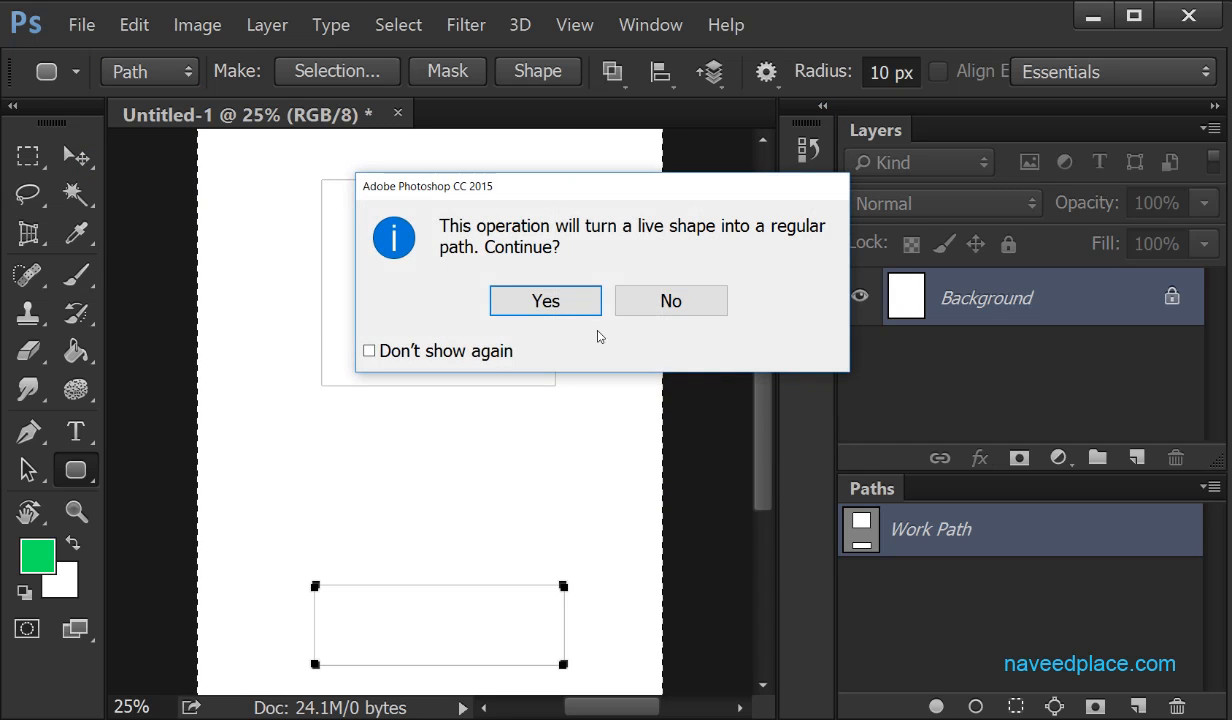
left_click(560, 302)
Step: Switch the shape tool to Pixels mode and set its opacity to 100%
left_click(163, 73)
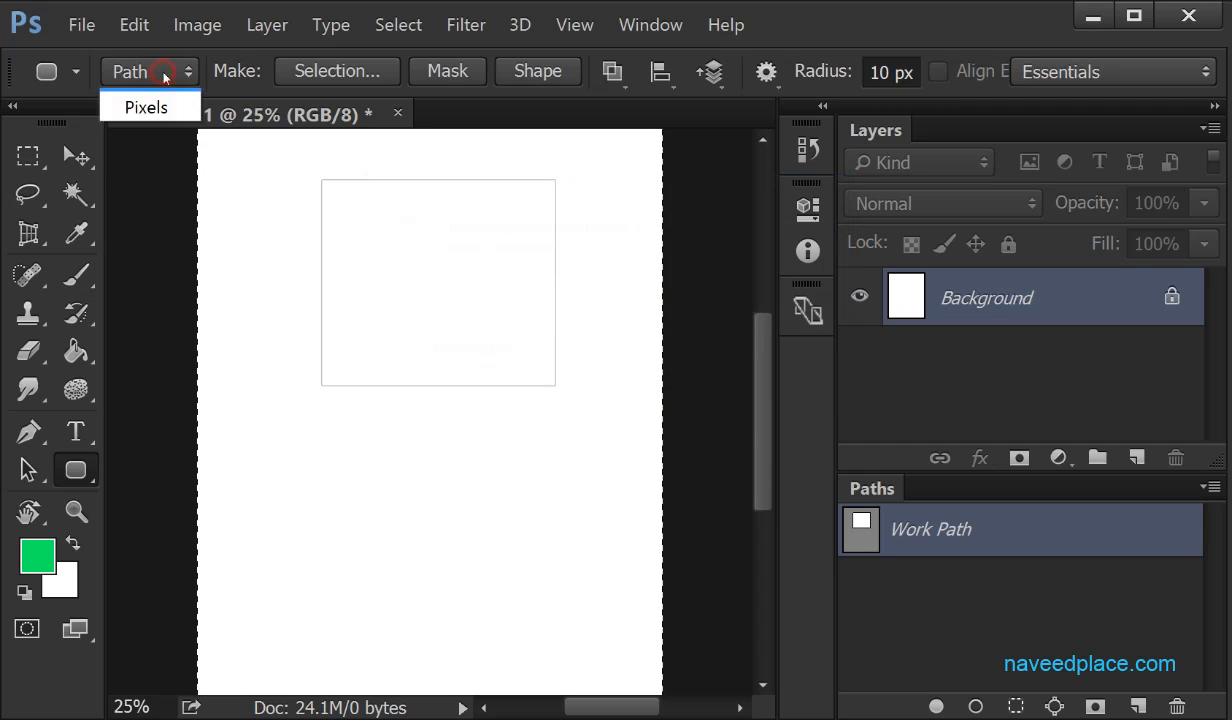
left_click(142, 160)
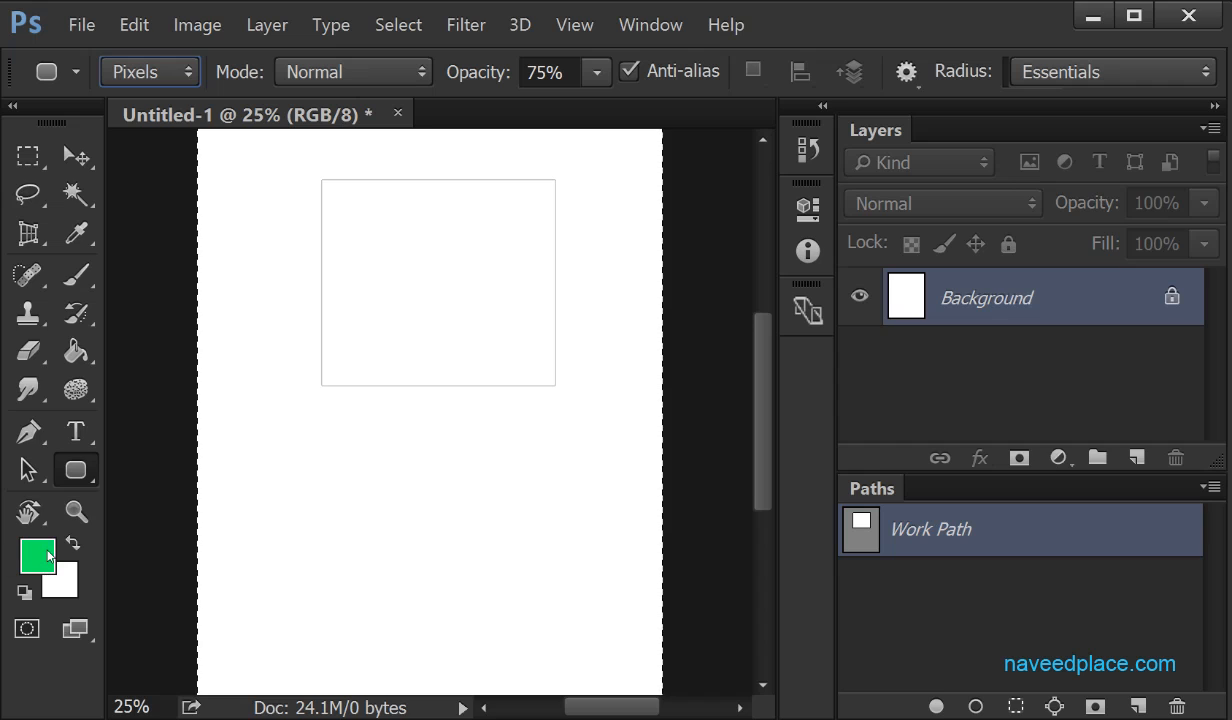
left_click(597, 72)
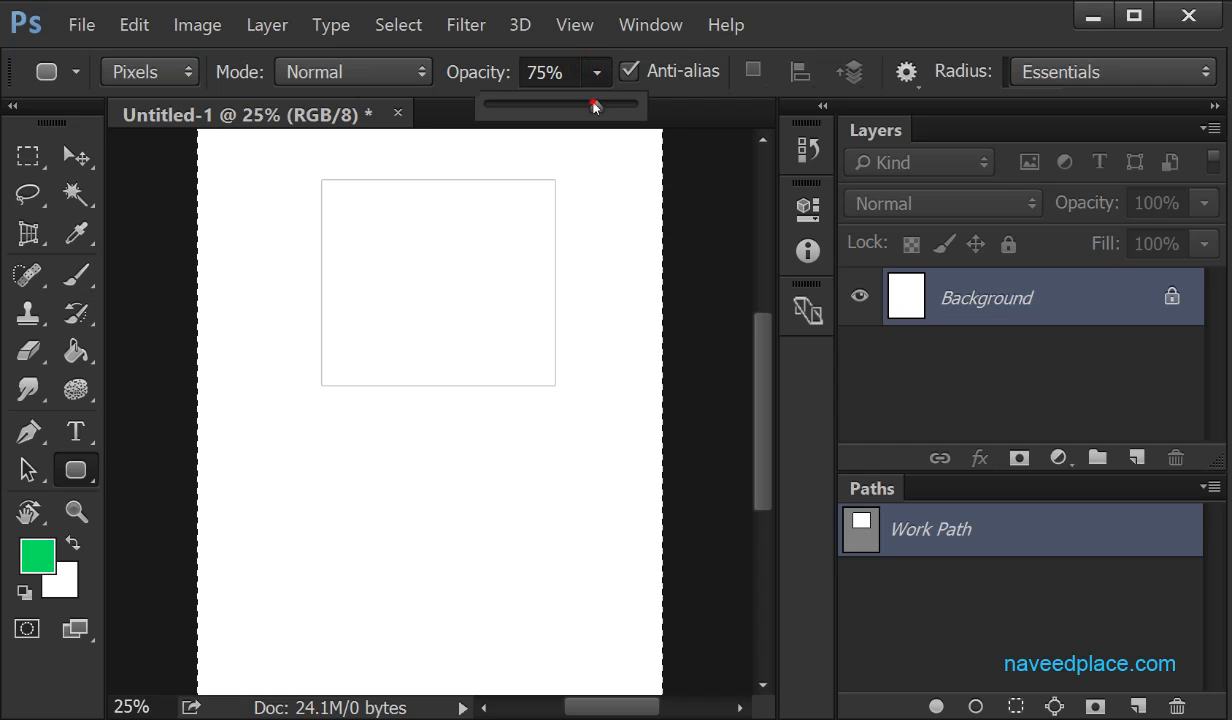
left_click_drag(591, 106, 652, 117)
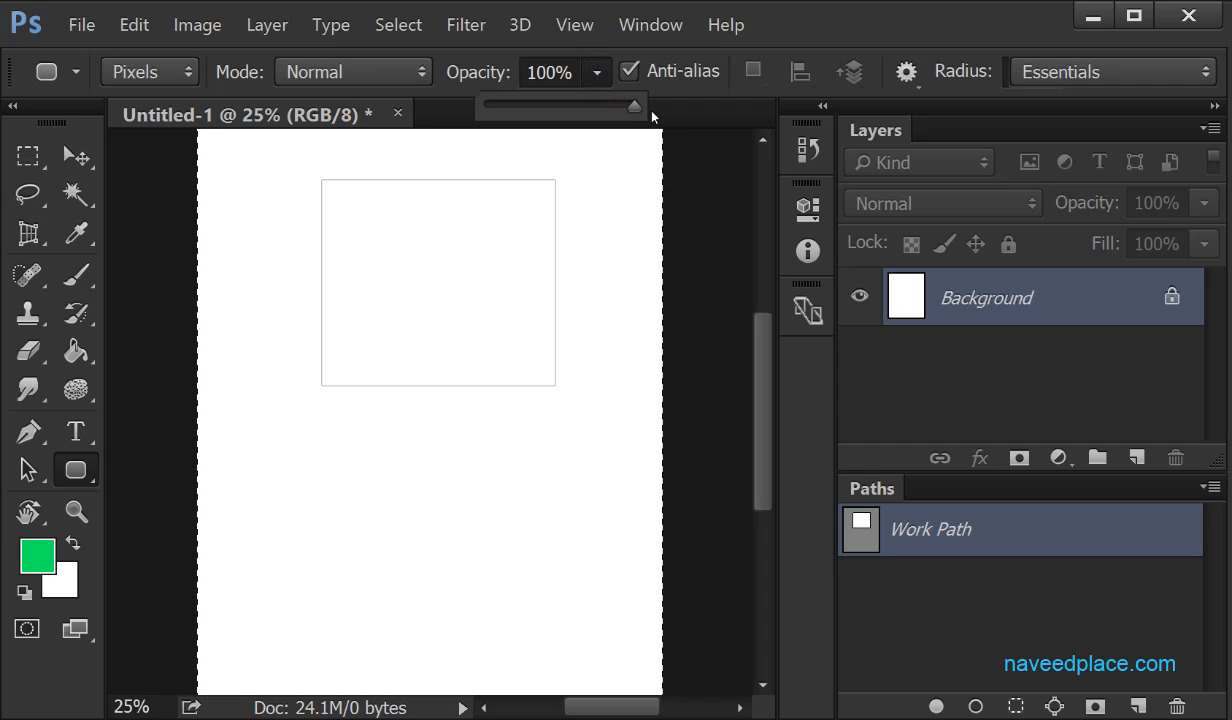
Step: Paint a green rectangle on the Background layer with the Rectangle Tool, below the rectangular path
left_click(76, 470)
left_click(201, 468)
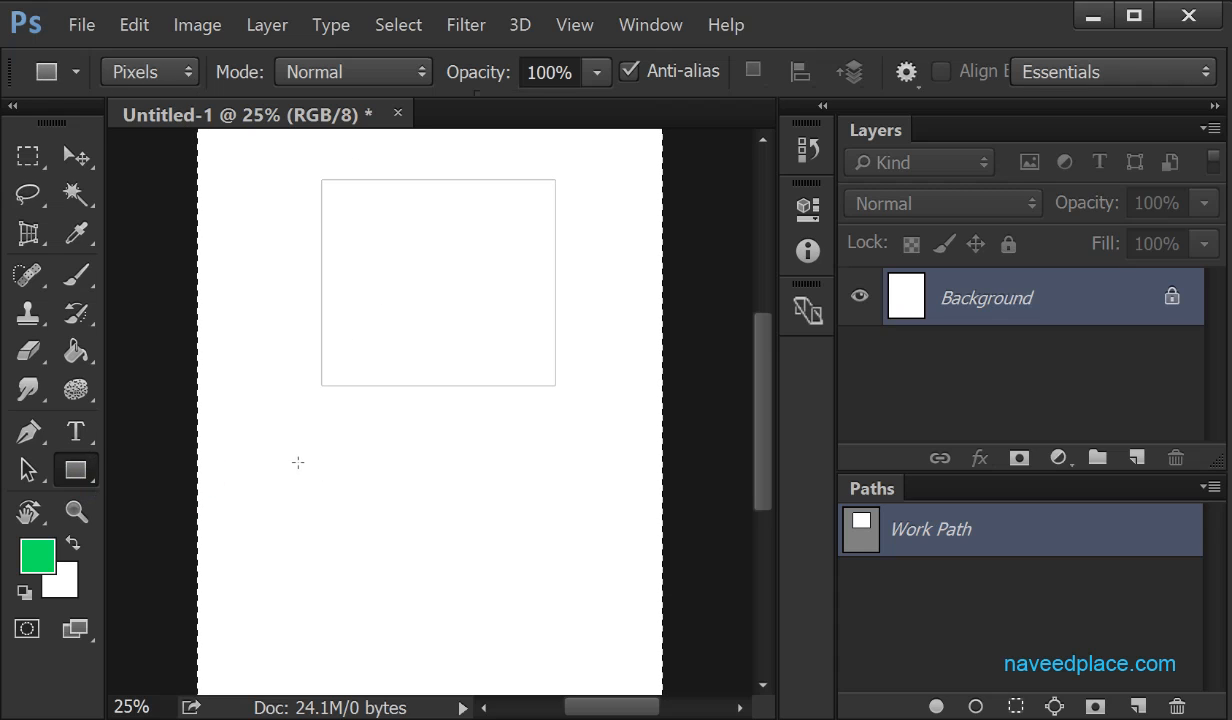
left_click_drag(297, 462, 537, 642)
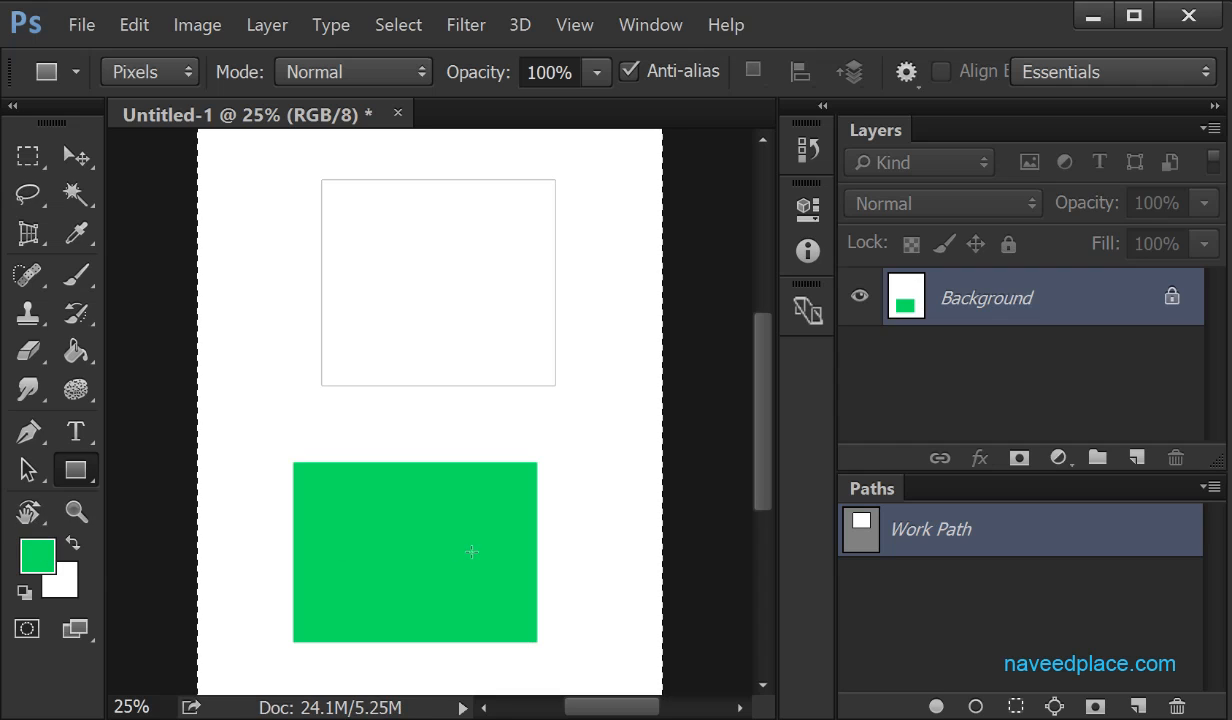
Step: Set the blend mode of the Rectangle Tool to Color Burn
left_click(377, 77)
left_click(361, 140)
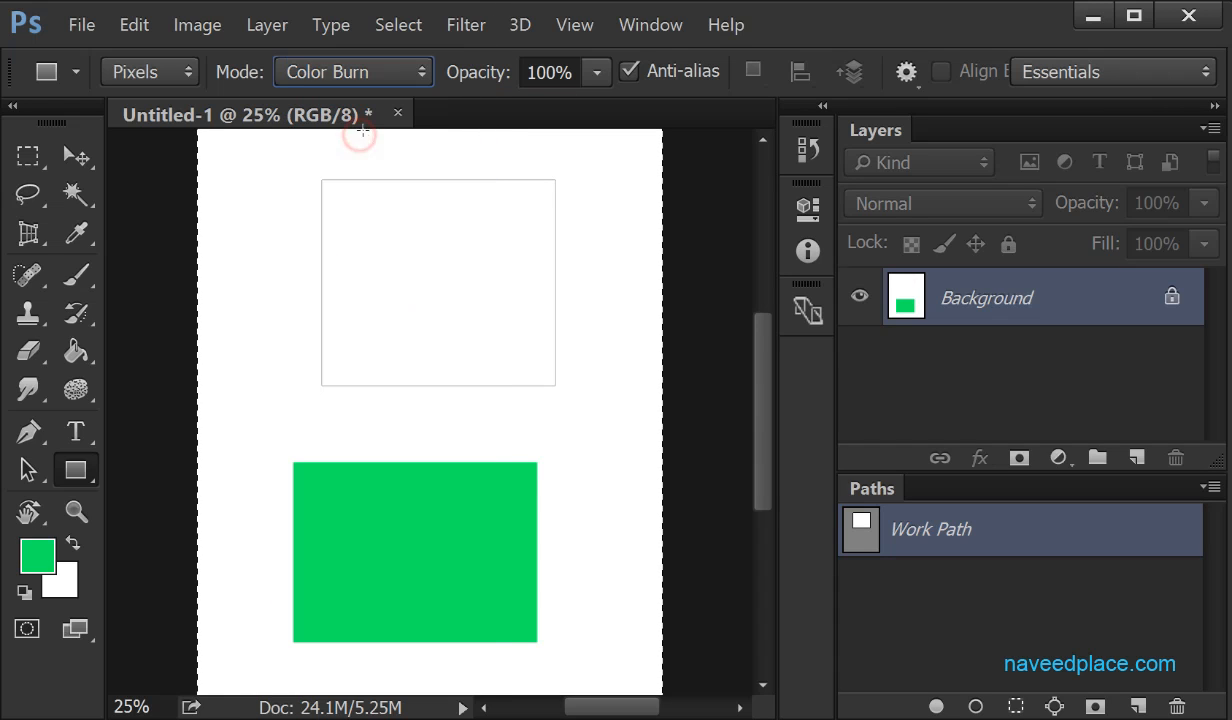
left_click(367, 77)
left_click(367, 77)
Step: Convert the locked Background into a regular layer named Layer 0 and look through the blend modes available for it
double_click(1017, 297)
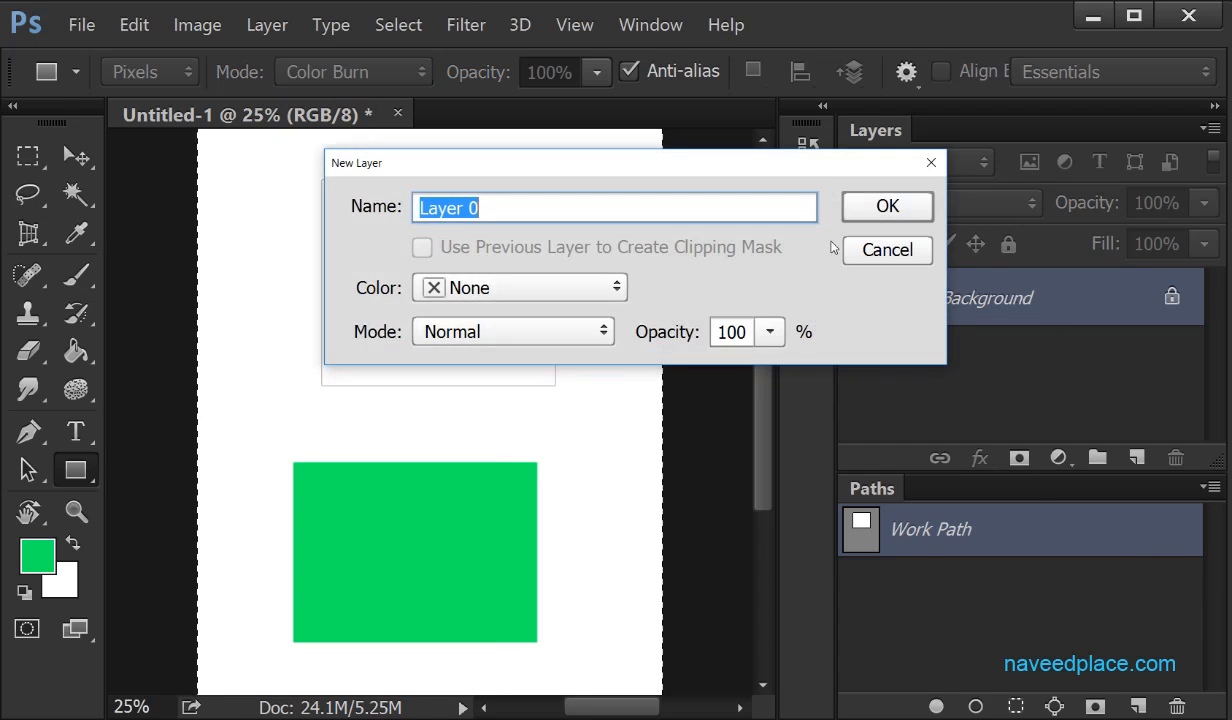
left_click(875, 207)
left_click(935, 202)
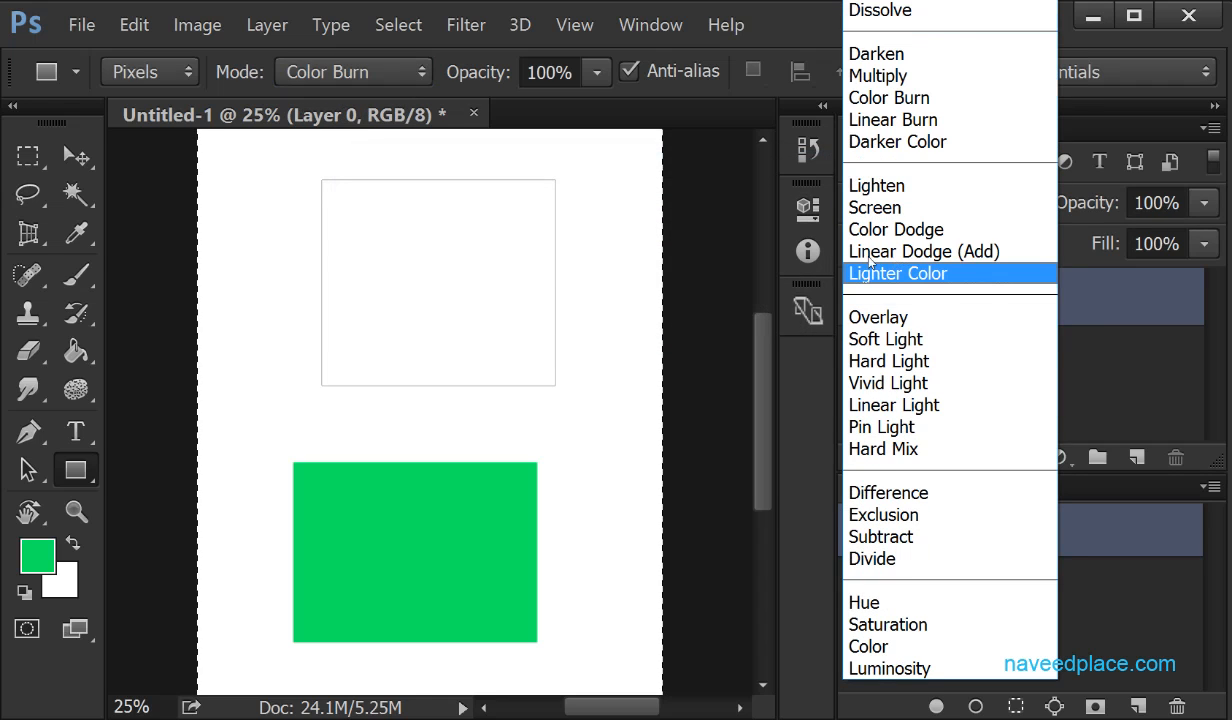
left_click(308, 78)
left_click(307, 75)
left_click(631, 383)
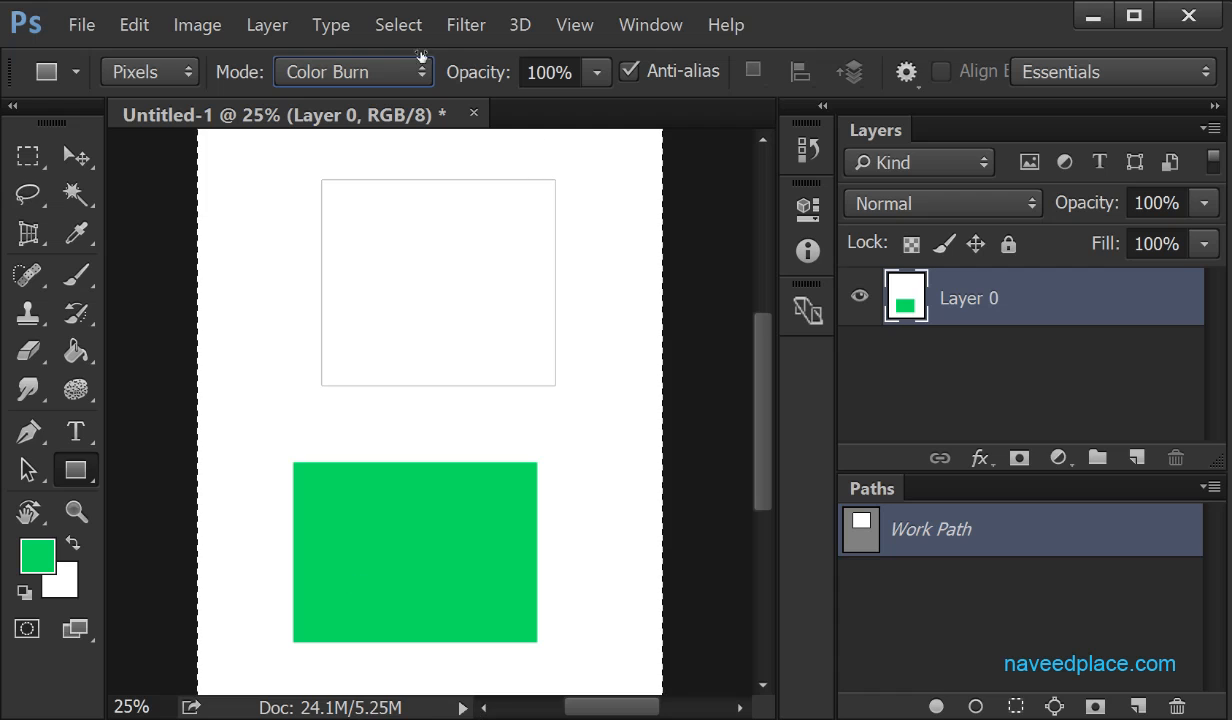
left_click(326, 72)
left_click(338, 520)
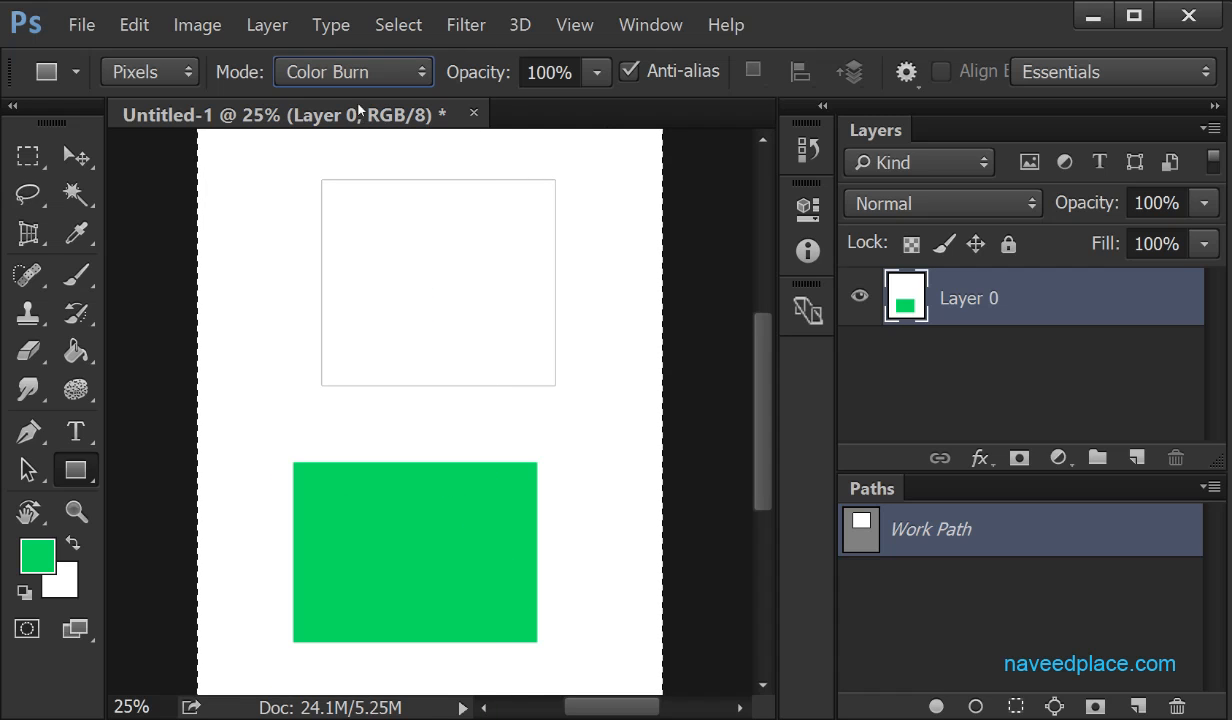
Step: Switch the Rectangle Tool to Shape mode and look over the available shape tools and path operations
left_click(135, 68)
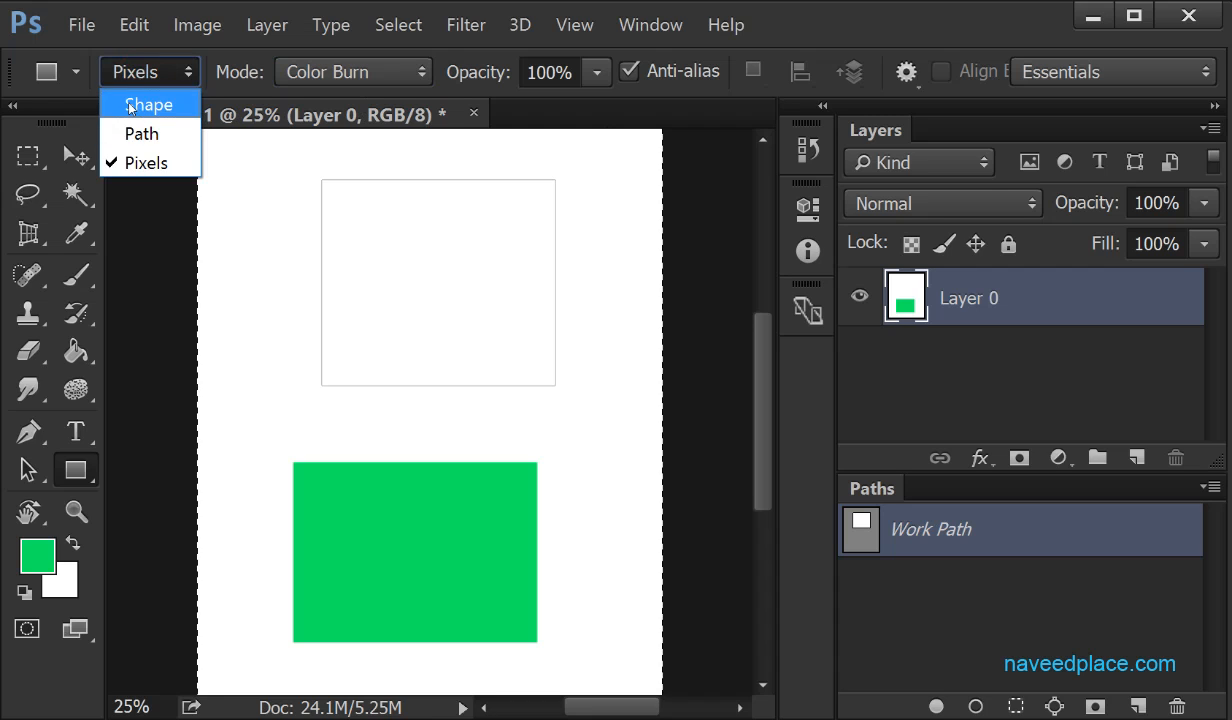
left_click(135, 104)
left_click(75, 470)
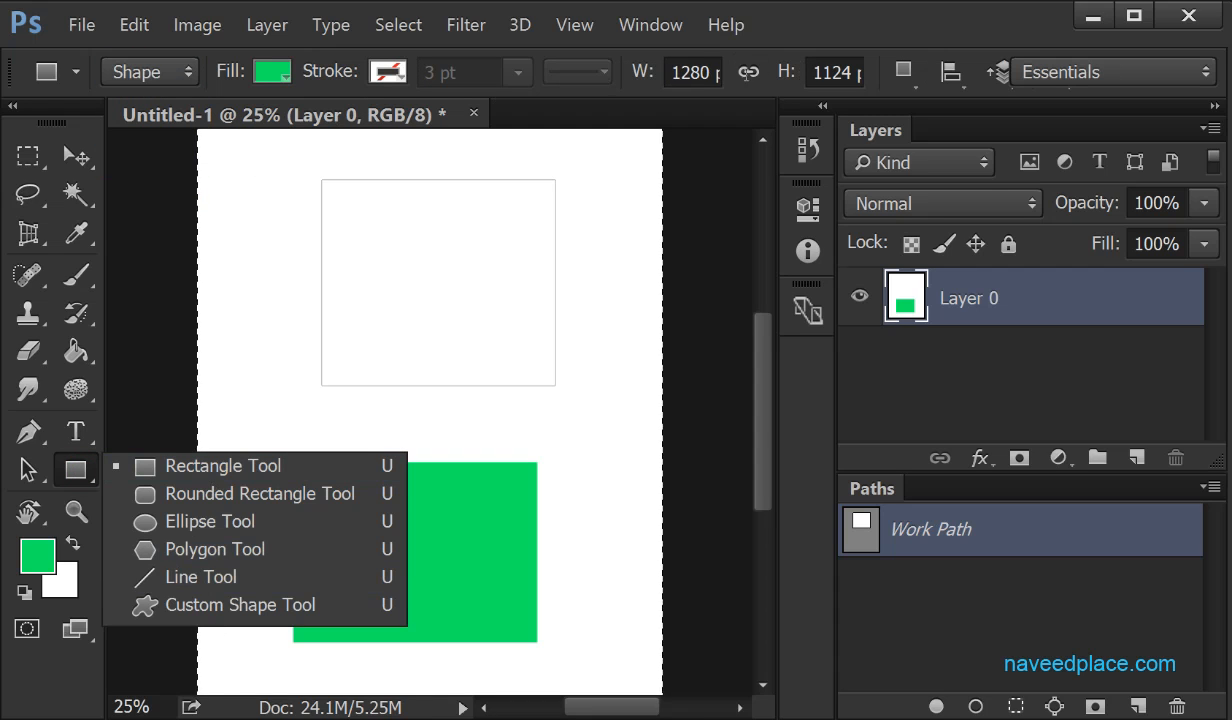
left_click(903, 70)
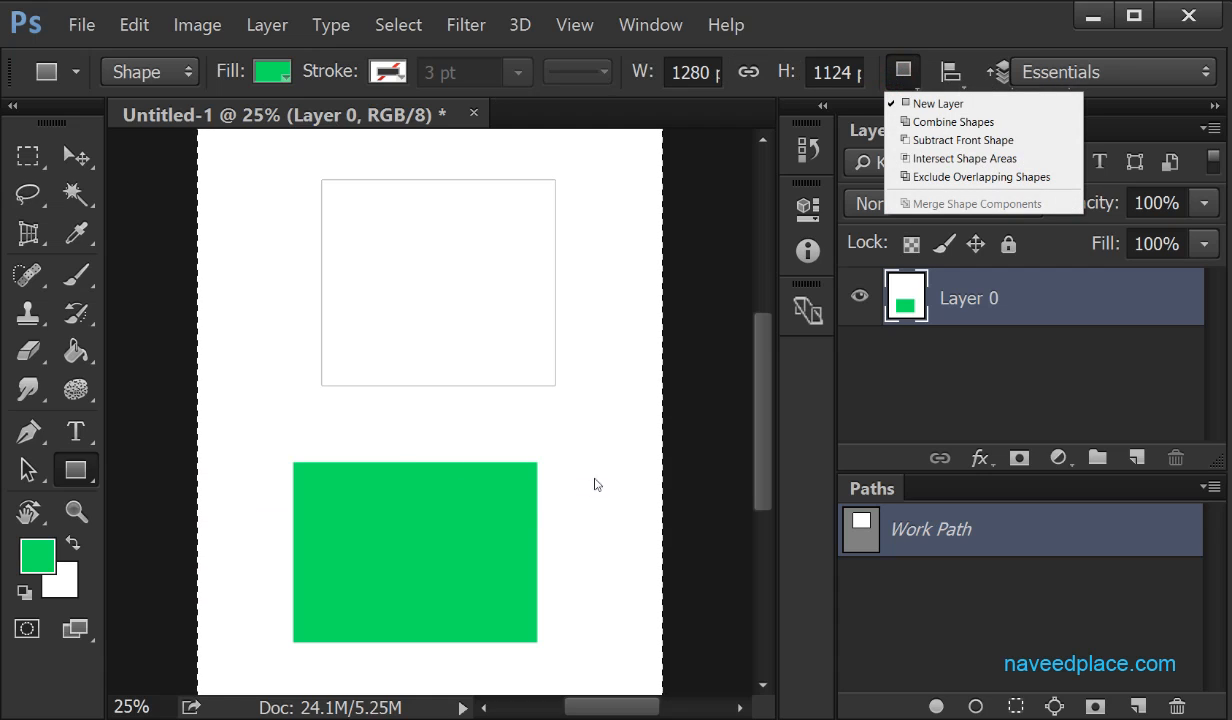
left_click(633, 463)
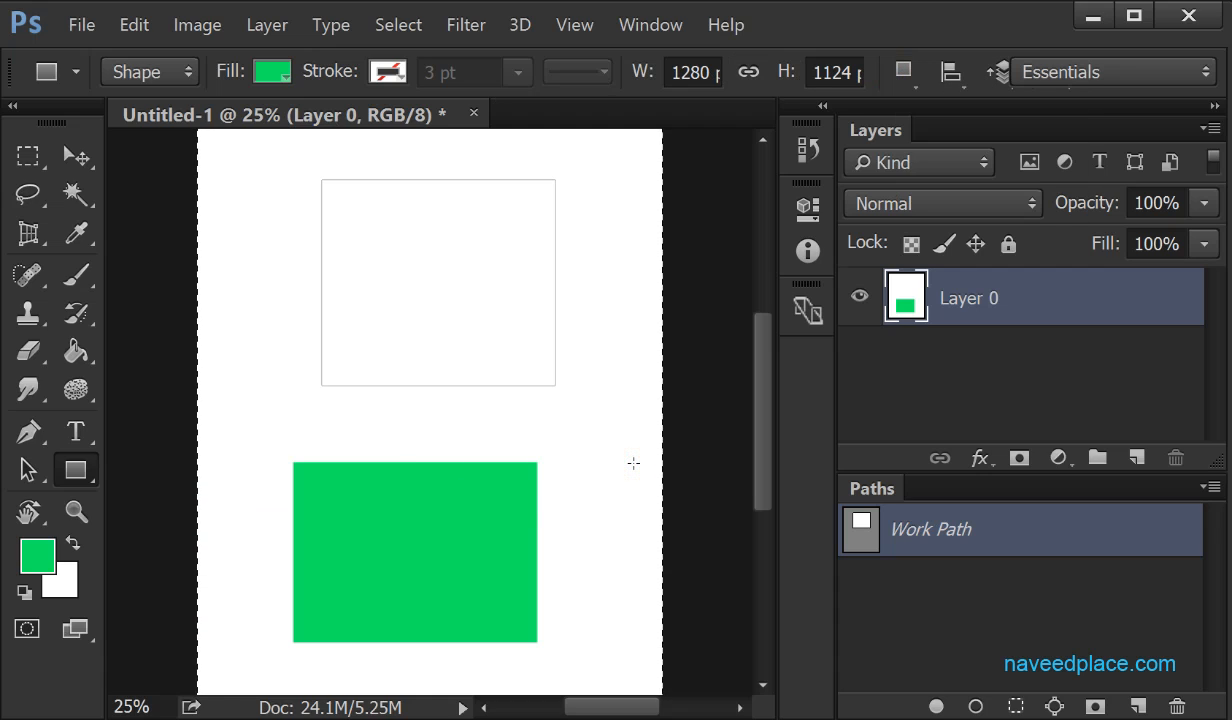